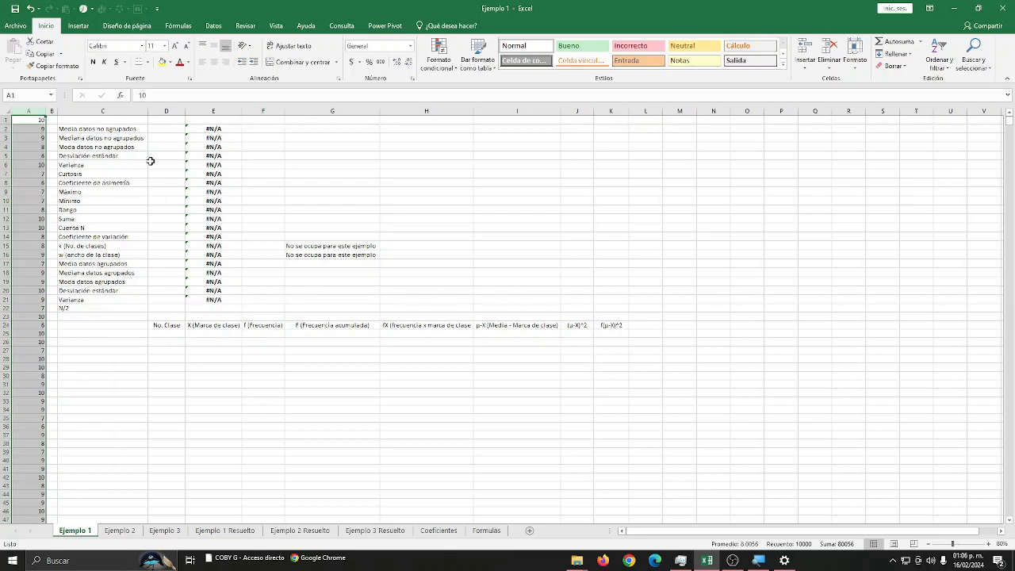
left_click_drag(120, 130, 215, 310)
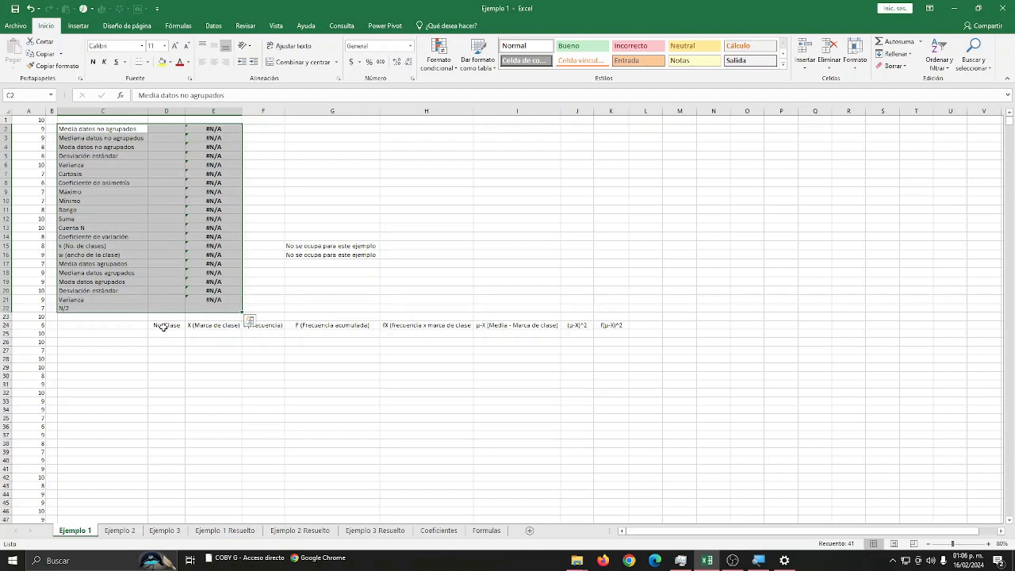
left_click_drag(161, 326, 614, 402)
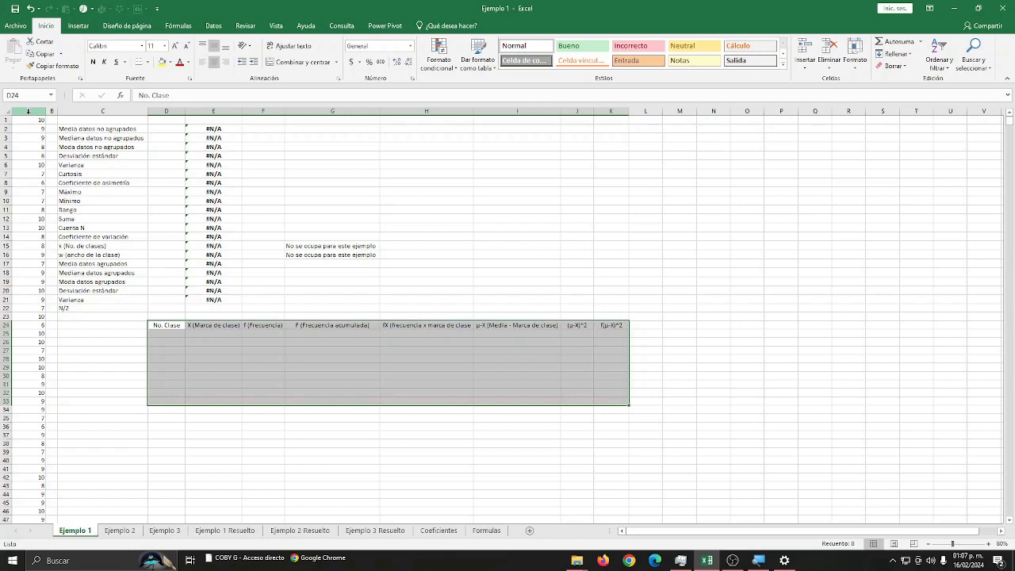
Step: Copy the whole data column A into the empty column N
left_click(27, 112)
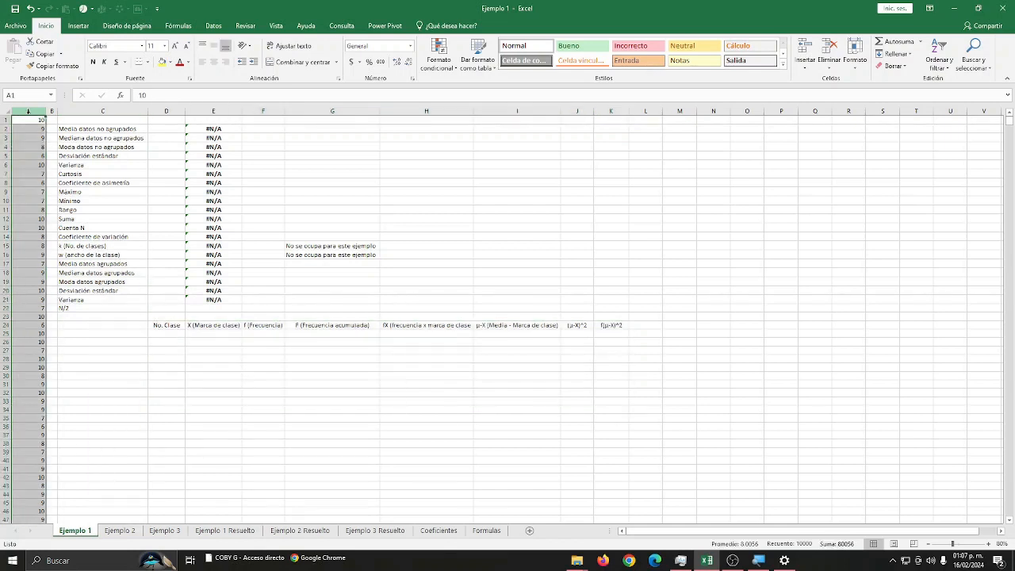
key("ctrl+c")
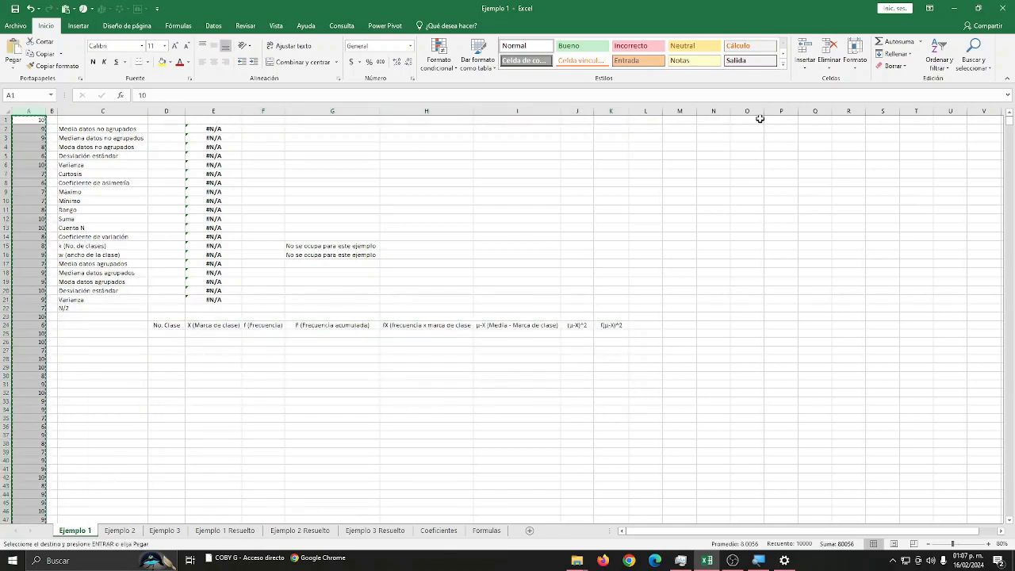
left_click(713, 111)
key("ctrl+v")
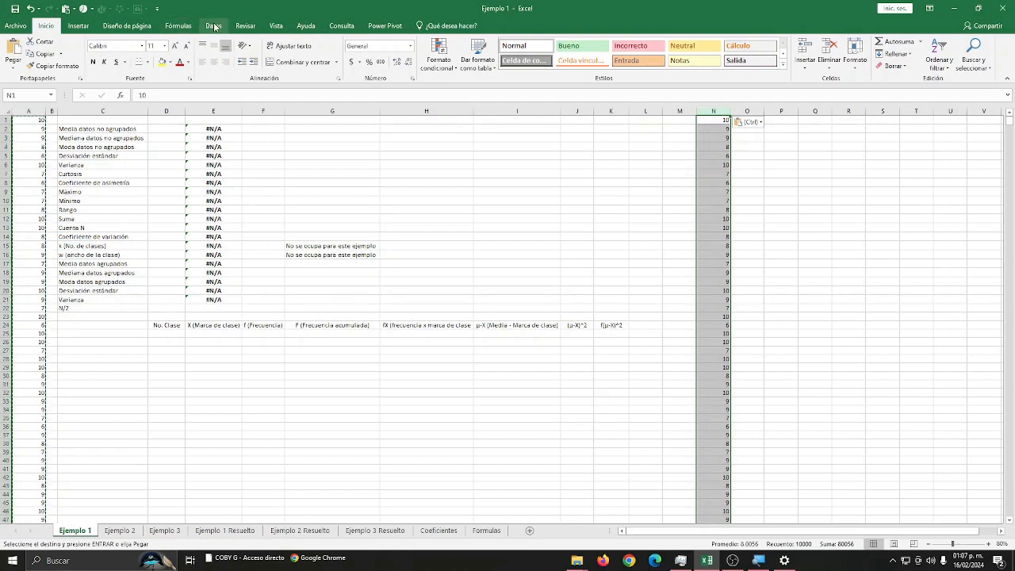
Step: Remove the duplicate values from column N only, treating the data as having no headers
left_click(213, 26)
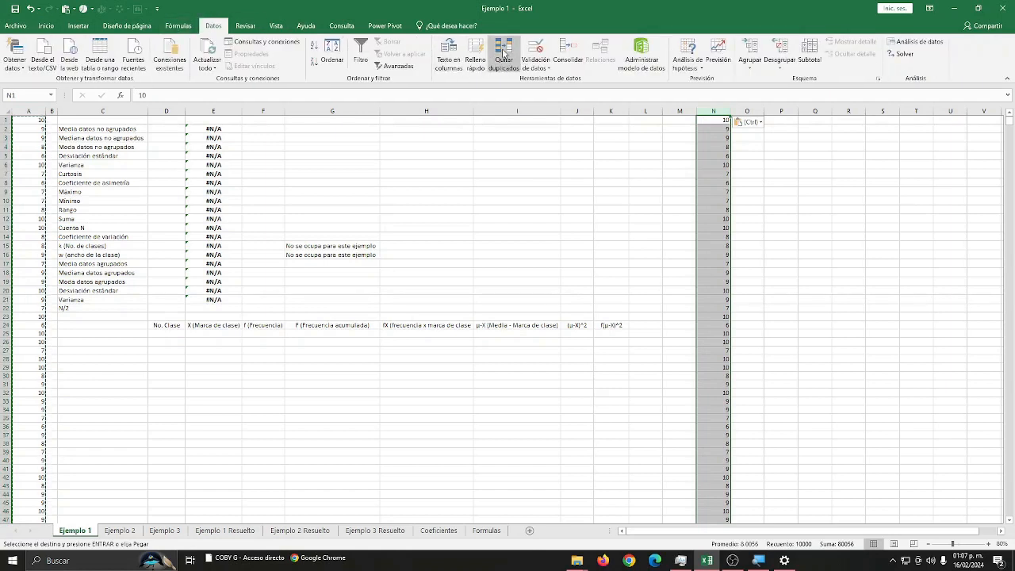
left_click(503, 53)
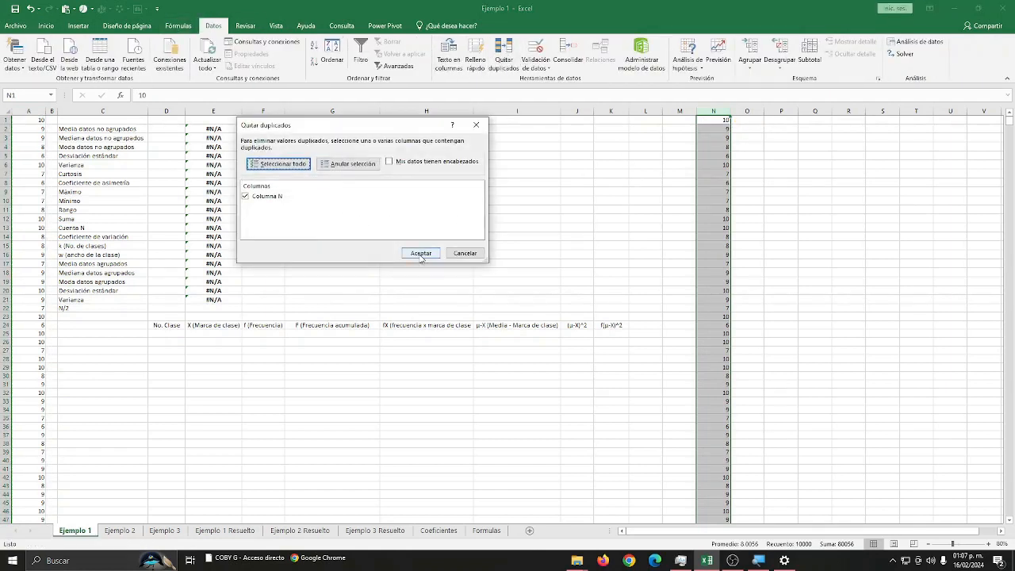
left_click(421, 253)
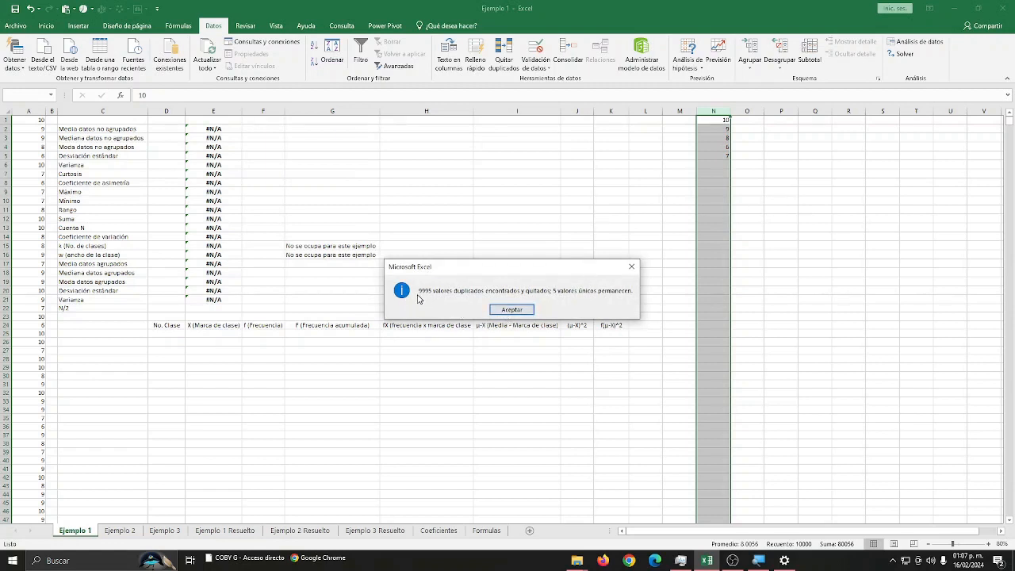
left_click(512, 310)
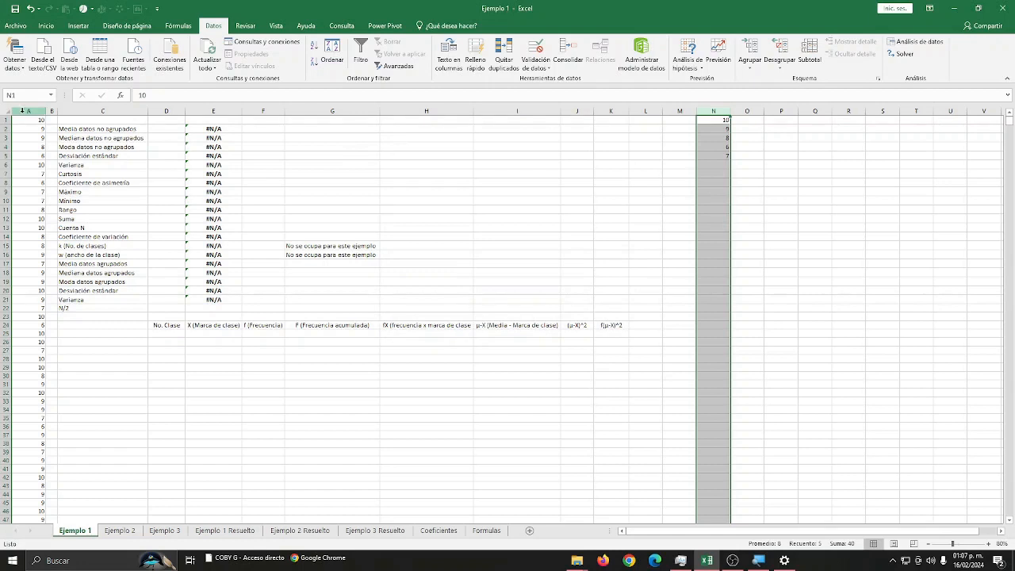
Step: Clear the list of unique values in N1:N5
left_click(24, 111)
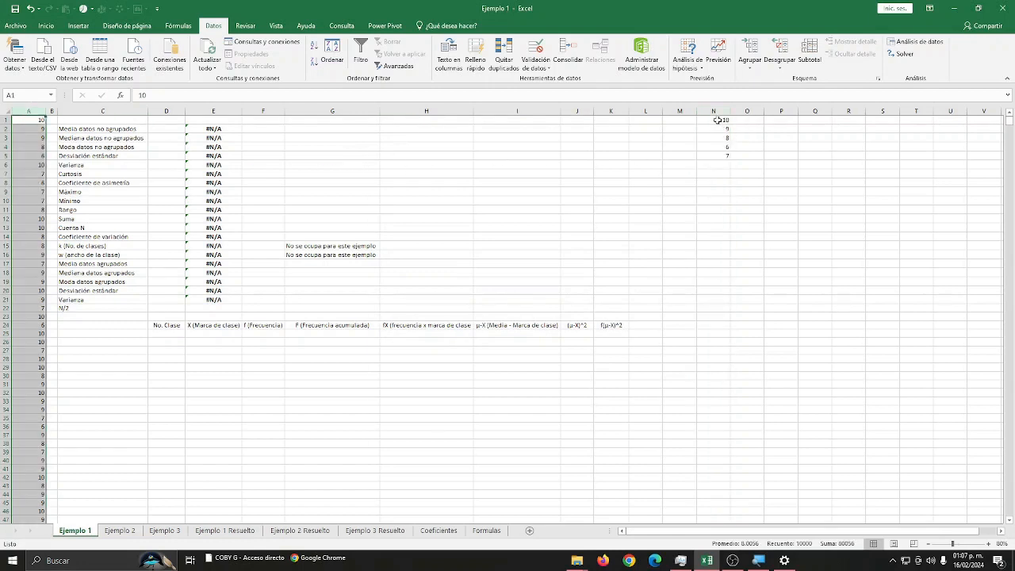
left_click_drag(718, 120, 719, 155)
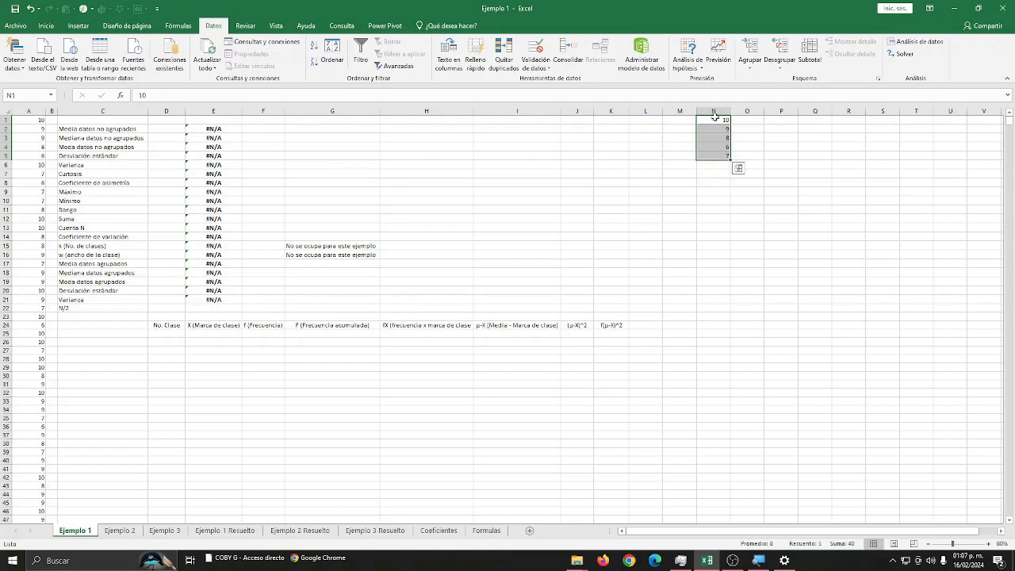
key("Delete")
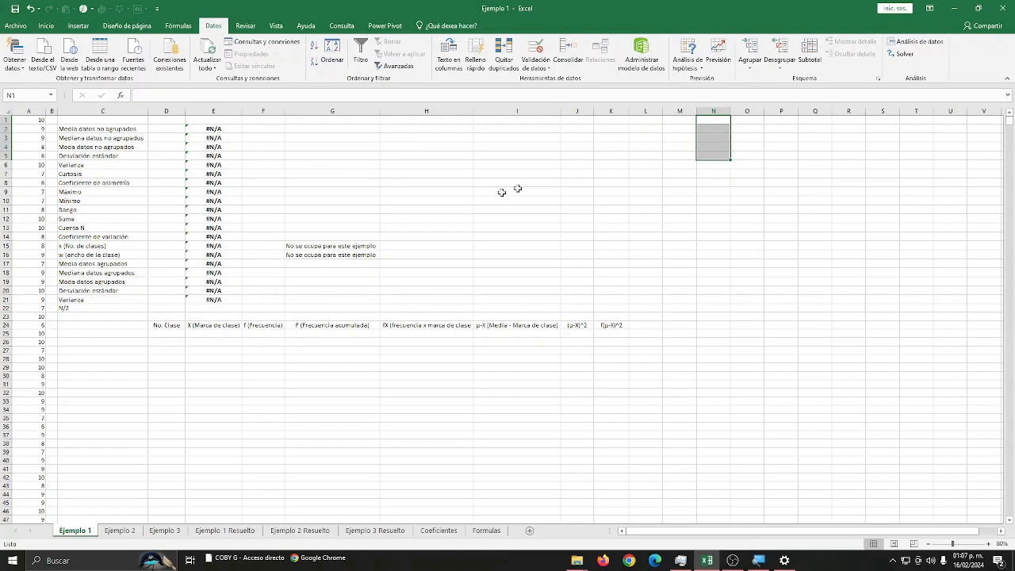
Step: Enter the class marks 6, 7, 8, 9 and 10 in cells E25 to E29 under "X (Marca de clase)"
left_click(219, 333)
type("6")
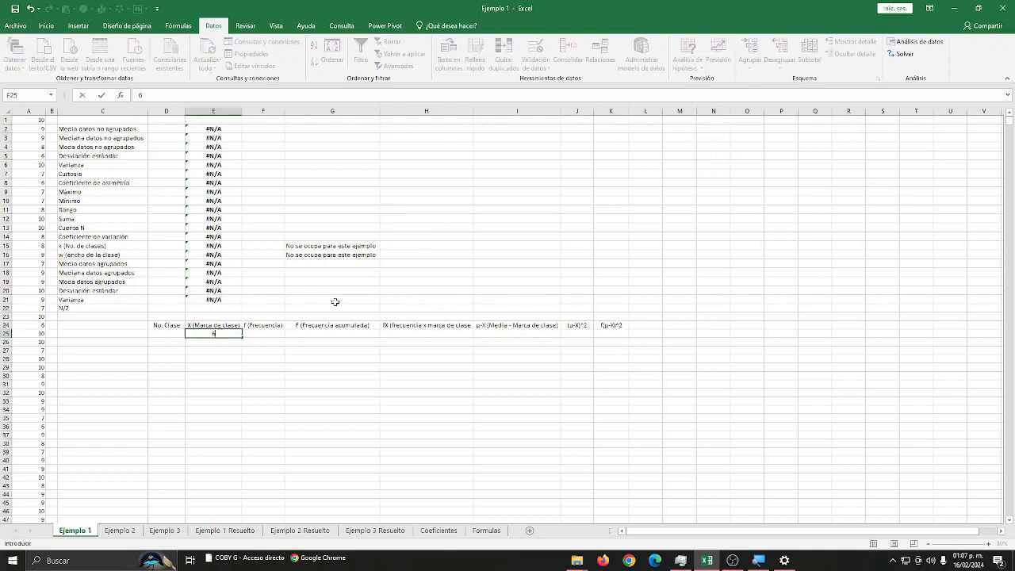
key("Return")
type("7")
key("Return")
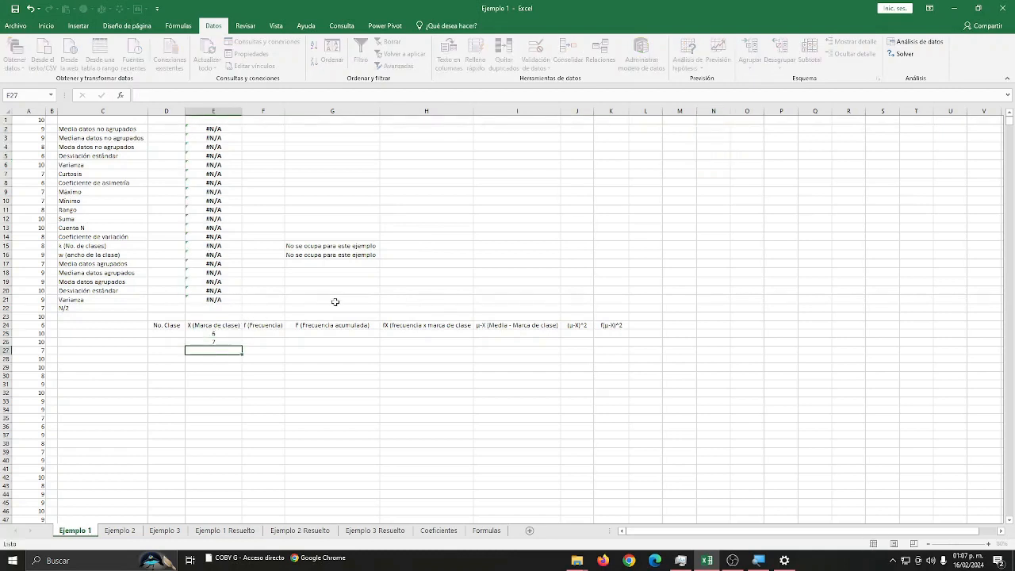
type("8")
key("Return")
type("9")
key("Return")
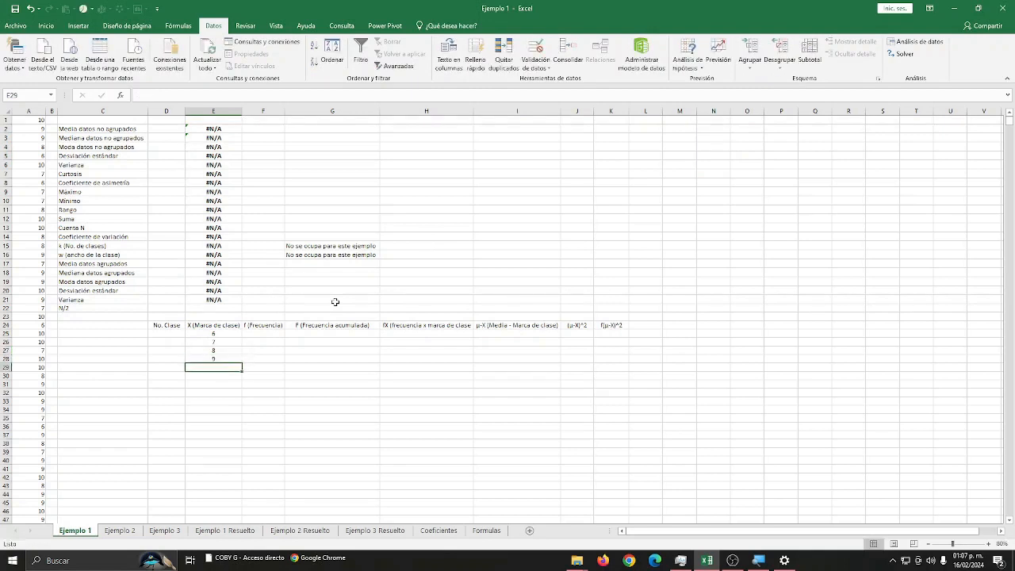
type("10")
key("ctrl+Return")
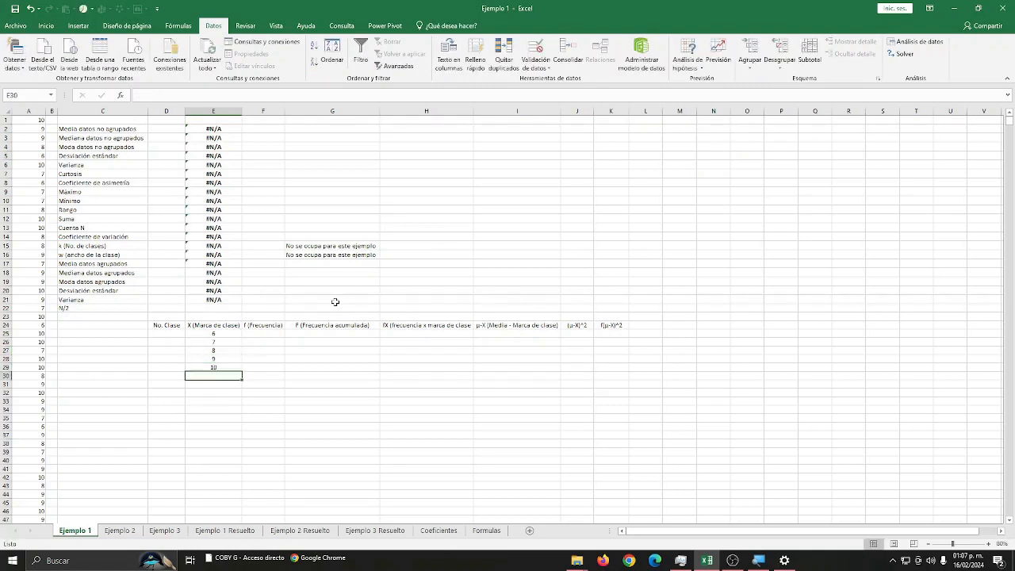
Step: Number the classes 1 to 5 in D25:D29 by entering 1 and filling it down as a series
left_click(166, 334)
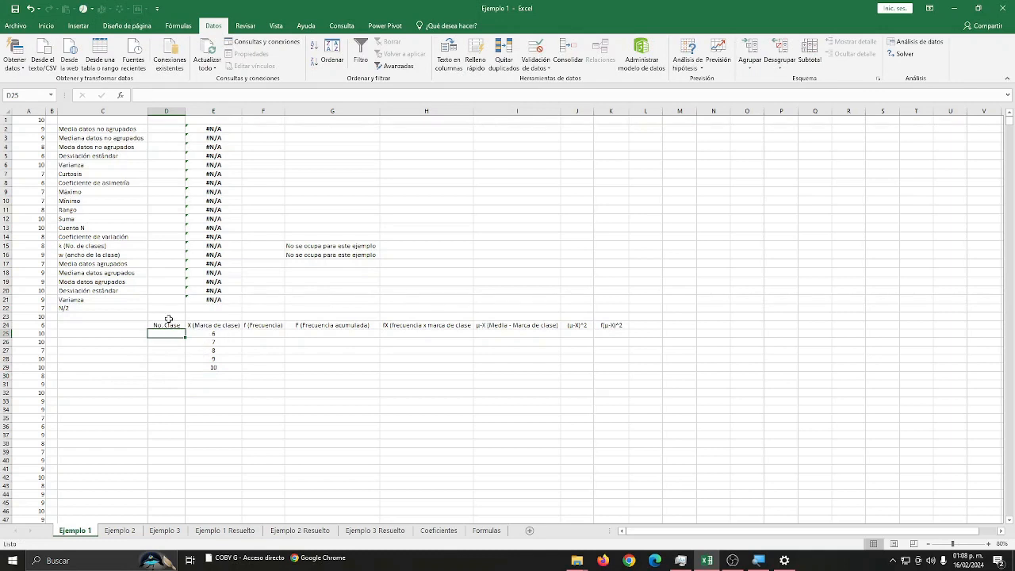
type("1")
key("ctrl+Return")
left_click_drag(188, 338, 182, 372)
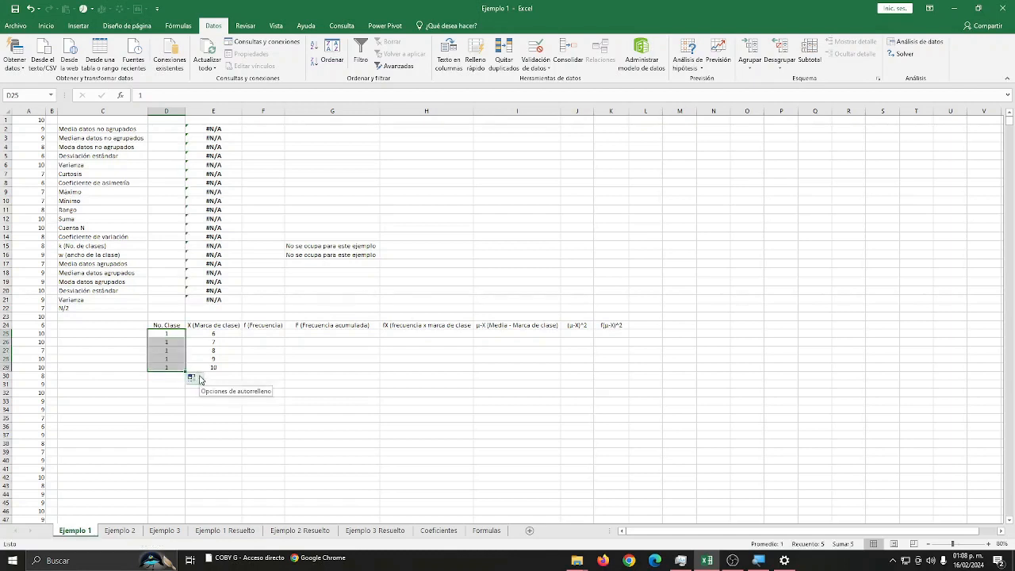
left_click(197, 379)
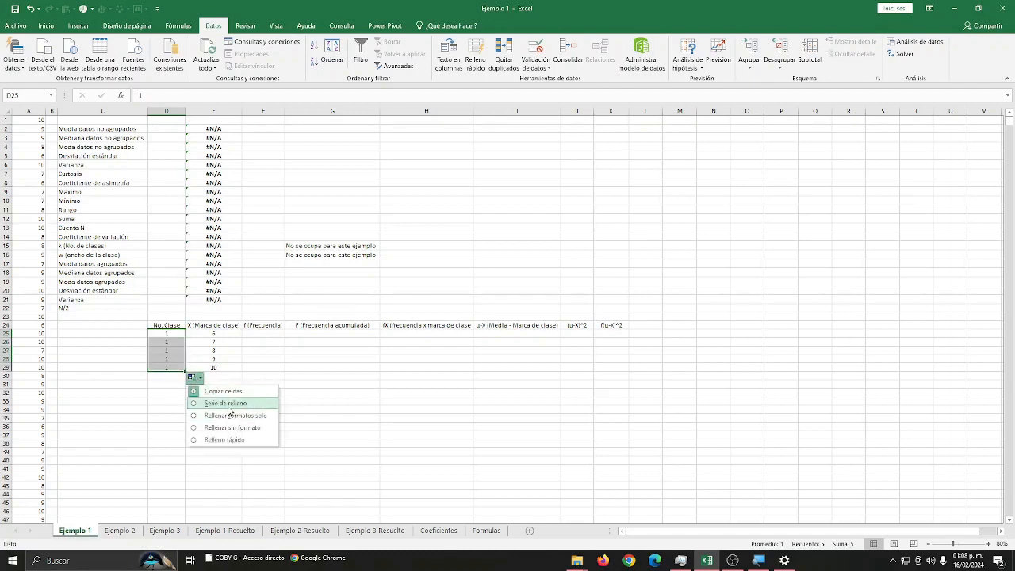
left_click(228, 408)
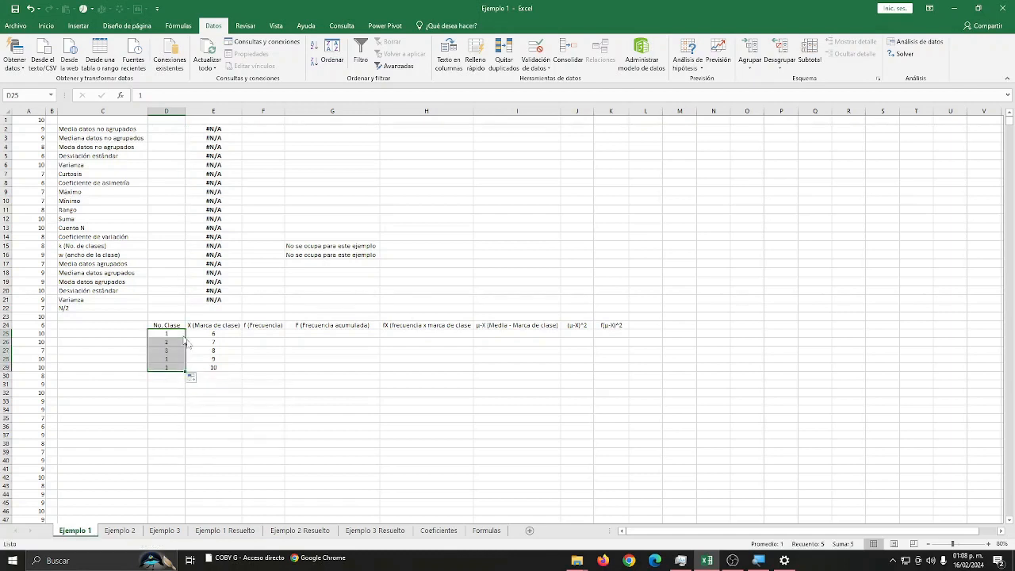
Step: Calculate the class frequencies in F25:F29 with the array formula =FRECUENCIA(A:A,E25:E29)
left_click(266, 335)
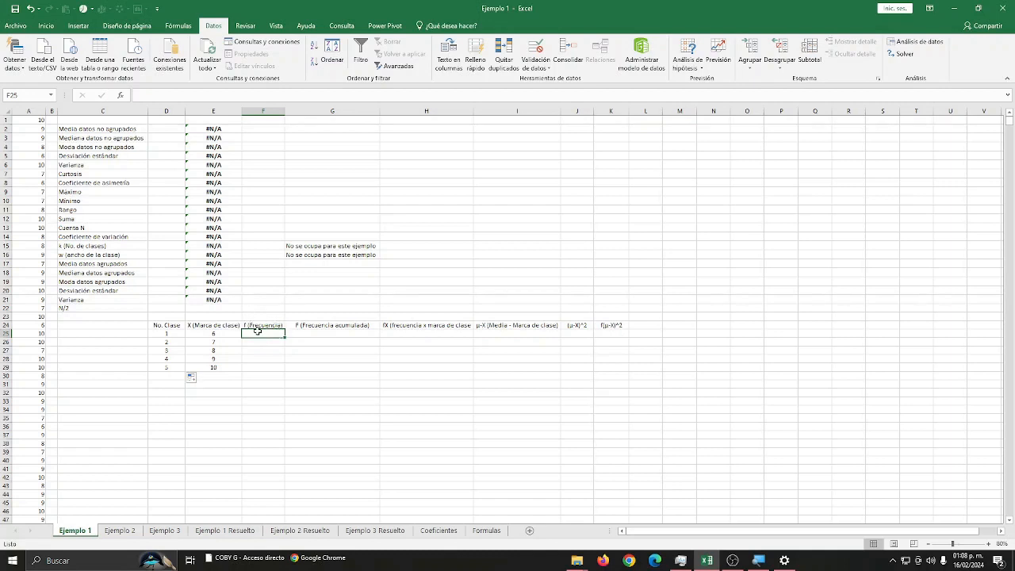
left_click_drag(260, 341, 268, 368)
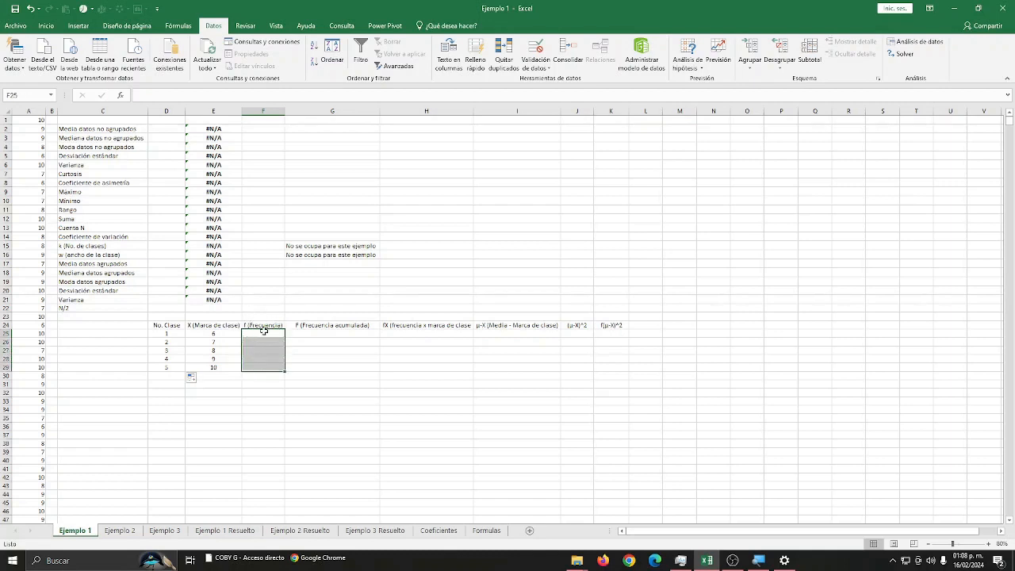
left_click(270, 334)
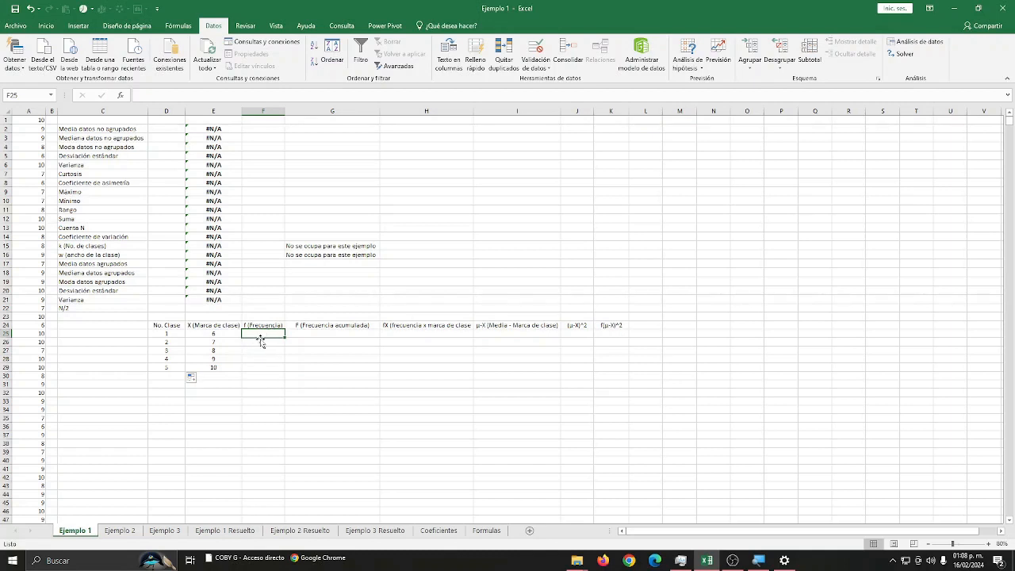
left_click_drag(262, 333, 265, 366)
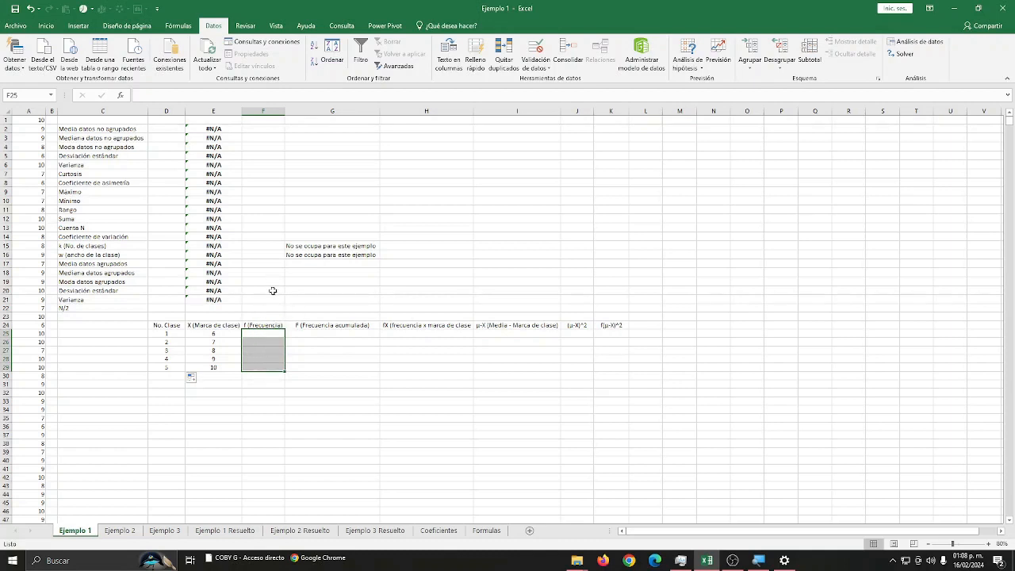
type("=fre")
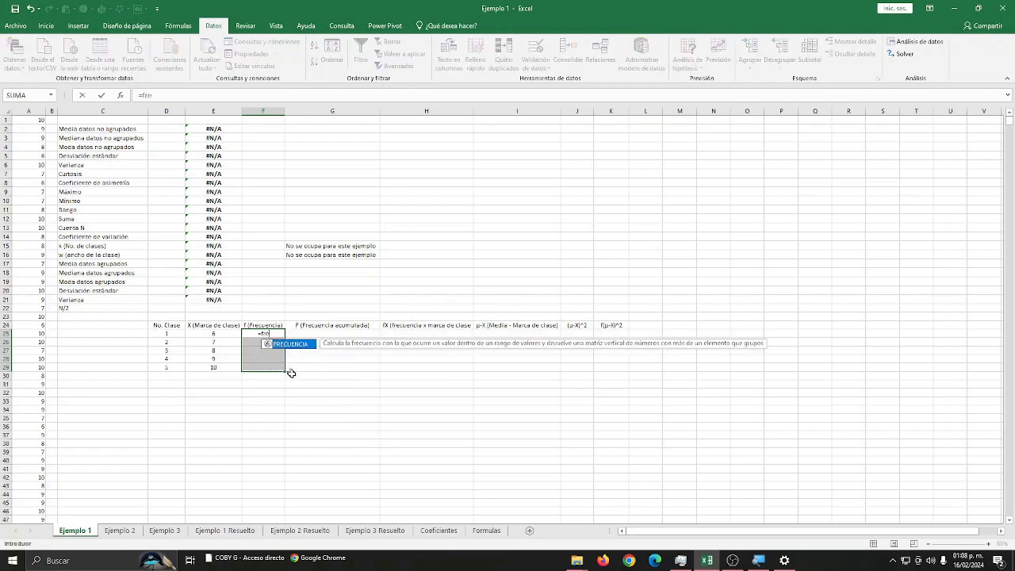
double_click(279, 344)
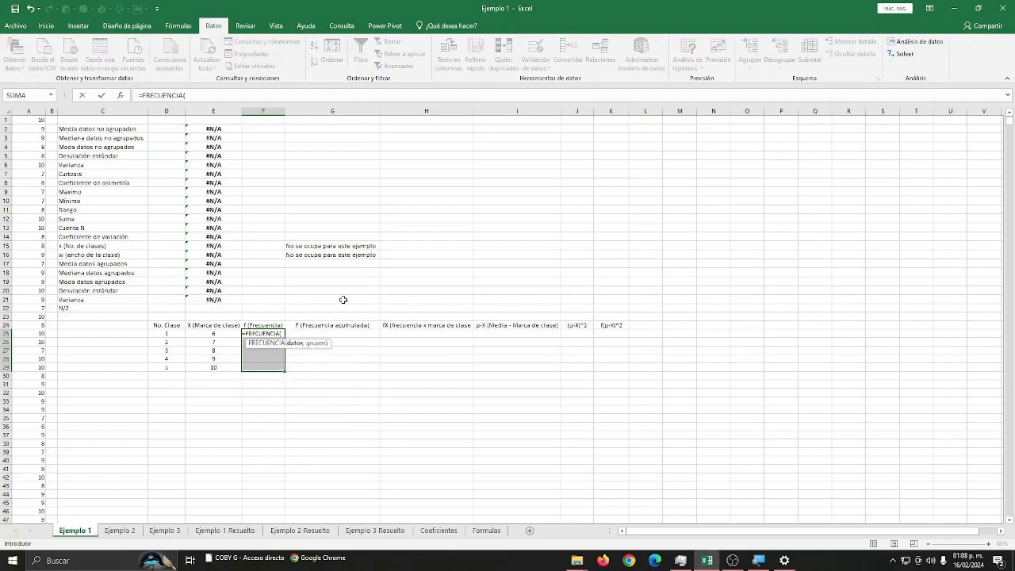
left_click_drag(306, 345, 327, 364)
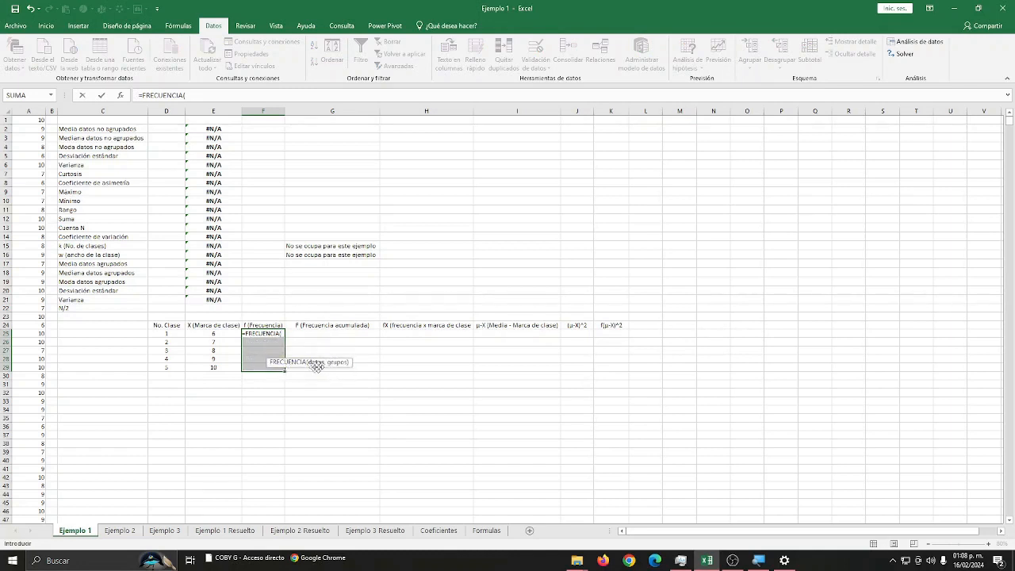
left_click(28, 111)
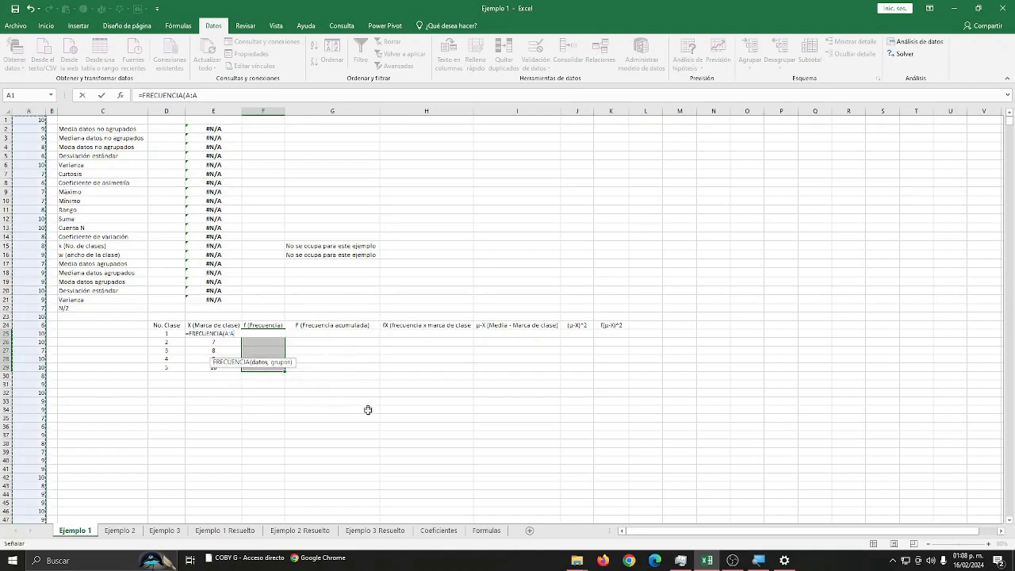
type(",")
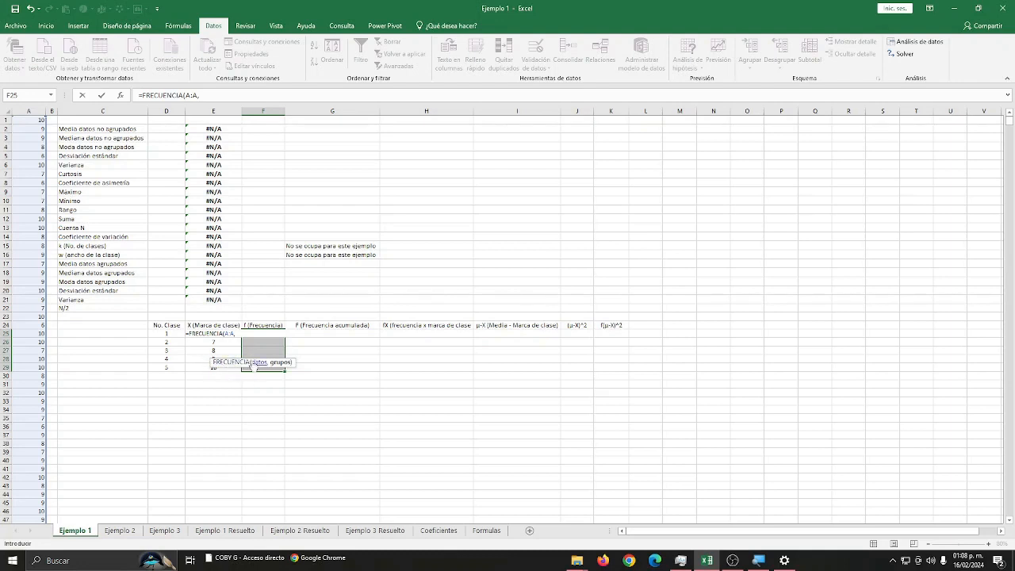
left_click_drag(261, 363, 379, 391)
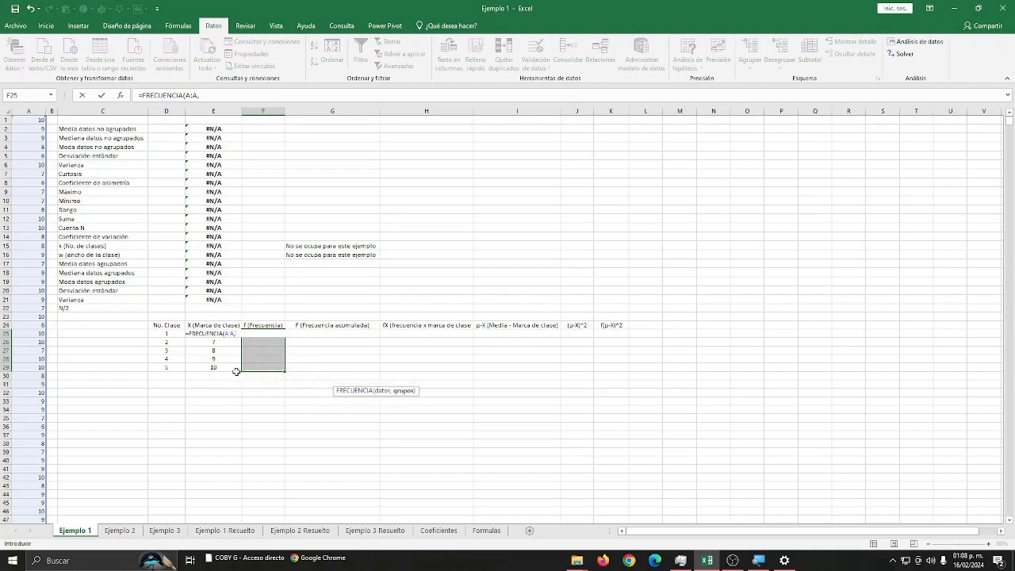
left_click_drag(226, 369, 214, 333)
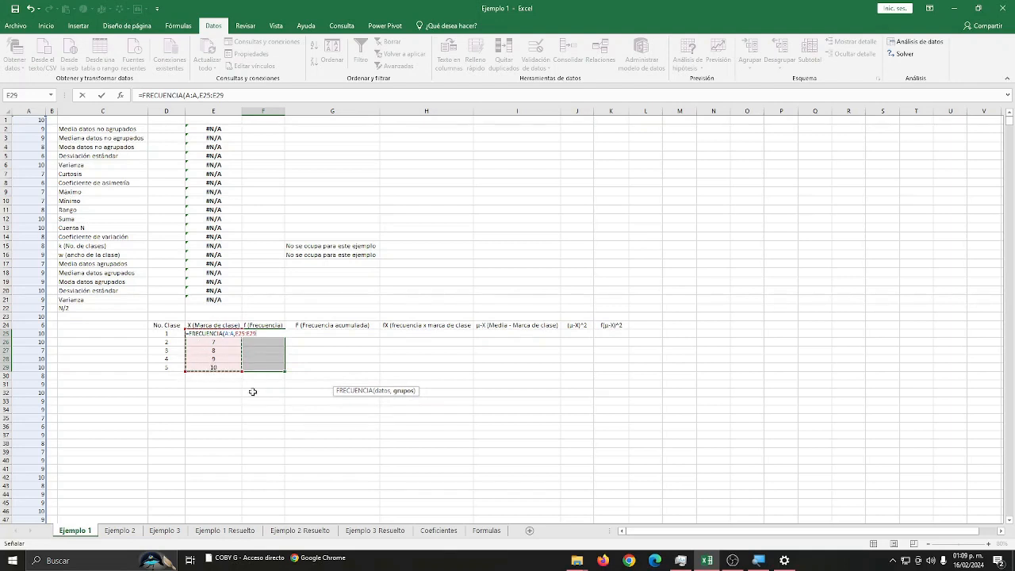
type(")")
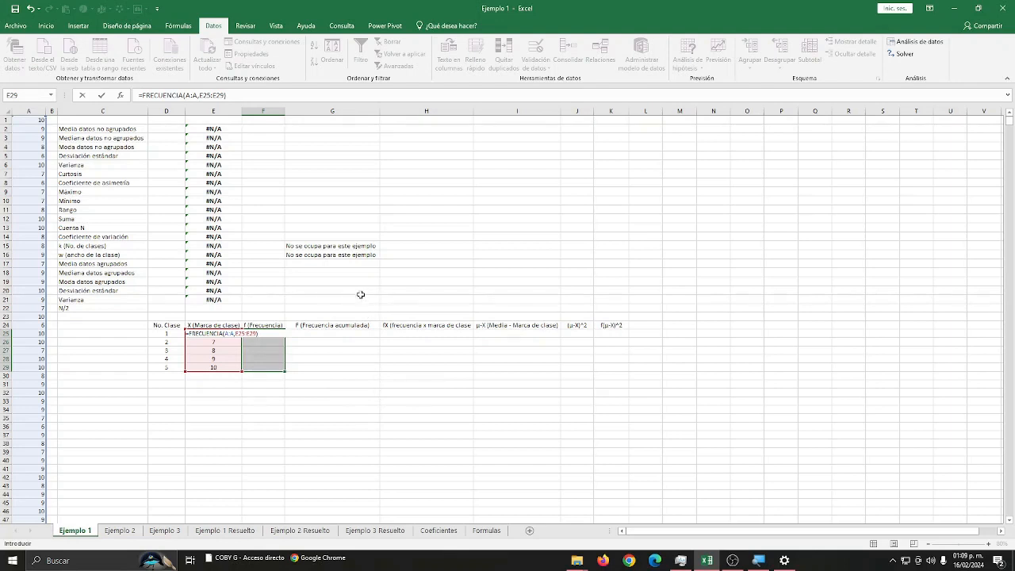
key("ctrl+shift+Return")
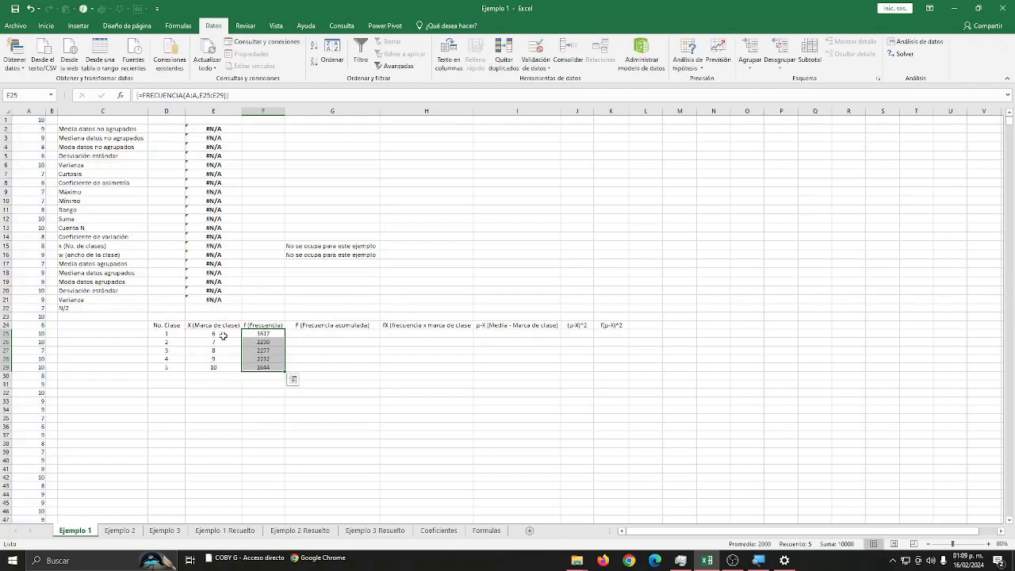
Step: Start the cumulative frequency column by entering =F25 in G25
left_click(324, 334)
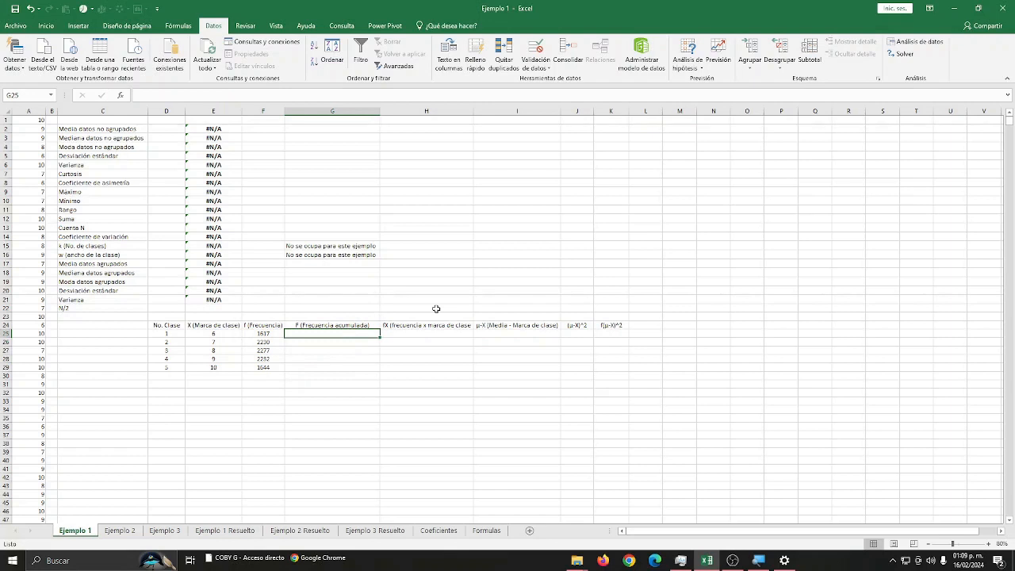
type("=")
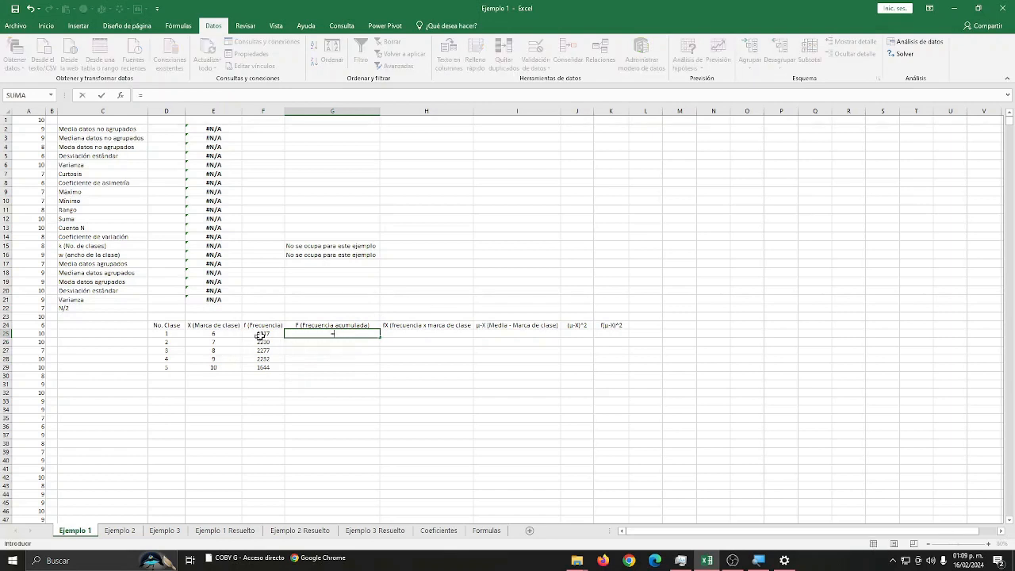
left_click(263, 334)
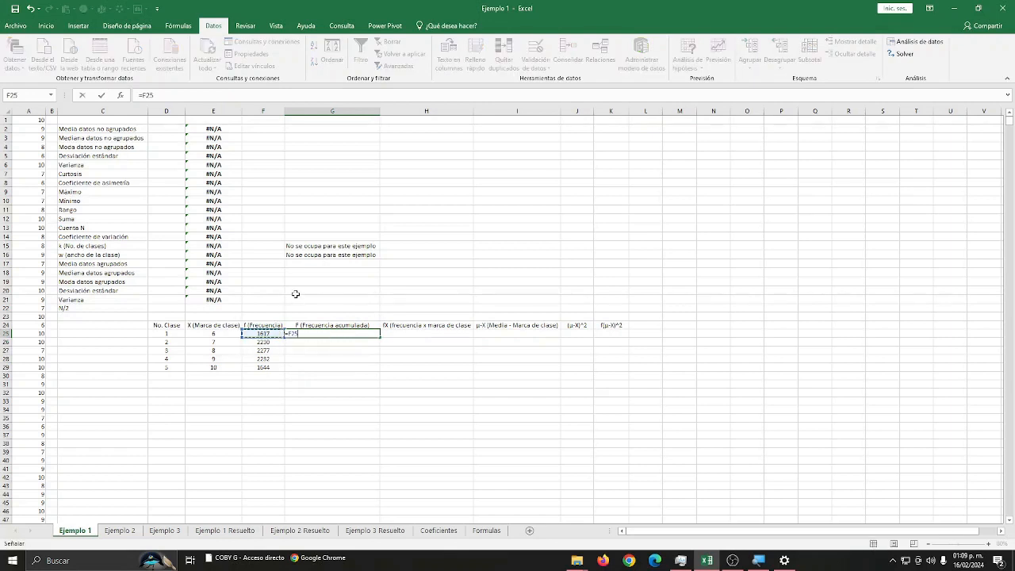
key("Return")
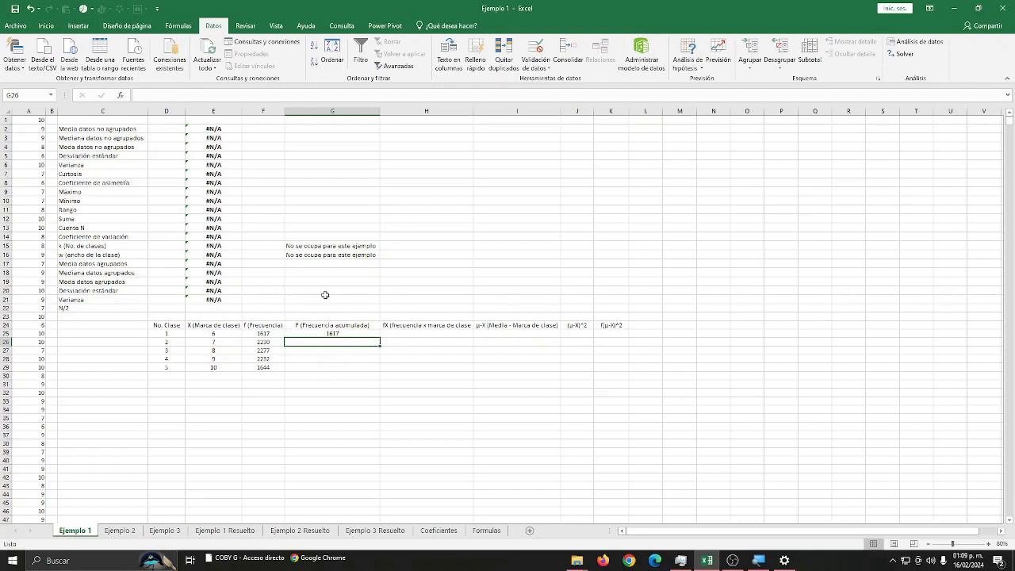
Step: Enter =G25+F26 in G26 and fill it down to G29 to accumulate the remaining class frequencies
type("=")
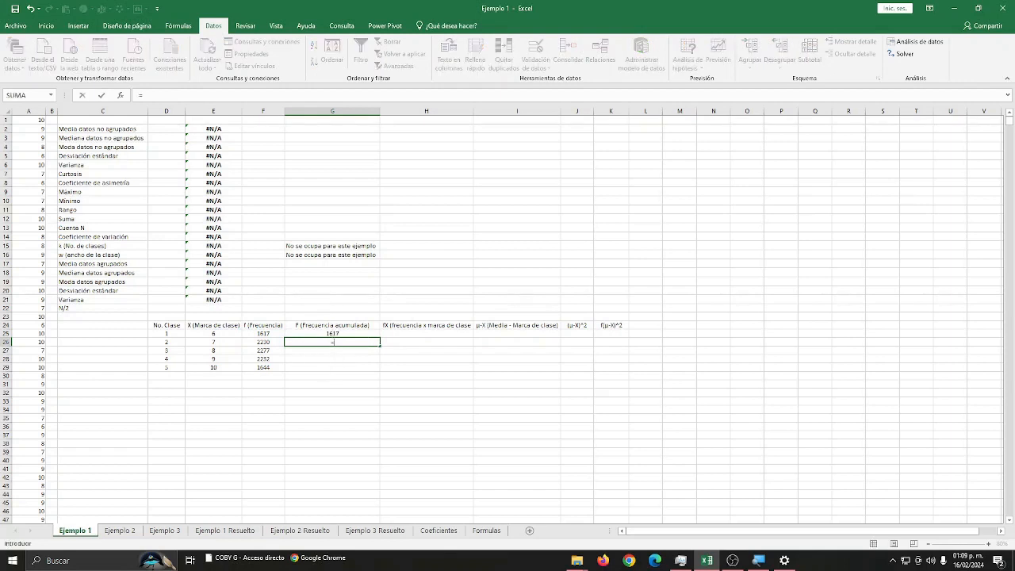
left_click(335, 334)
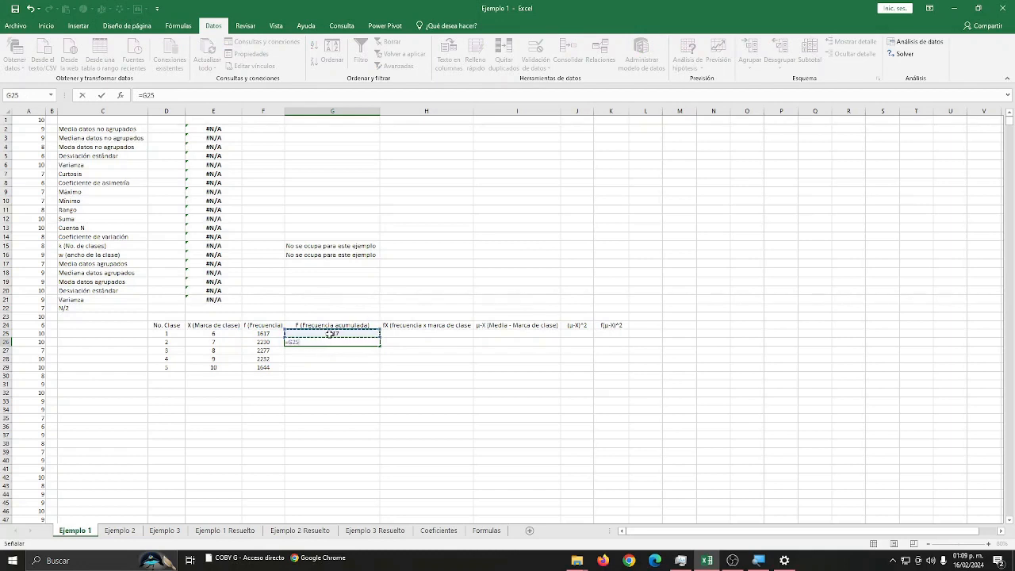
type("+")
left_click(262, 343)
key("Return")
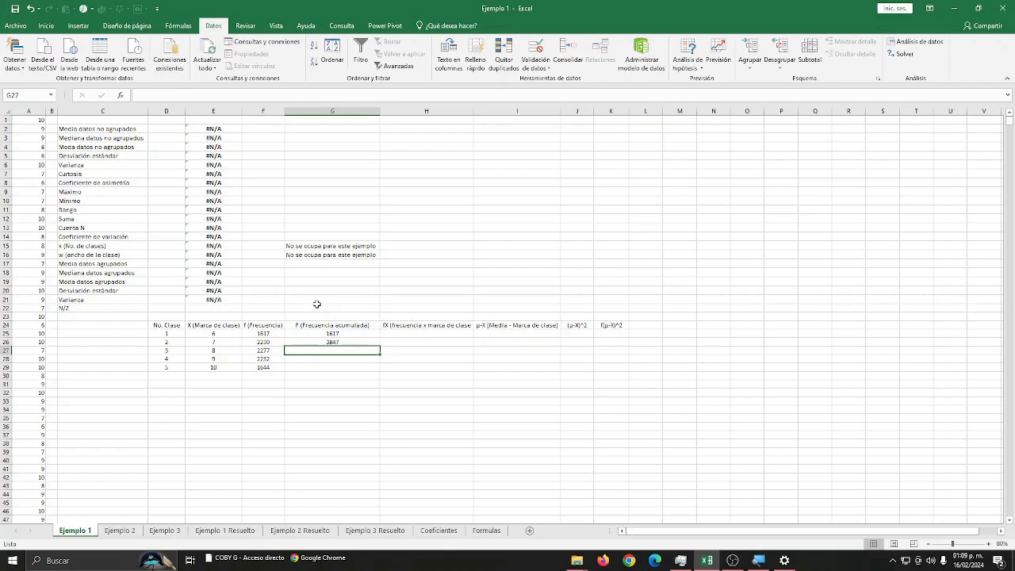
left_click(370, 341)
left_click_drag(381, 346, 381, 369)
left_click(341, 367)
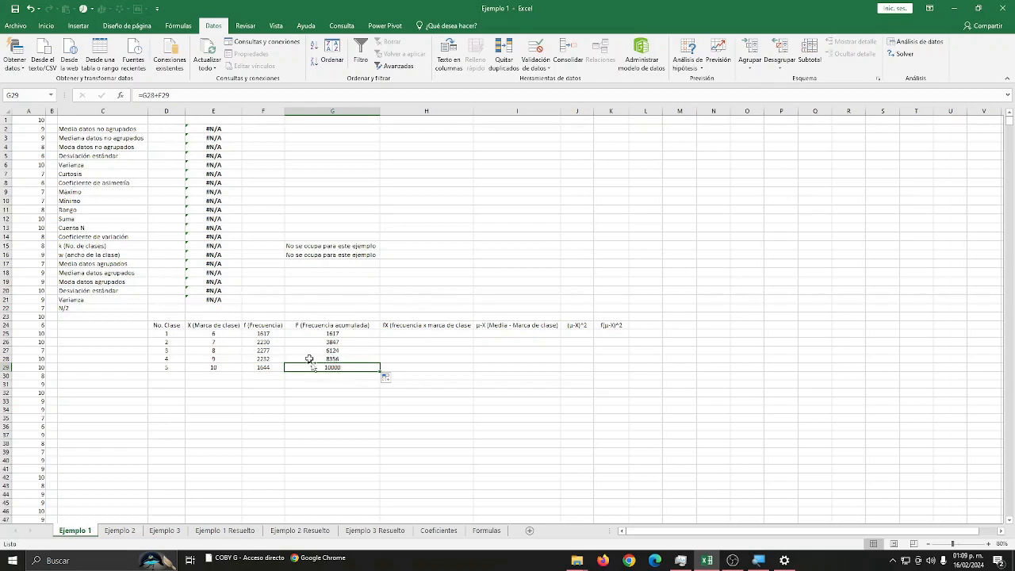
Step: Calculate frequency times class mark in H25 with =E25*F25 and fill the formula down to H29
left_click(418, 327)
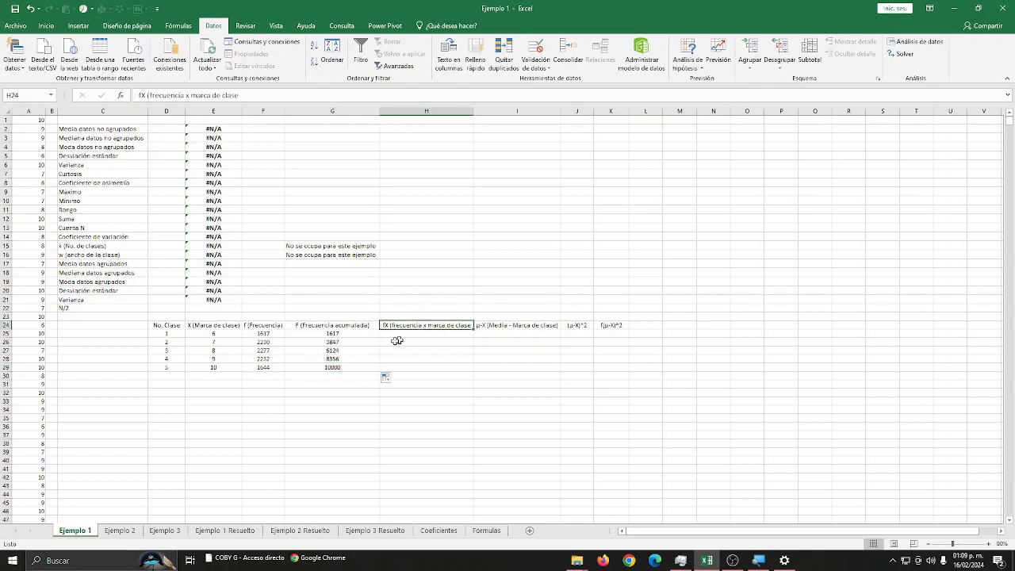
left_click(328, 328)
left_click(351, 334)
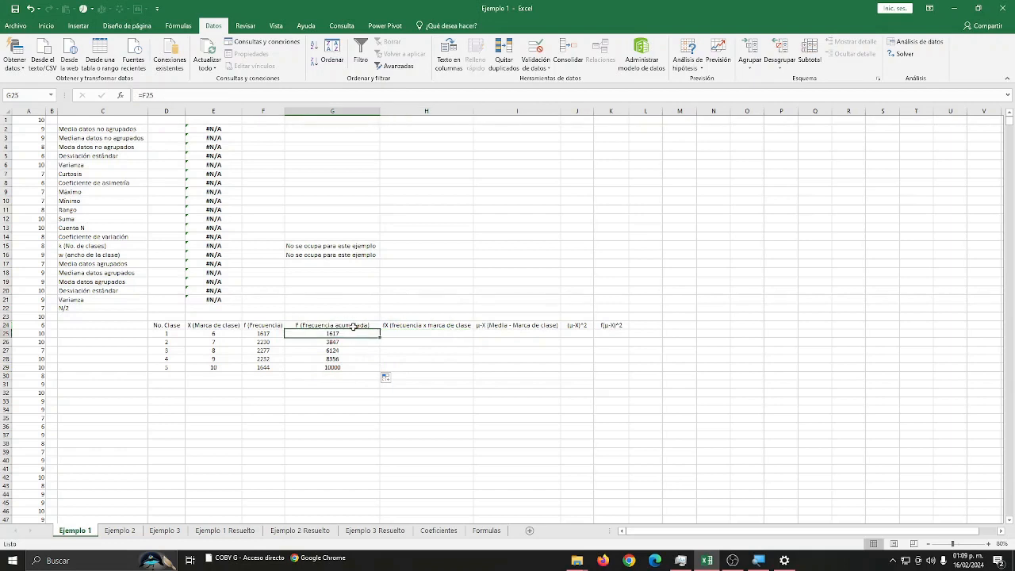
left_click(435, 334)
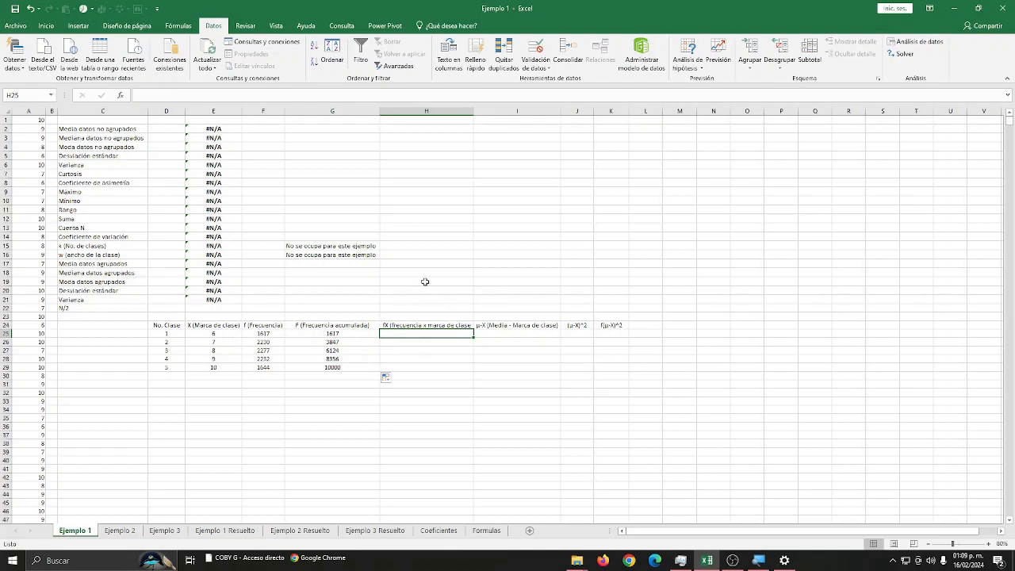
type("=")
left_click(229, 334)
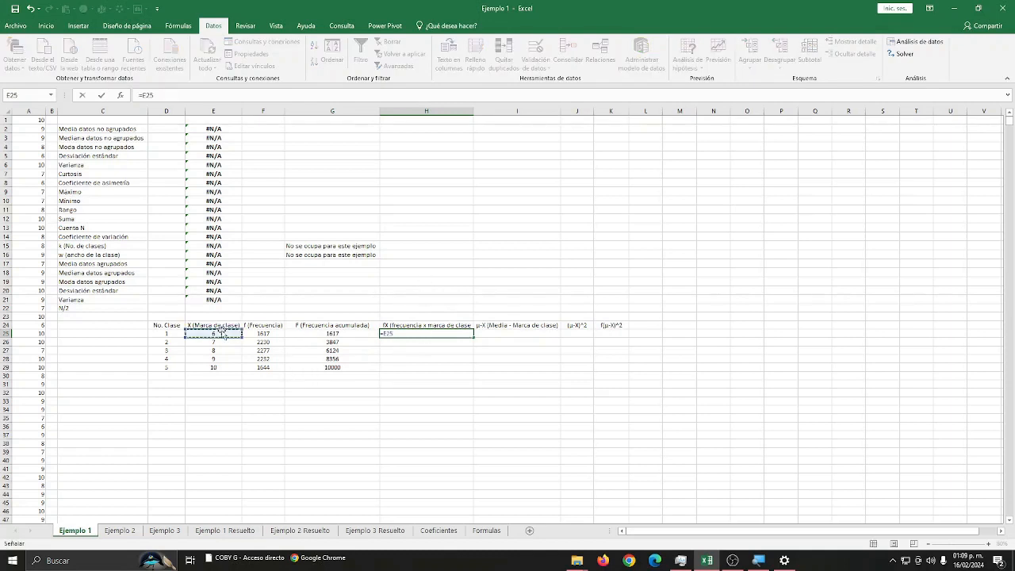
type("*")
key("Return")
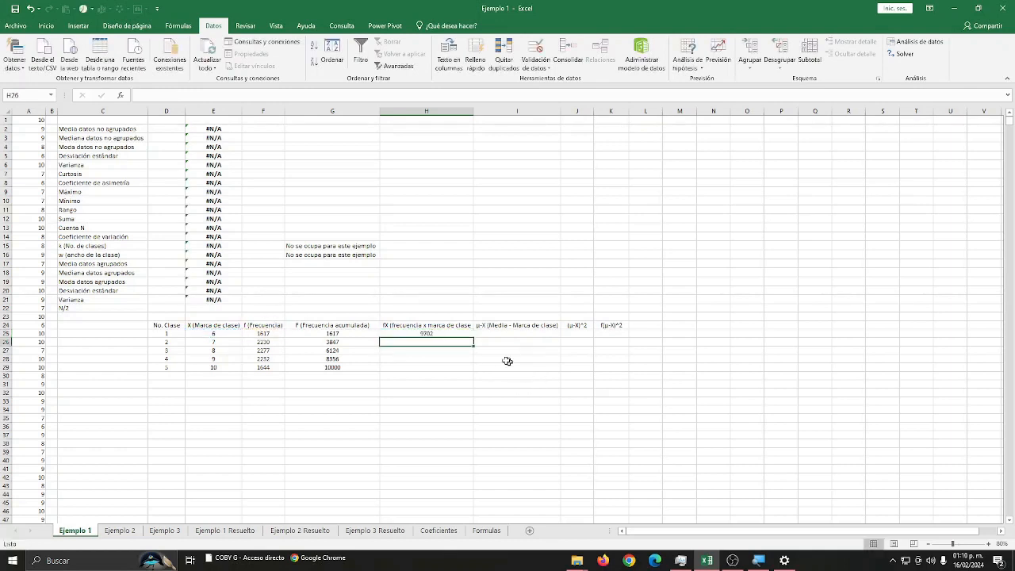
left_click(466, 325)
left_click(468, 333)
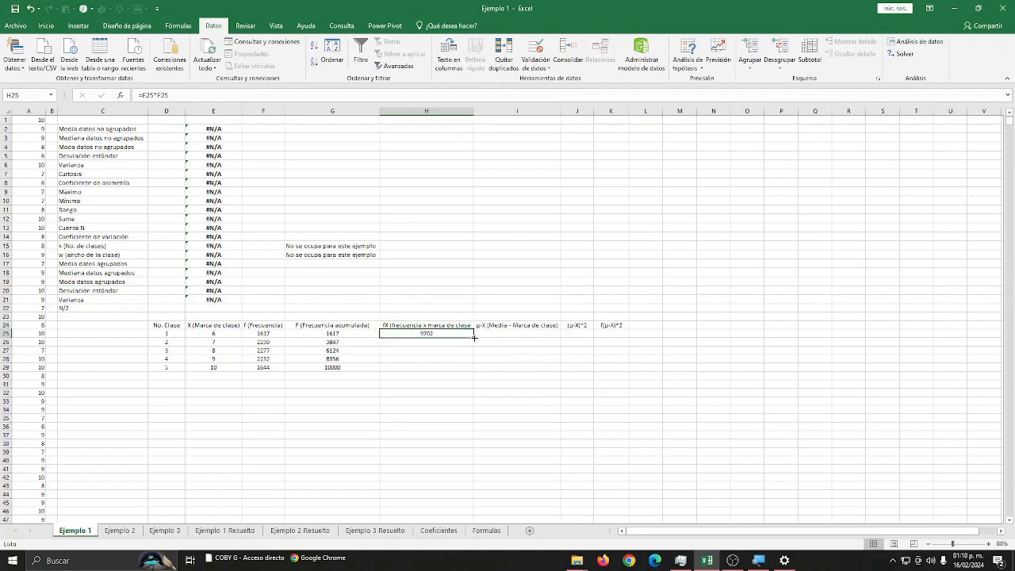
double_click(471, 335)
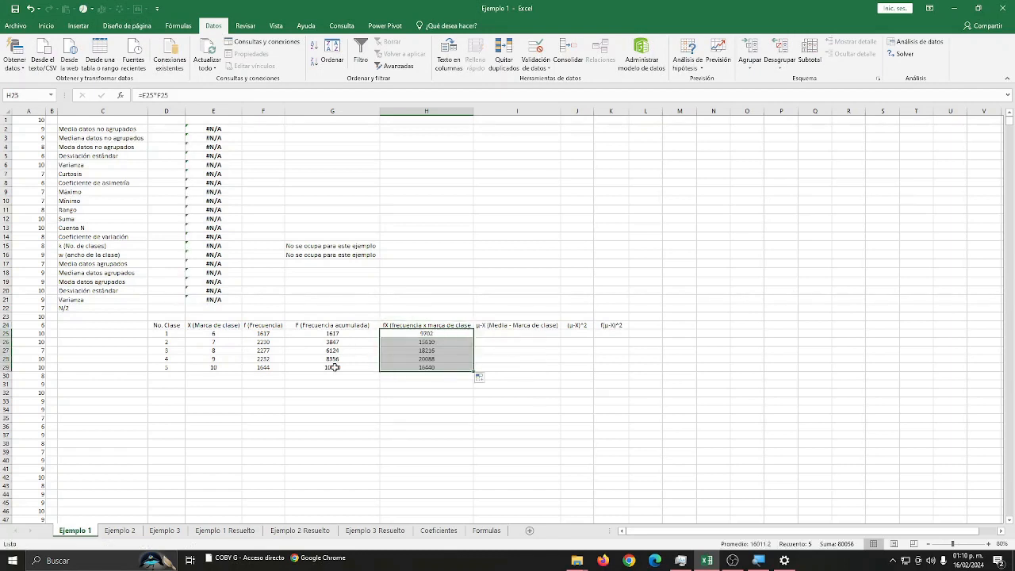
Step: Calculate the ungrouped data mean in D2 with =PROMEDIO(A:A)
left_click(507, 334)
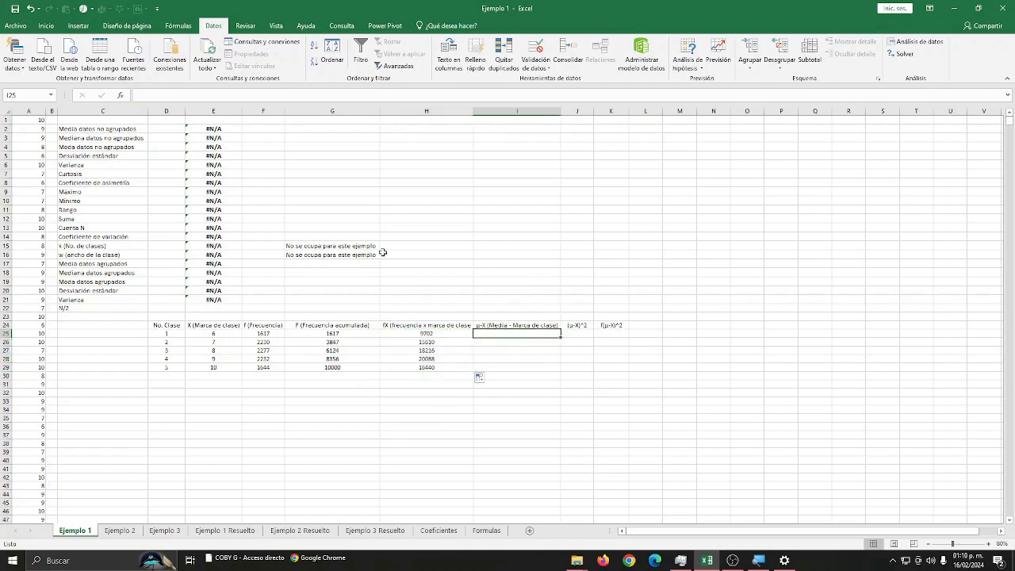
left_click_drag(167, 129, 162, 301)
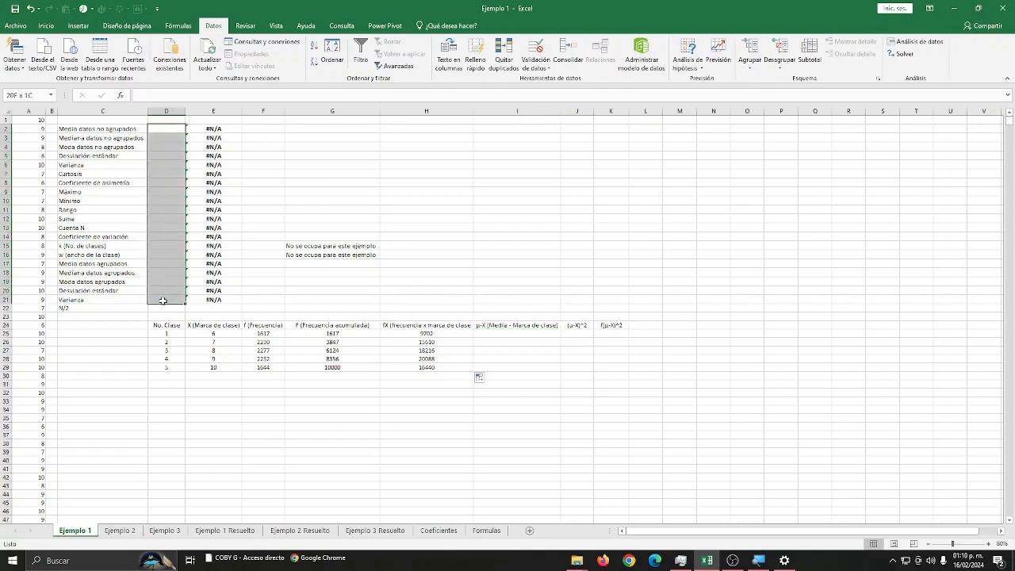
left_click(171, 128)
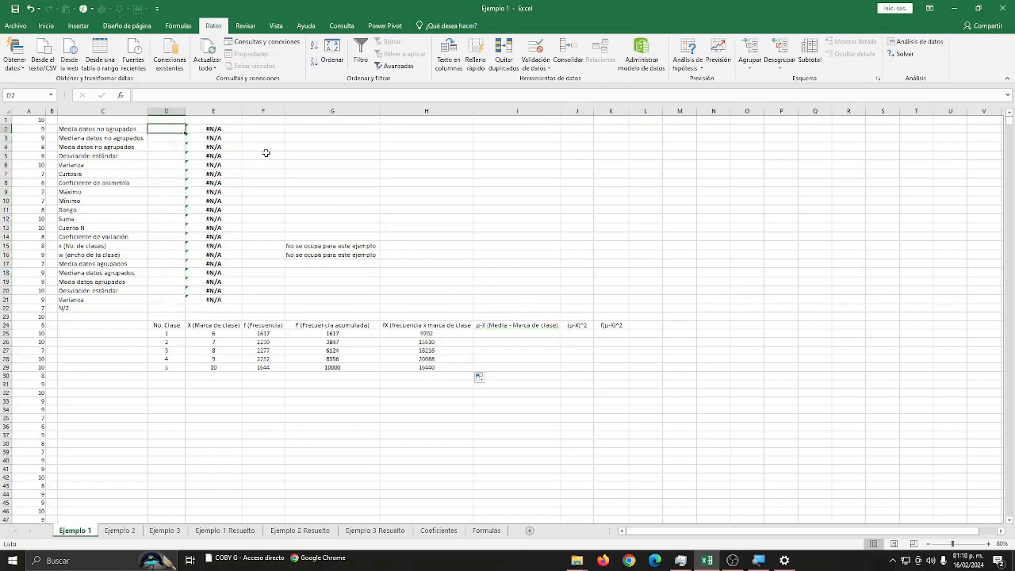
type("=")
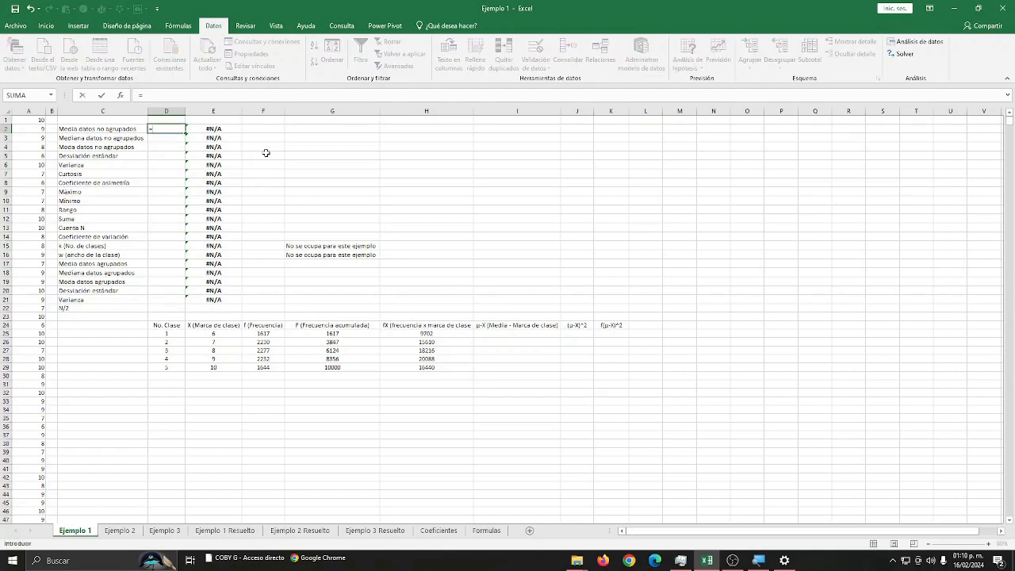
type("pro")
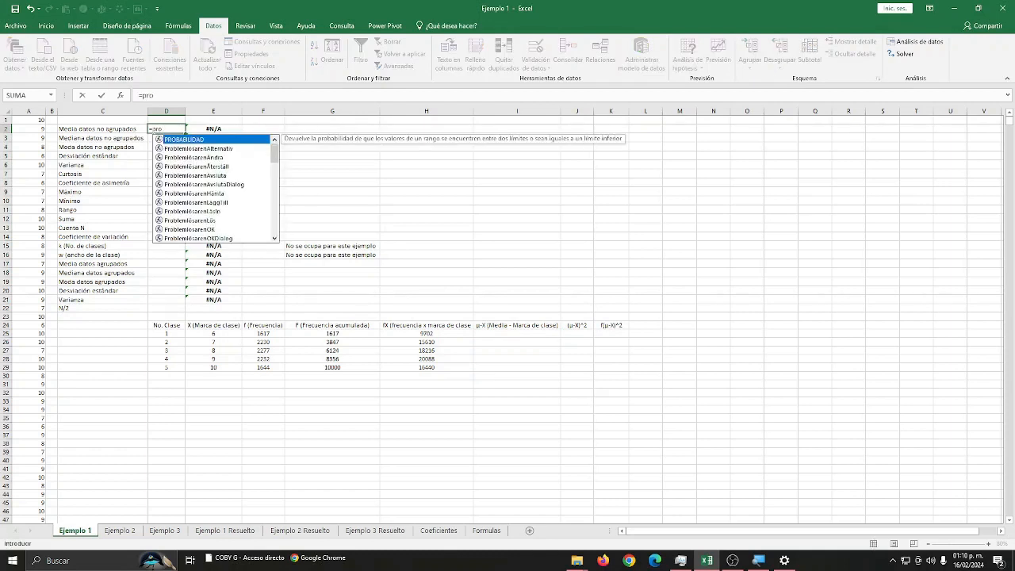
type("m")
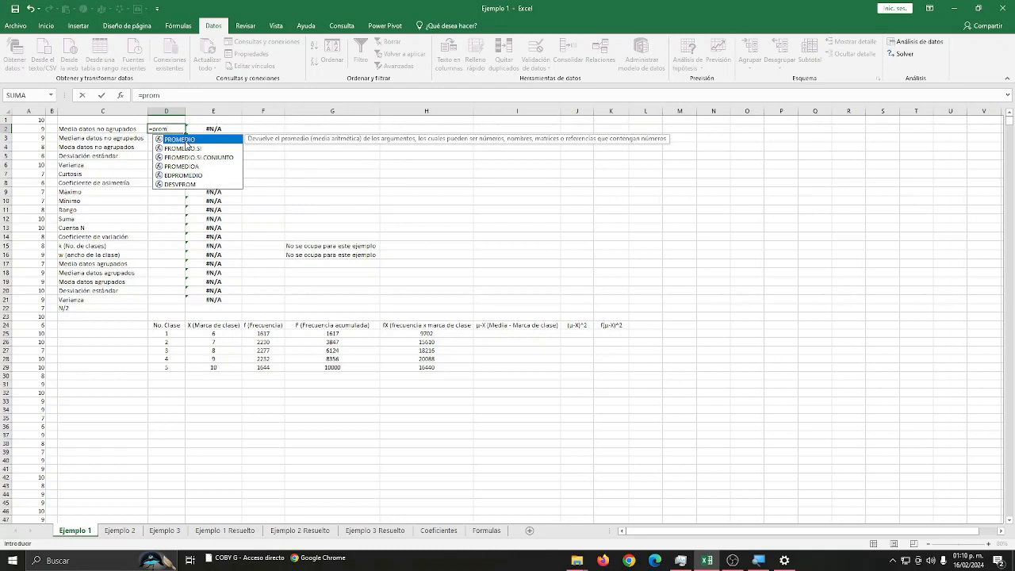
double_click(187, 141)
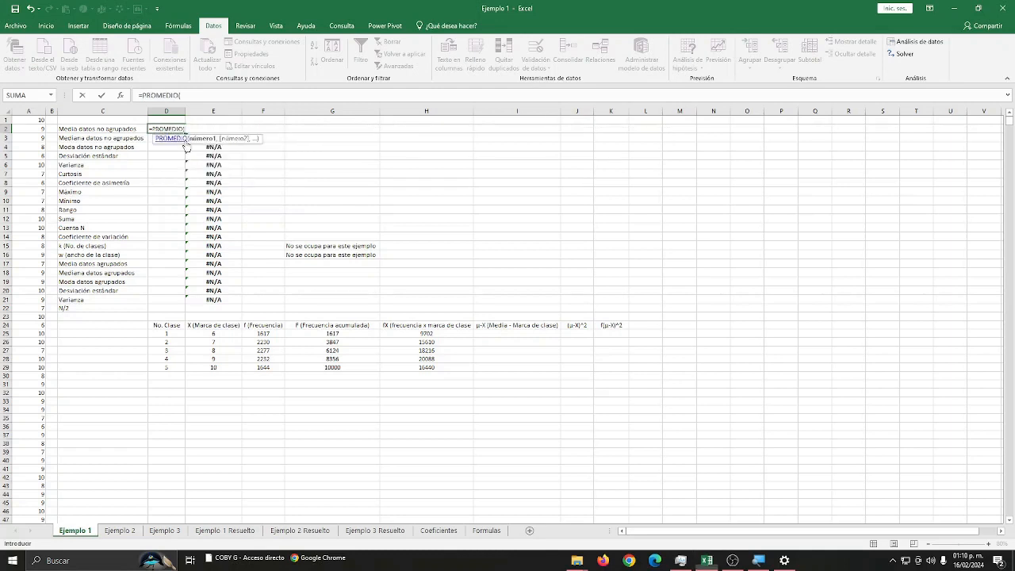
left_click(27, 111)
key("Return")
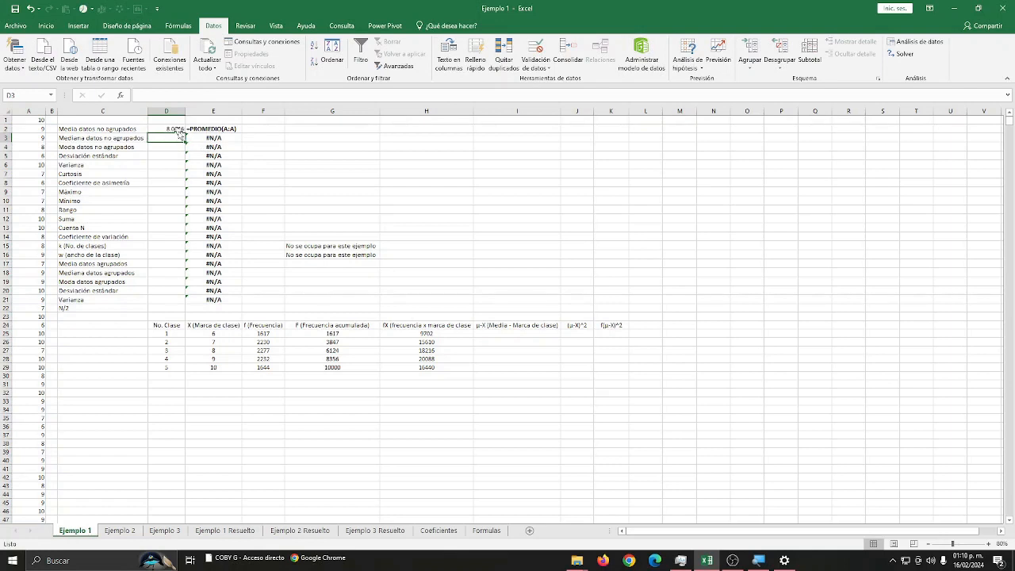
Step: Calculate the ungrouped data median in D3 with =MEDIANA(A:A)
type("=medie")
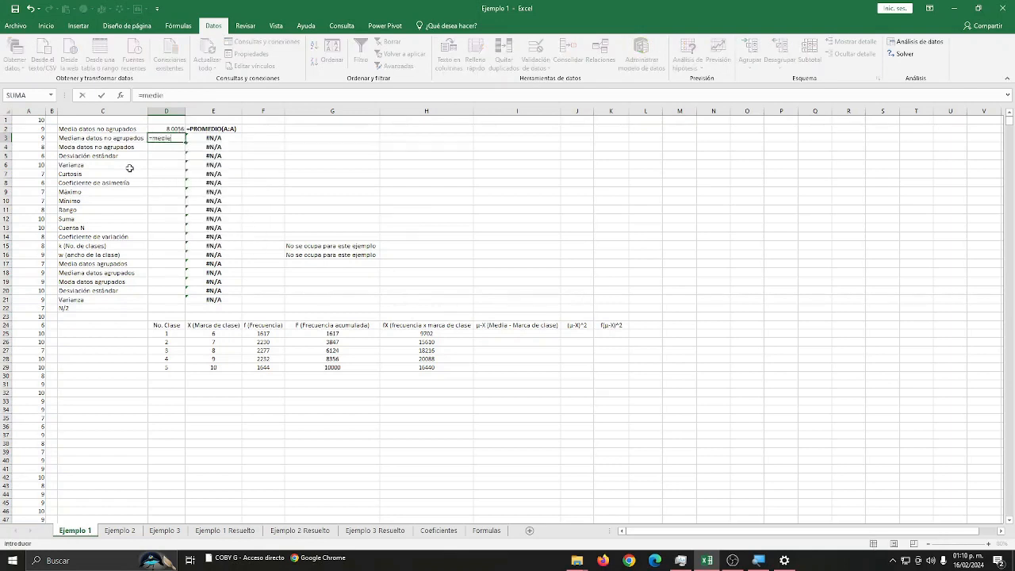
key("BackSpace")
type("a")
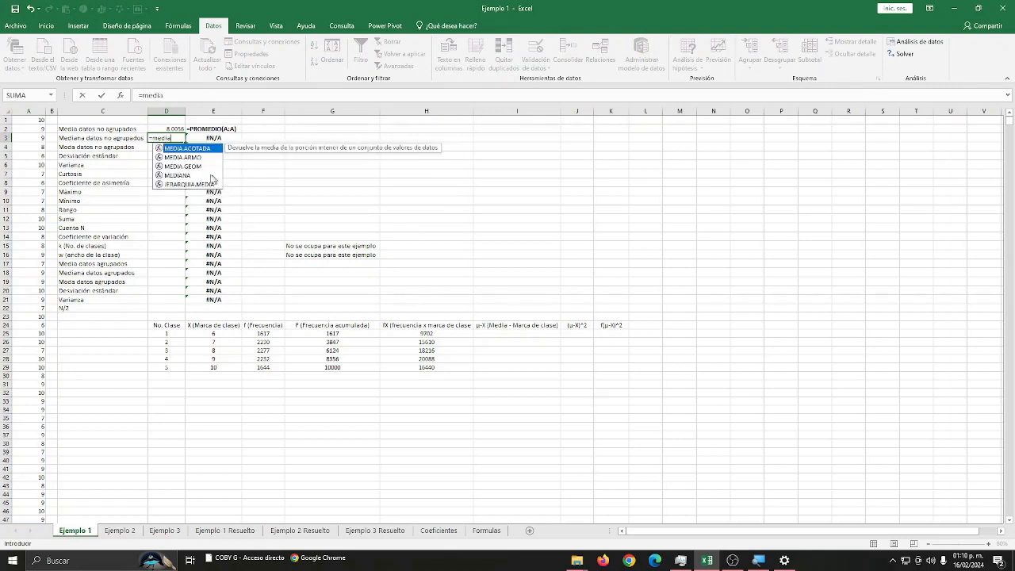
key("Tab")
left_click(30, 111)
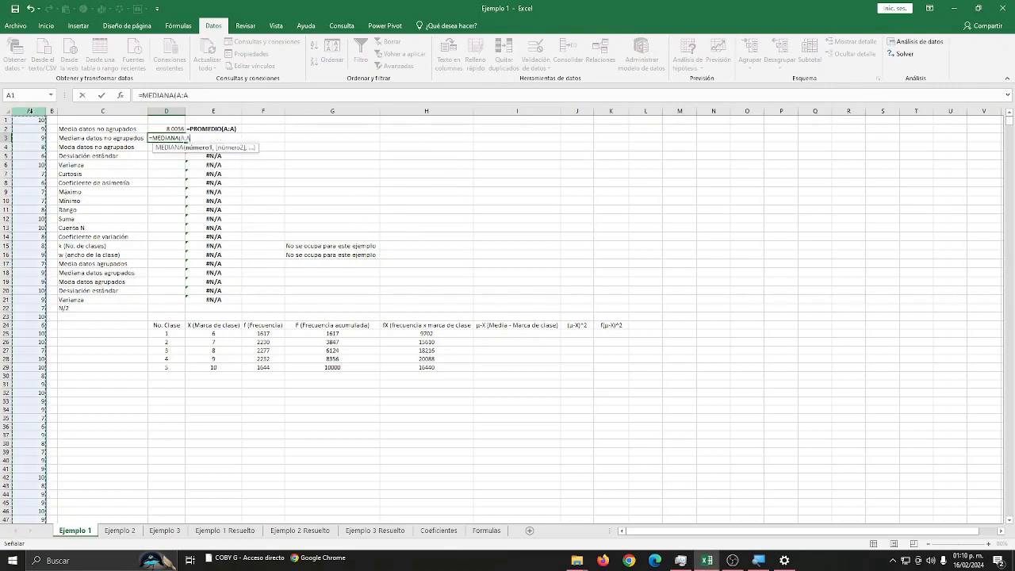
key("Return")
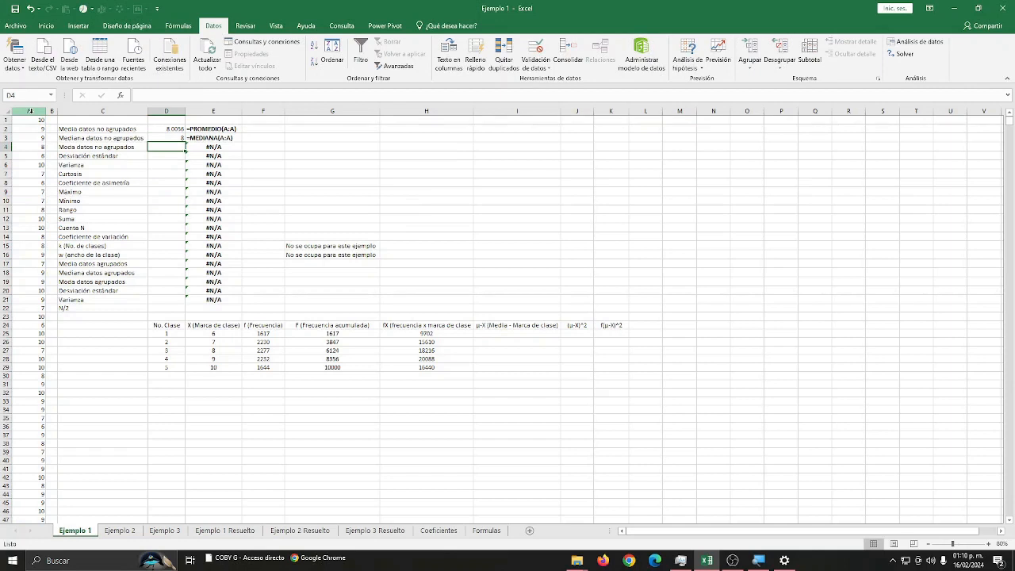
Step: Calculate the ungrouped data mode in D4 with =MODA.UNO(A:A)
type("=mod")
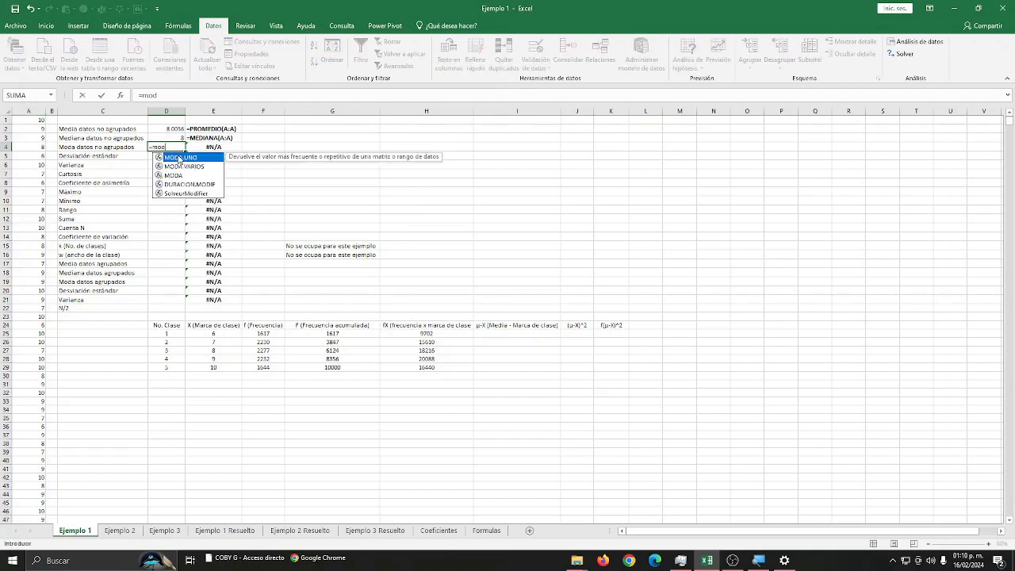
double_click(181, 159)
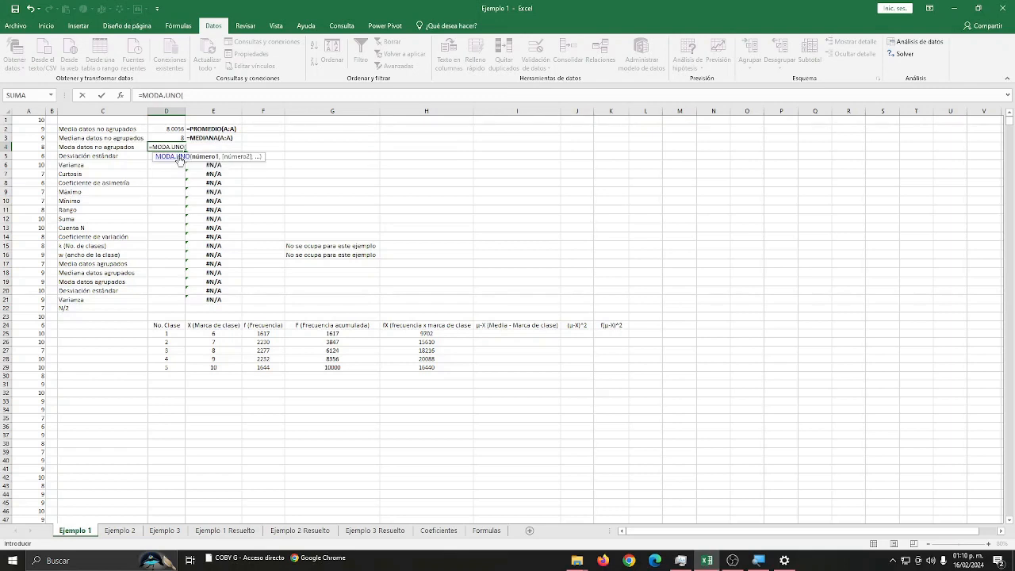
left_click(30, 112)
type(")")
key("Return")
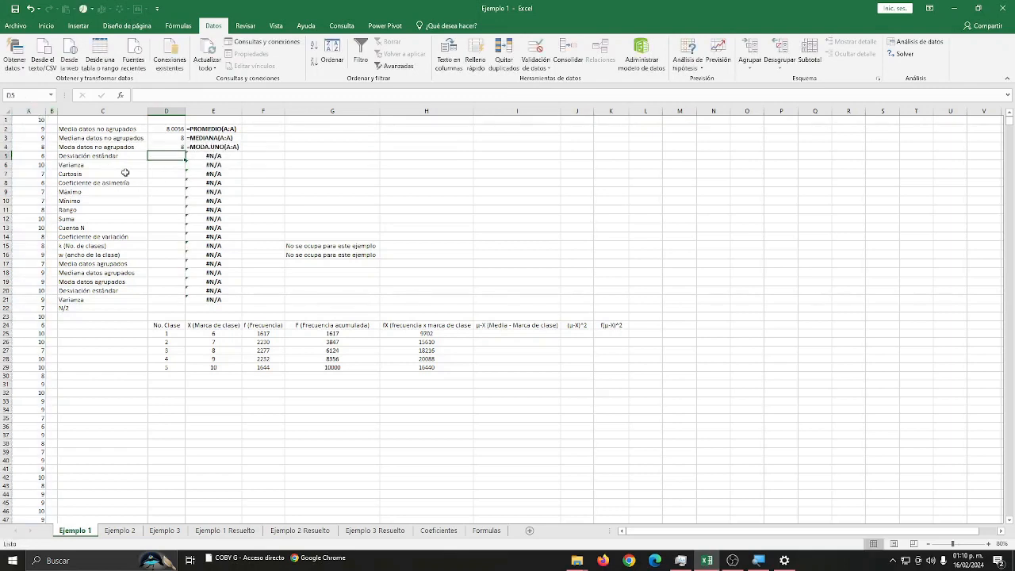
Step: Calculate the population standard deviation of column A in D5 with =DESVEST.P(A:A)
type("=desv")
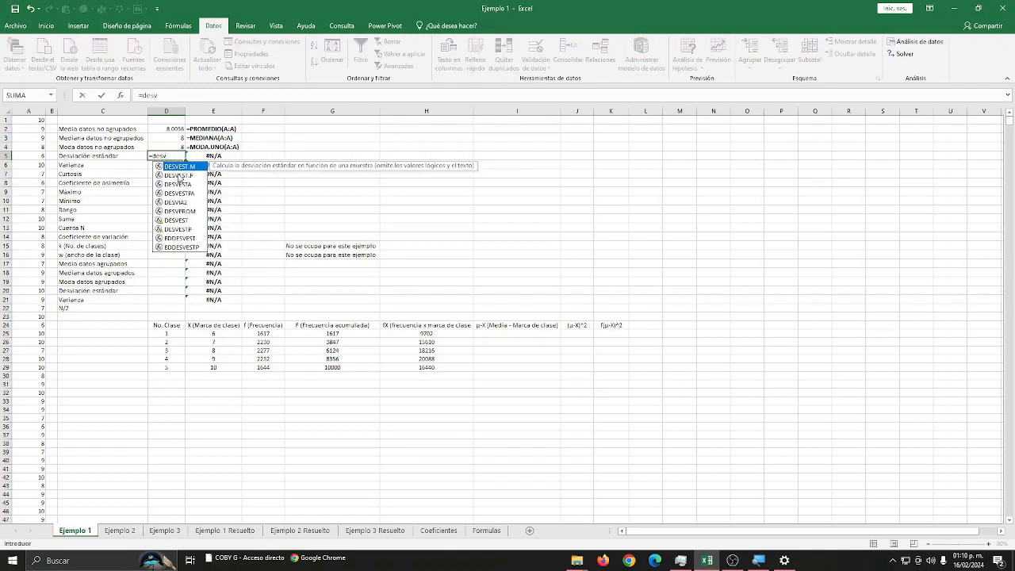
left_click(182, 175)
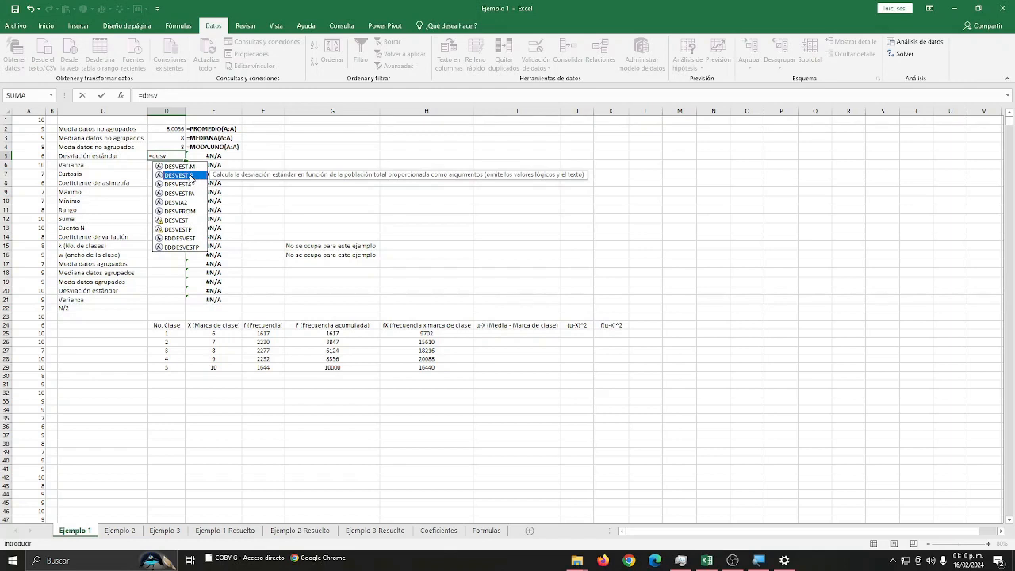
left_click(194, 169)
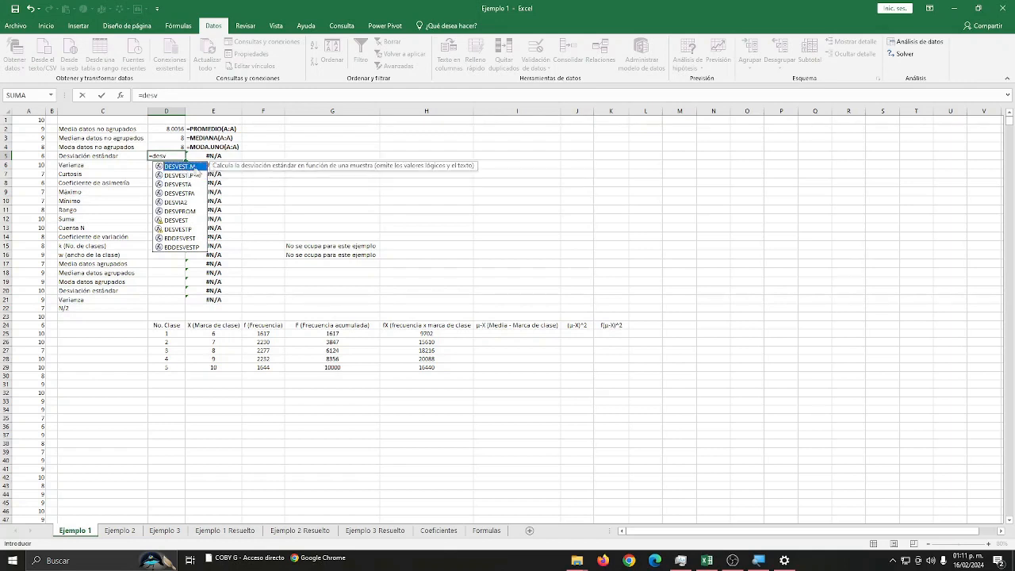
left_click(189, 178)
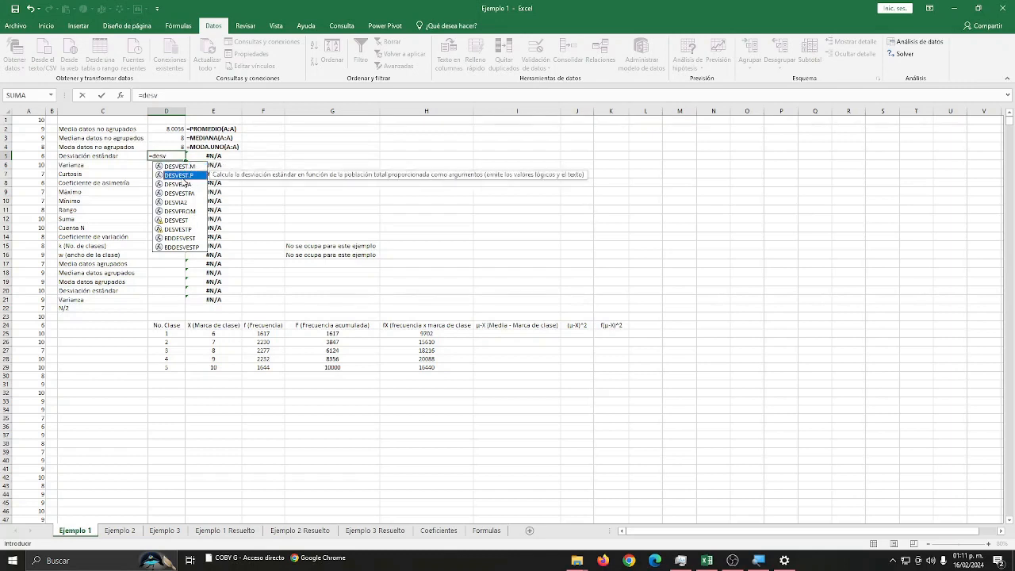
double_click(175, 175)
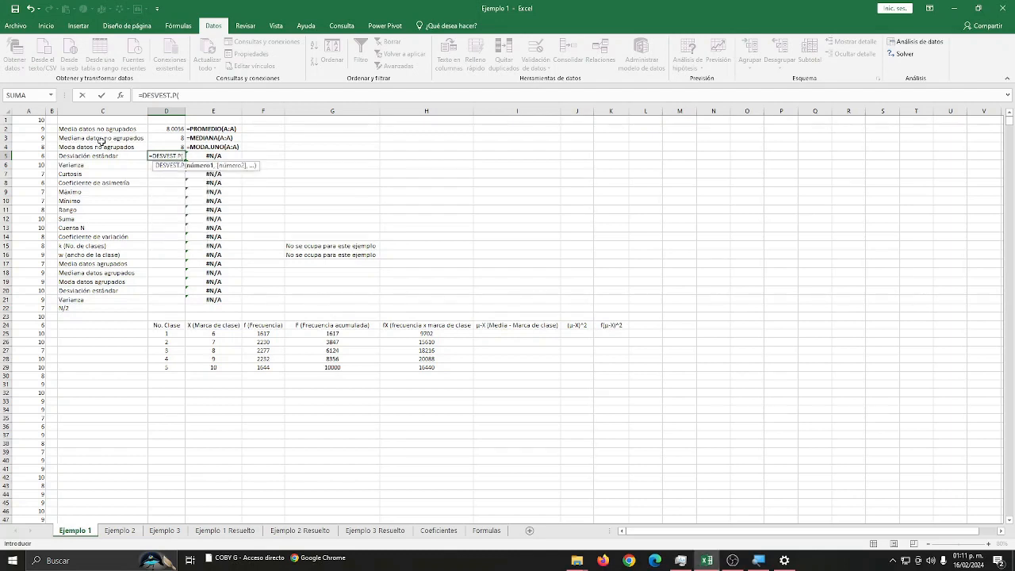
left_click(28, 110)
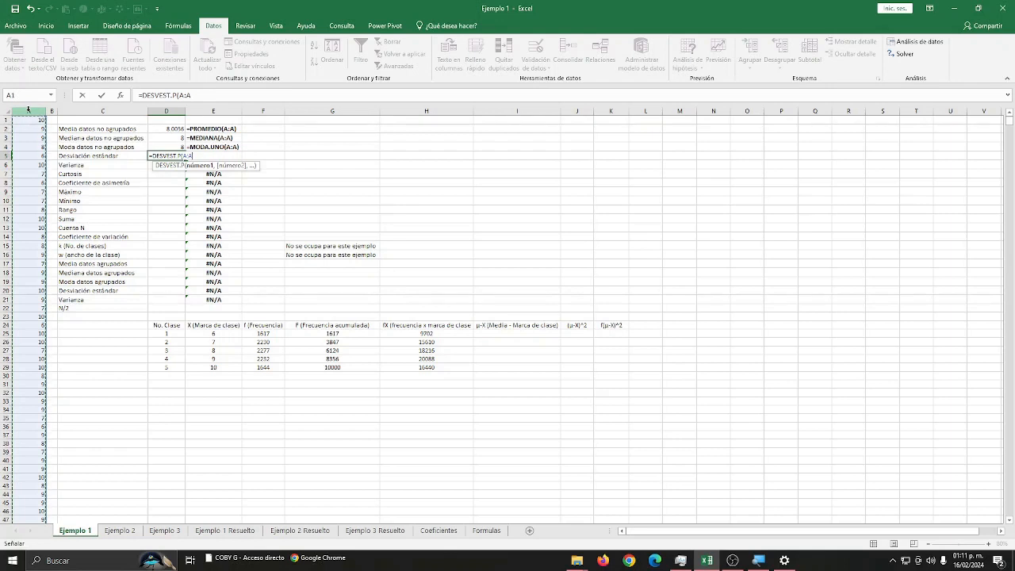
key("Return")
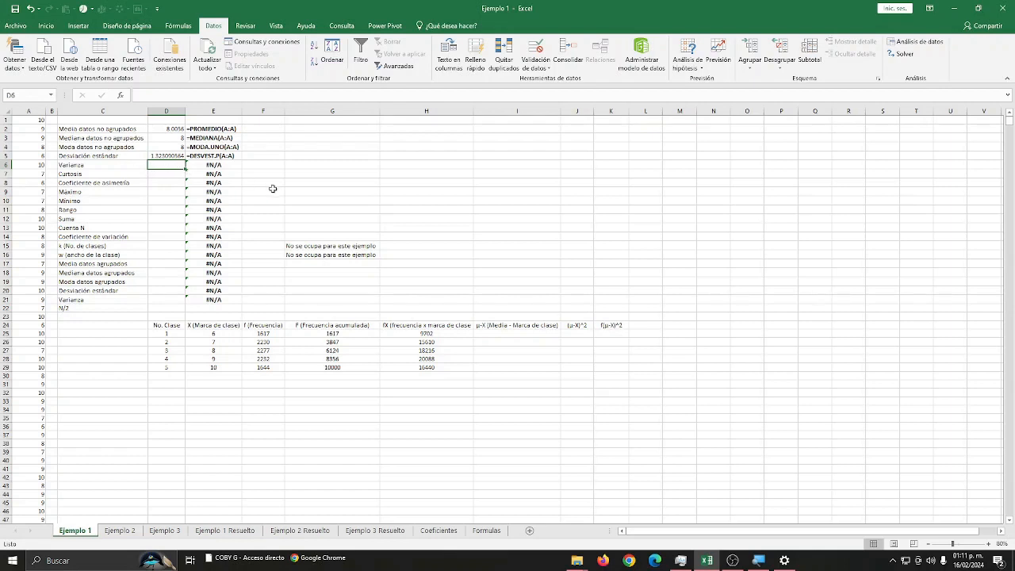
Step: Calculate the population variance of column A in D6 with =VAR.P(A:A)
type("=va")
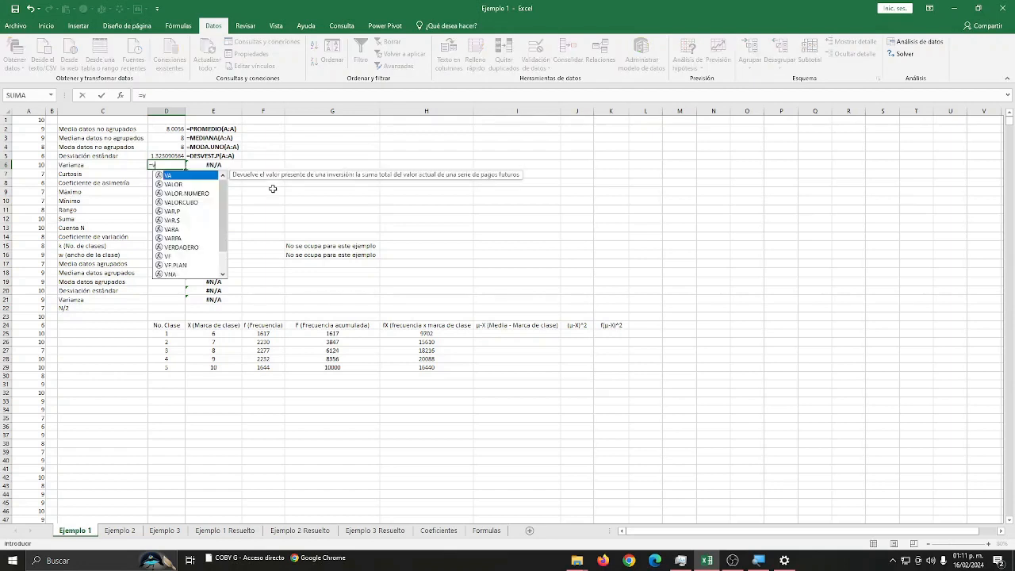
left_click(181, 211)
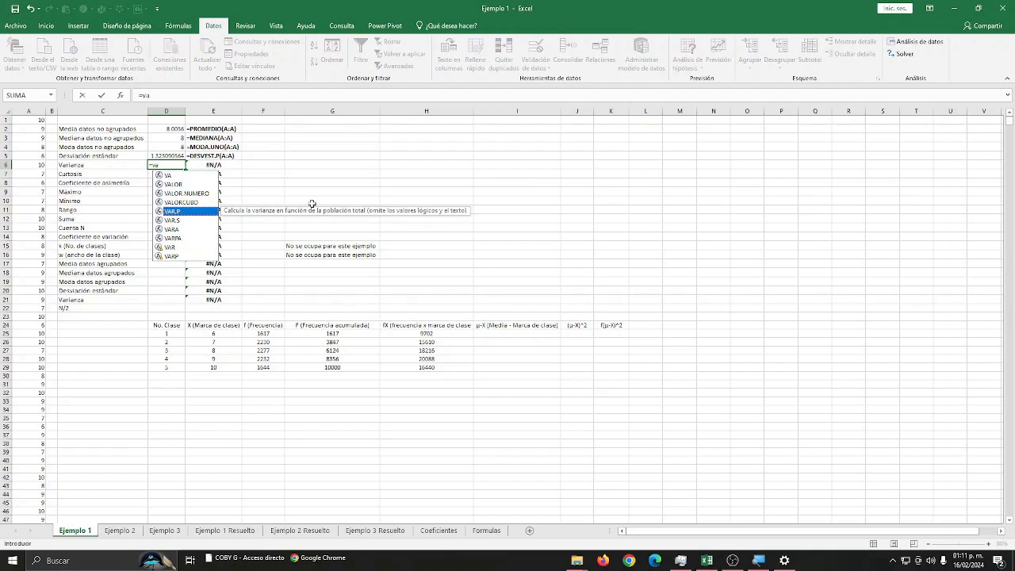
double_click(186, 211)
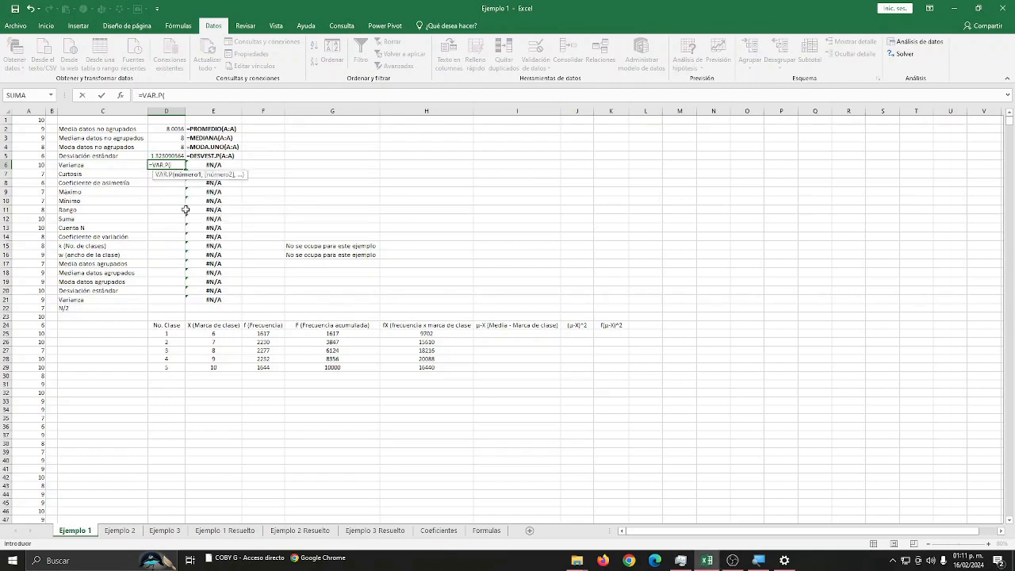
left_click_drag(51, 136, 28, 120)
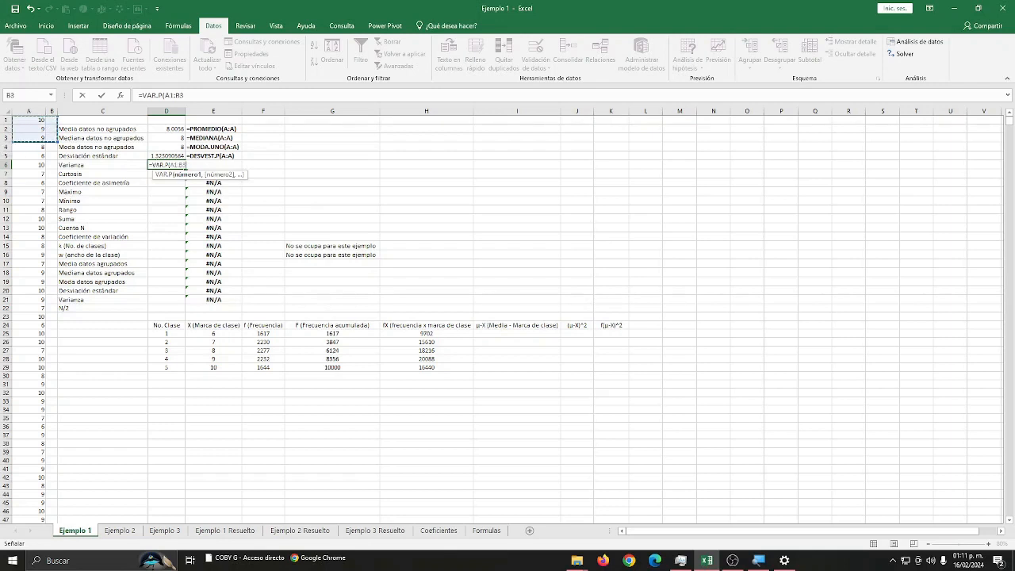
left_click(26, 110)
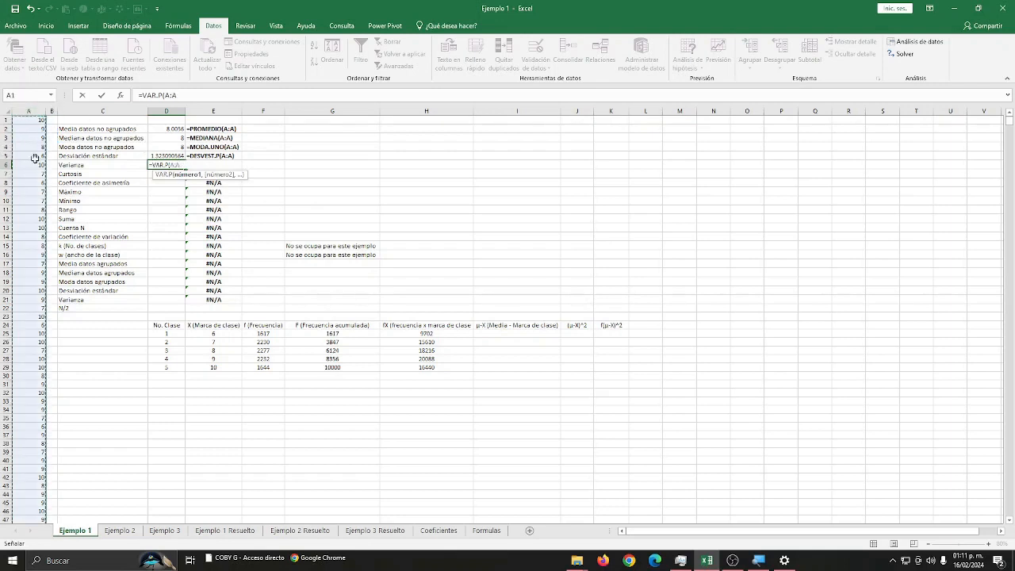
key("Return")
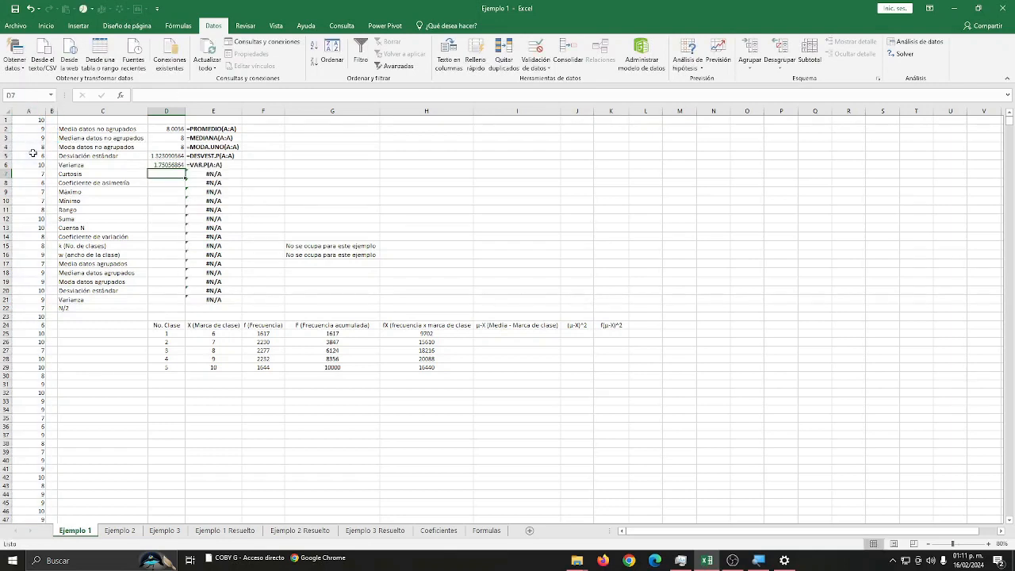
Step: Calculate the kurtosis of column A in D7 with =CURTOSIS(A:A)
type("=cur")
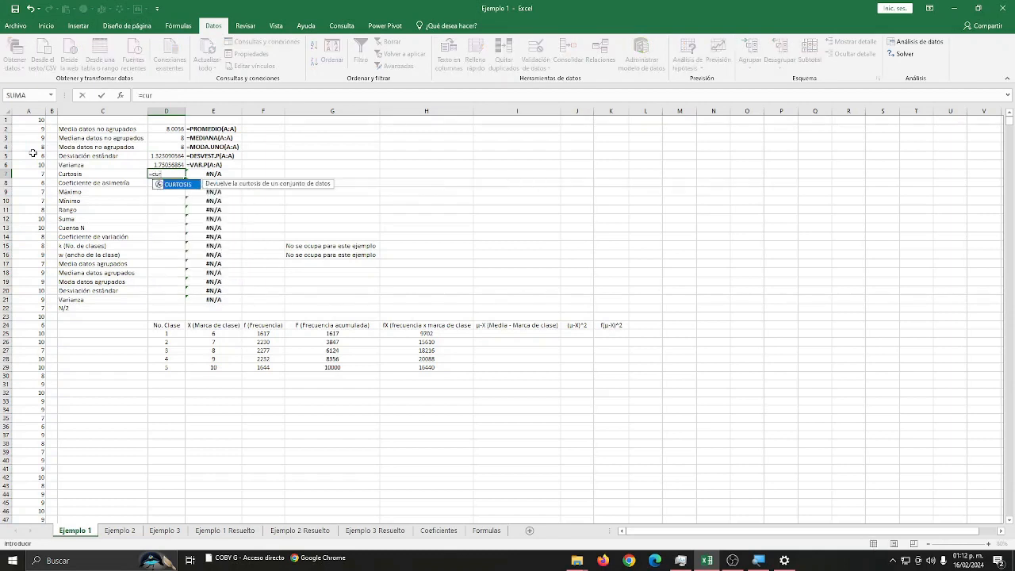
double_click(178, 186)
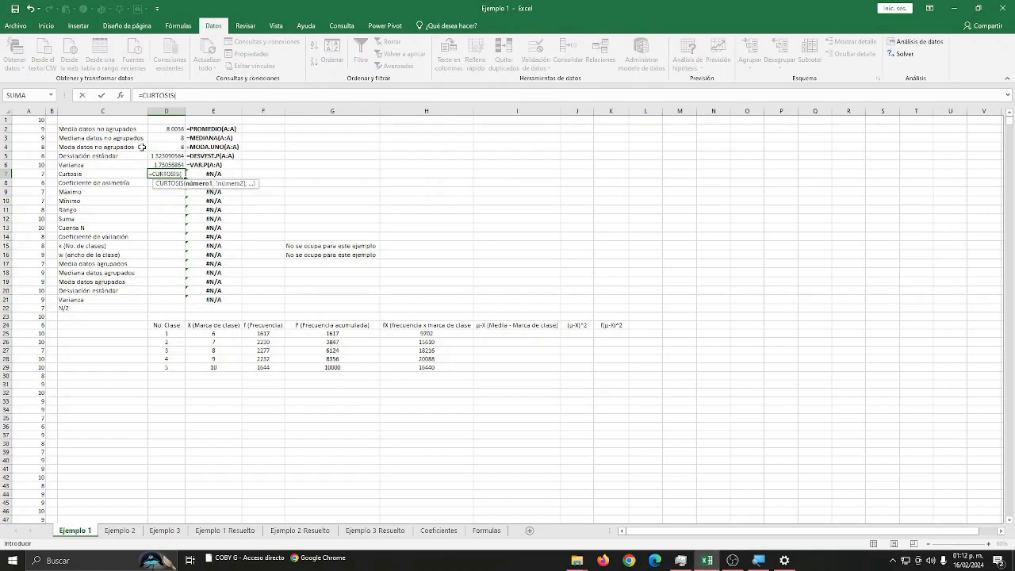
left_click(30, 111)
key("Return")
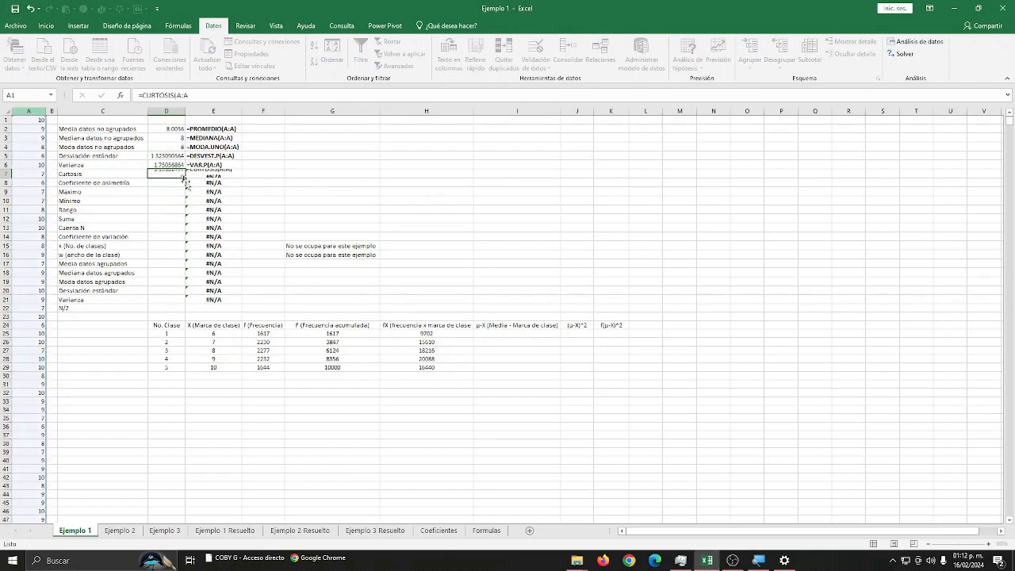
Step: Calculate the population skewness coefficient in D8 with =COEFICIENTE.ASIMETRIA.P(A:A)
type("=")
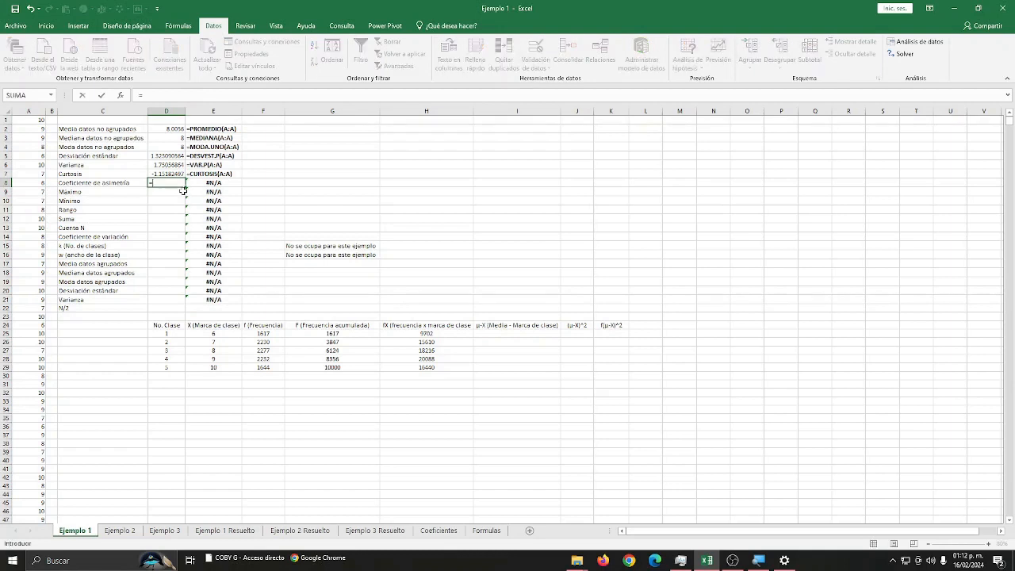
type("co")
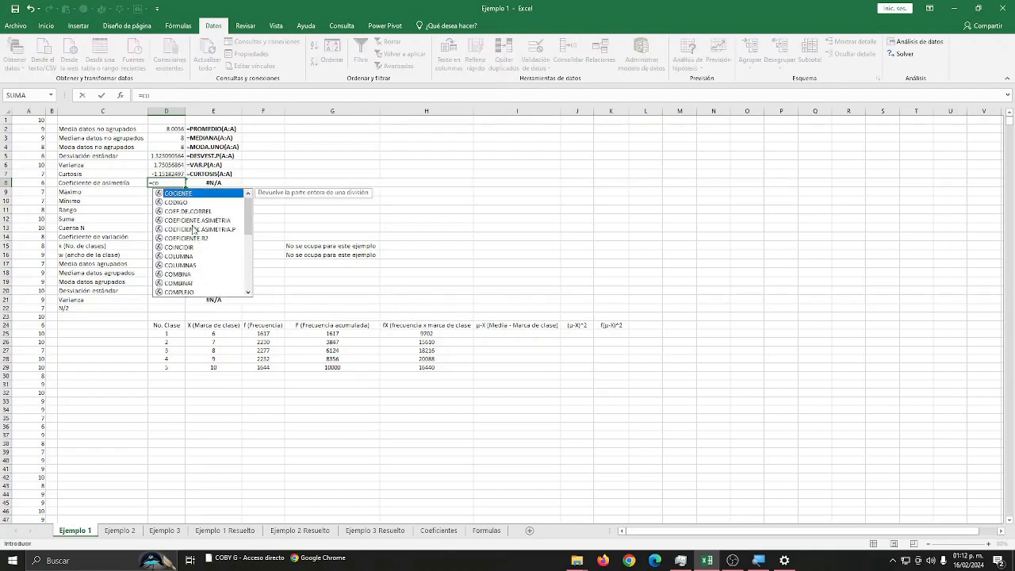
left_click(195, 230)
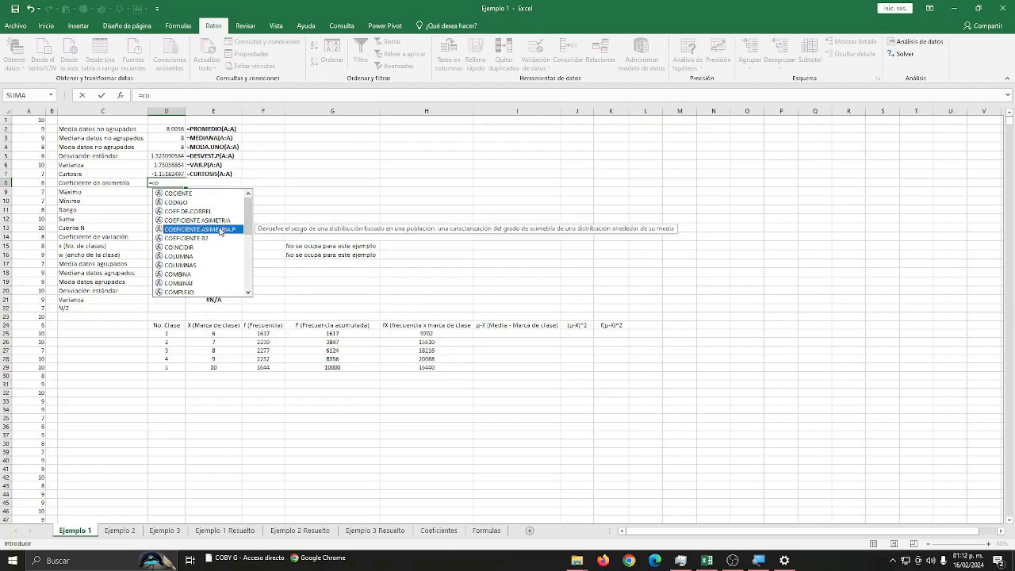
double_click(220, 230)
left_click(24, 111)
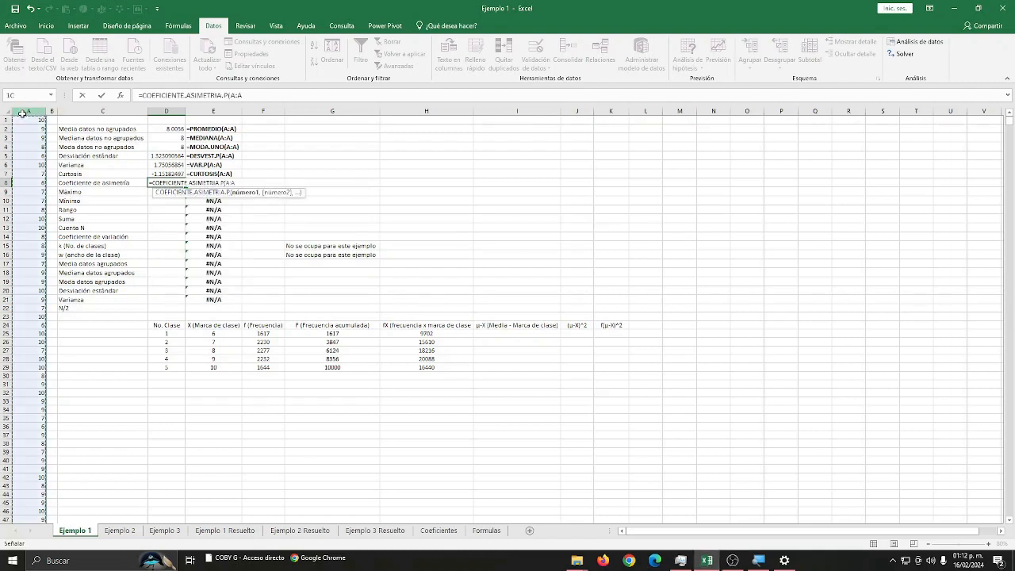
key("Return")
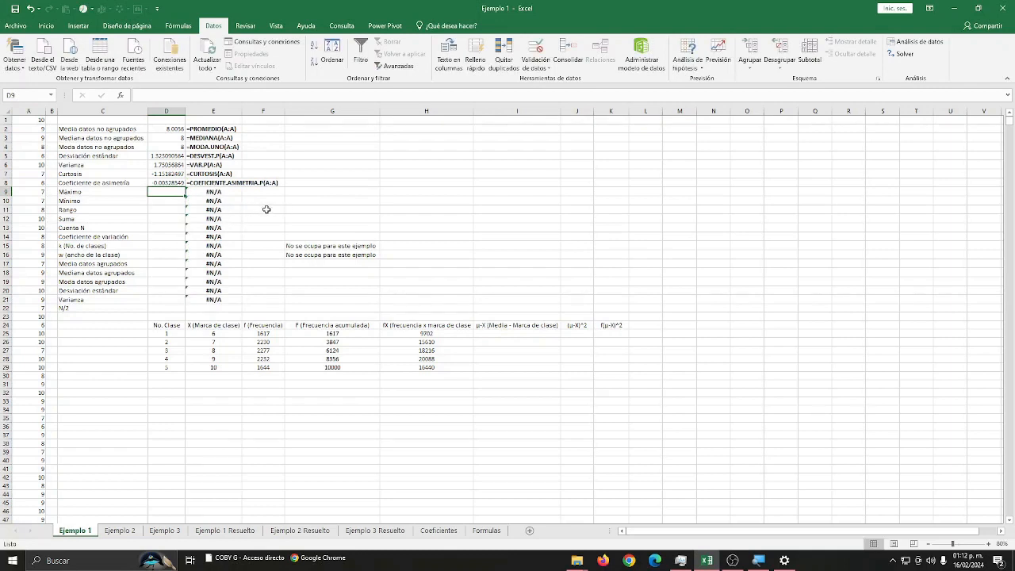
Step: Calculate the maximum of column A in D9 with =MAX(A:A)
type("=max")
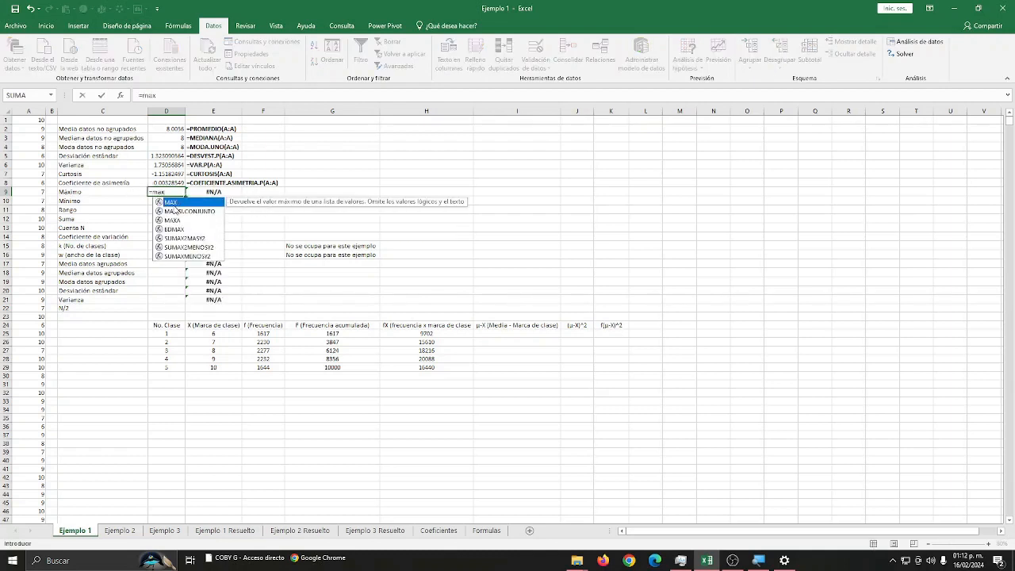
double_click(168, 204)
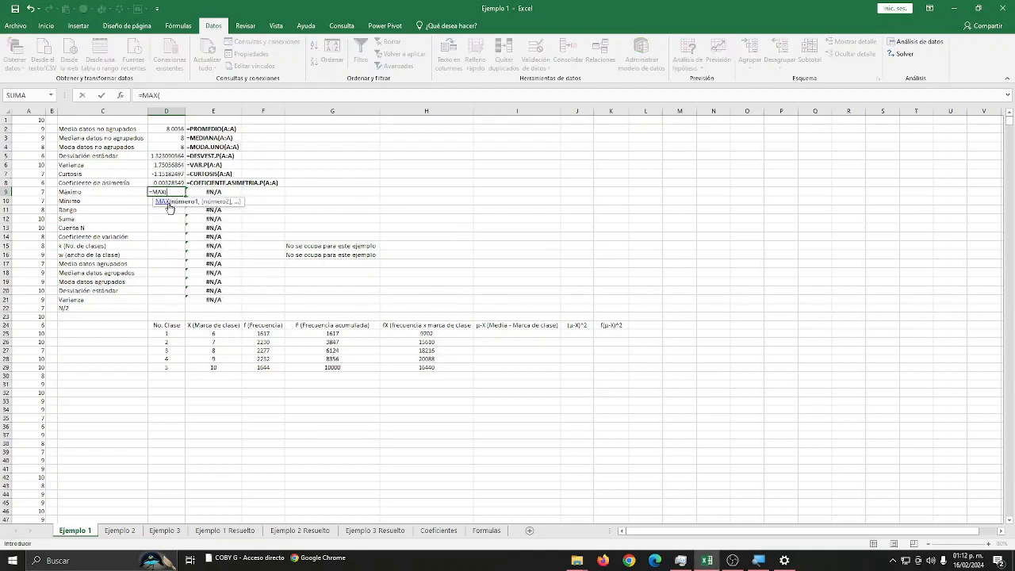
left_click(32, 111)
key("Return")
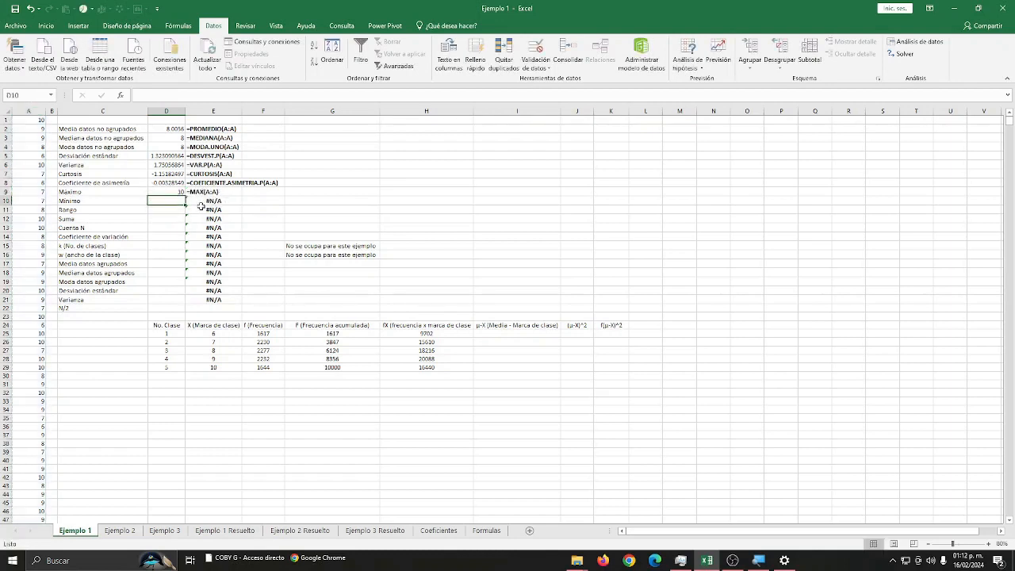
Step: Calculate the minimum of column A in D10 with =MIN(A:A)
type("=min")
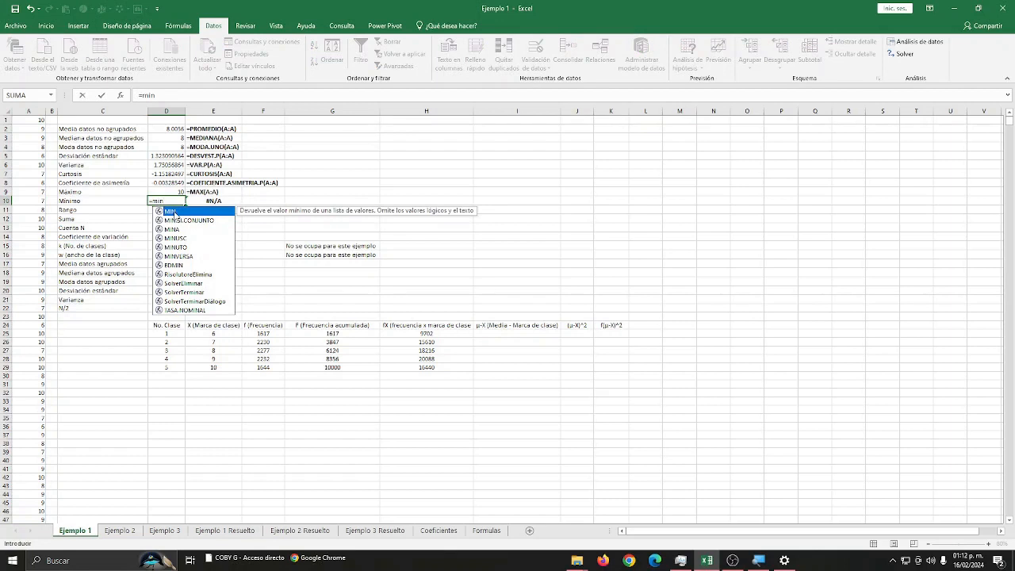
double_click(176, 213)
left_click(30, 110)
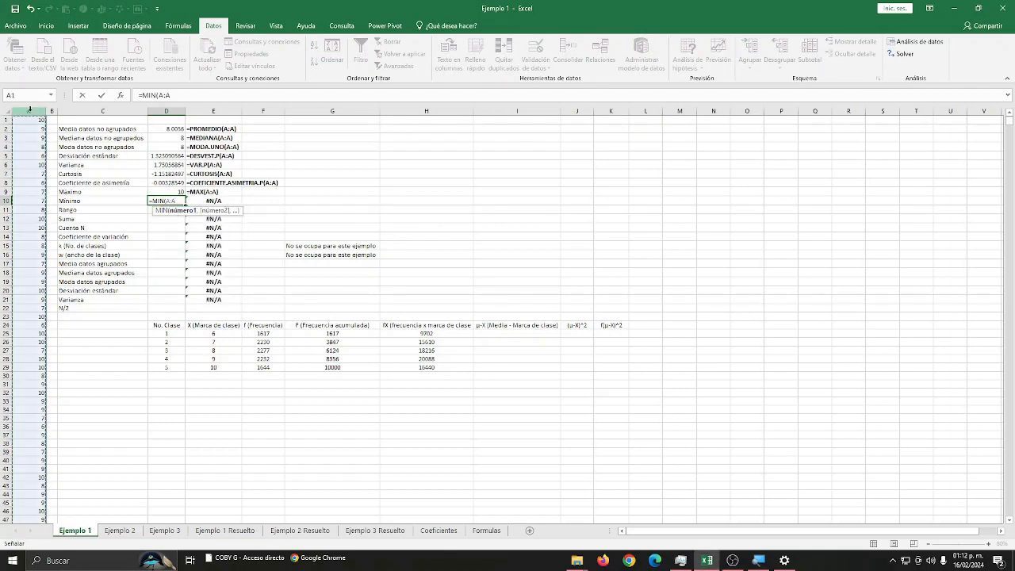
key("Return")
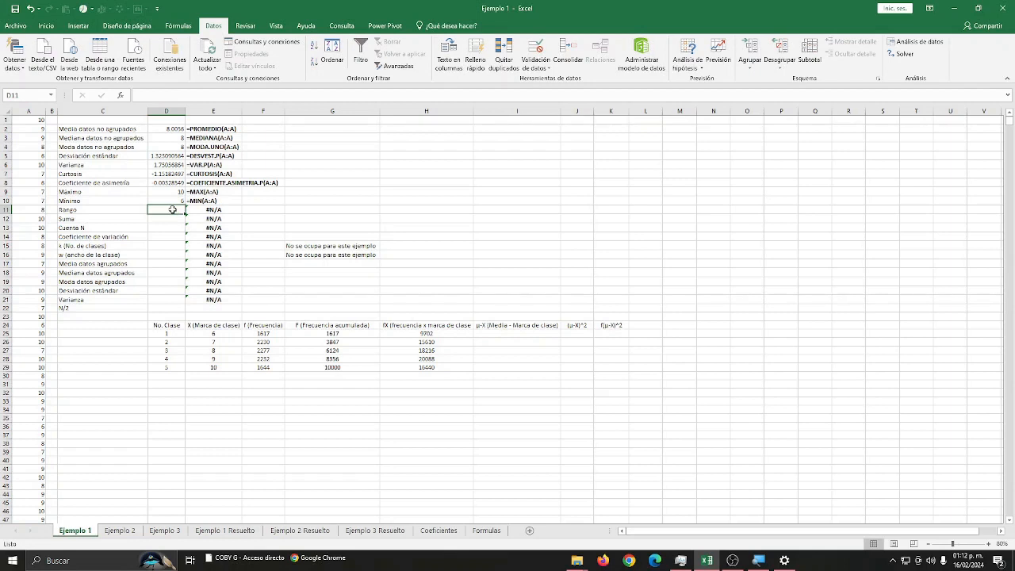
Step: Calculate the range in D11 by subtracting the minimum from the maximum with =D9-D10
type("=")
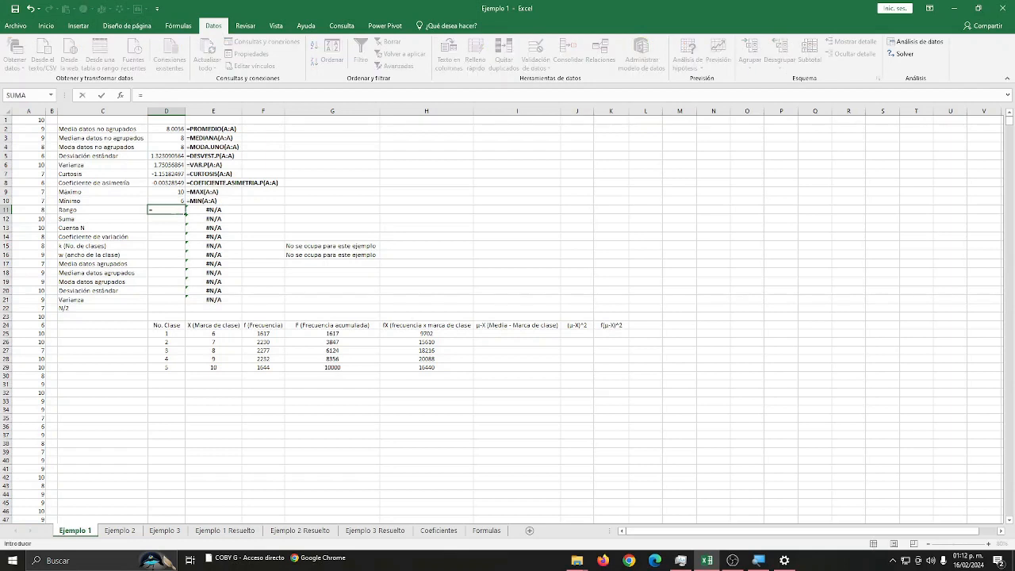
left_click(170, 192)
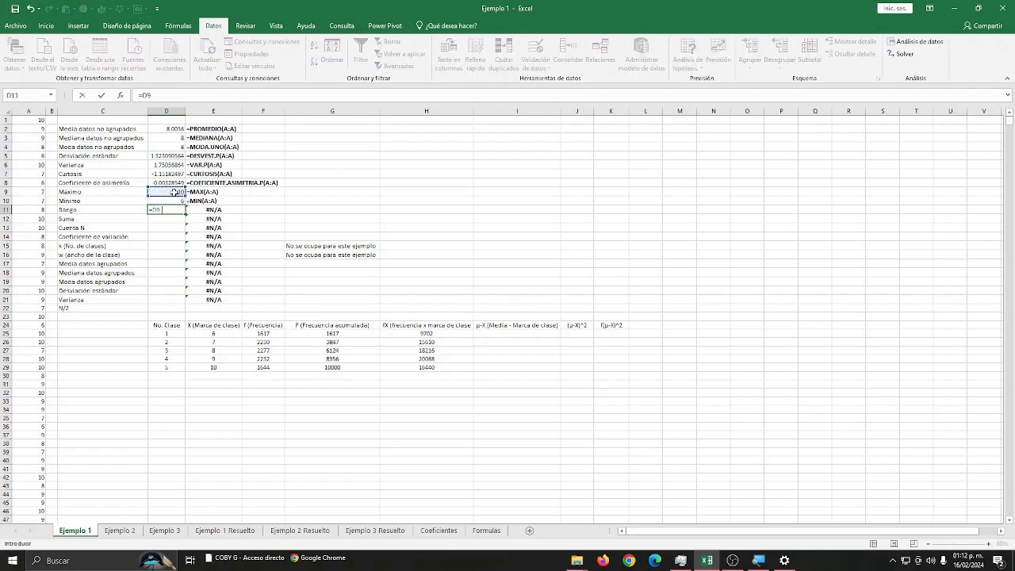
type("-")
left_click(170, 201)
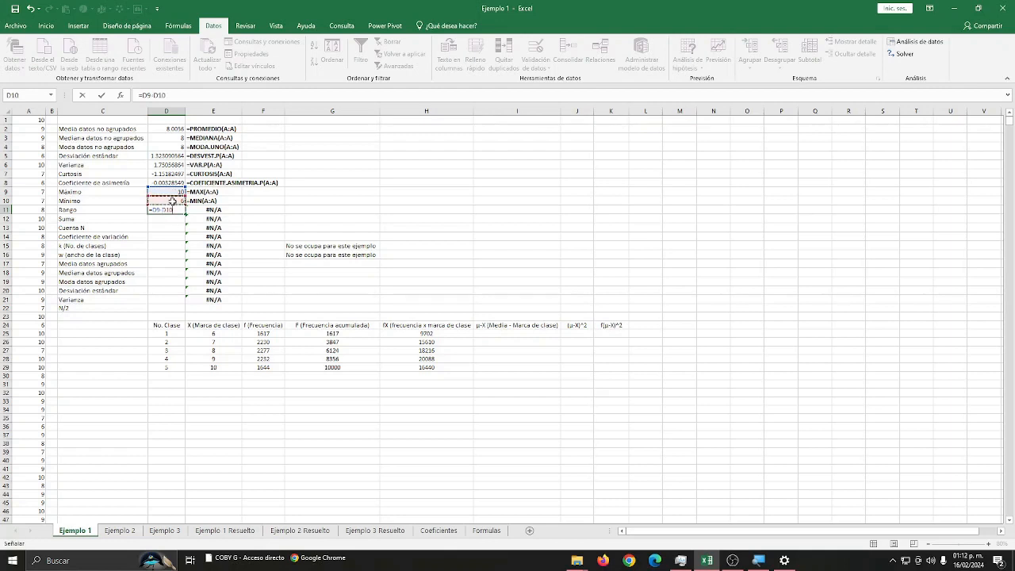
key("Return")
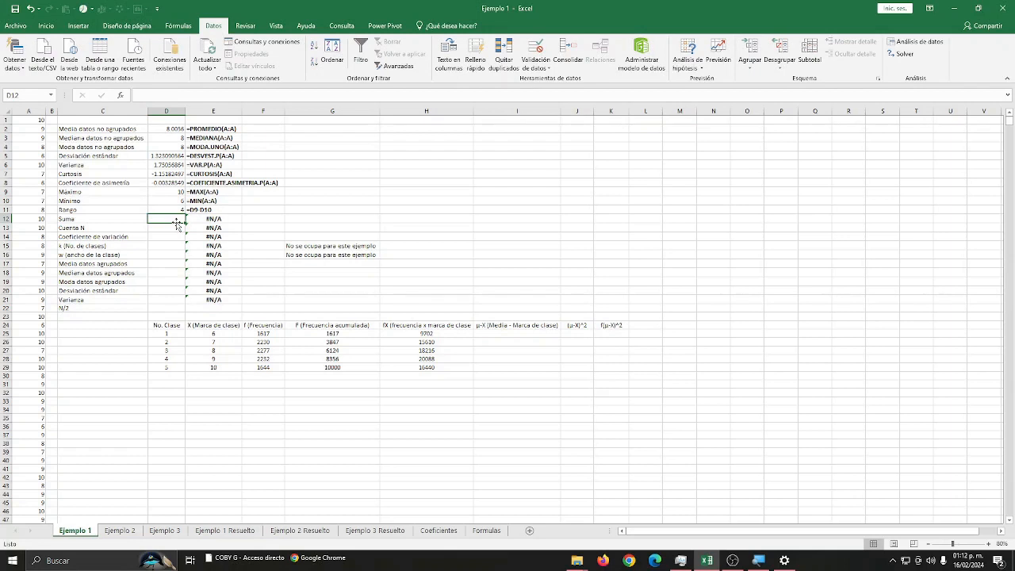
Step: Calculate the sum of column A in D12 with =SUMA(A:A)
type("=")
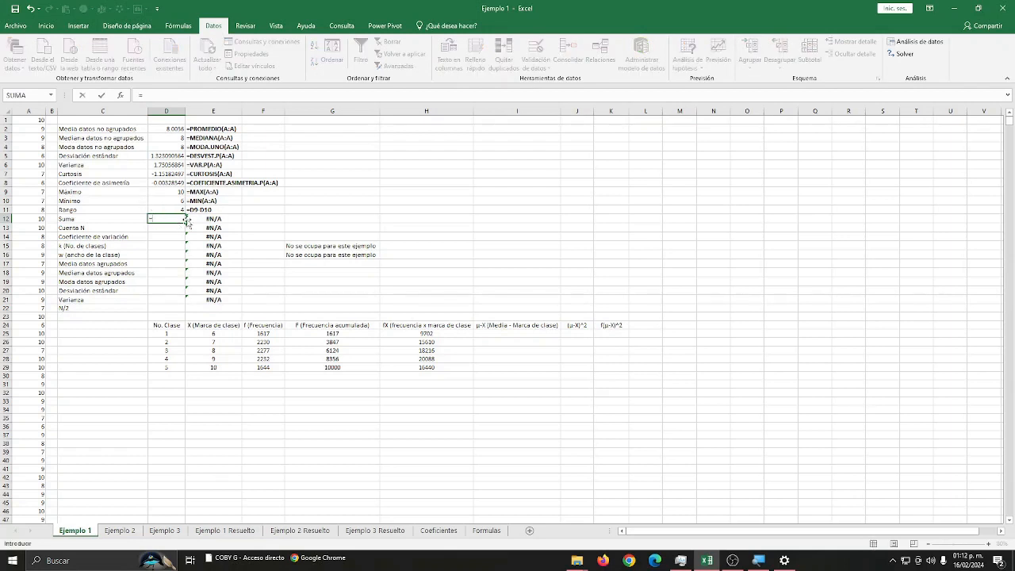
type("sumar")
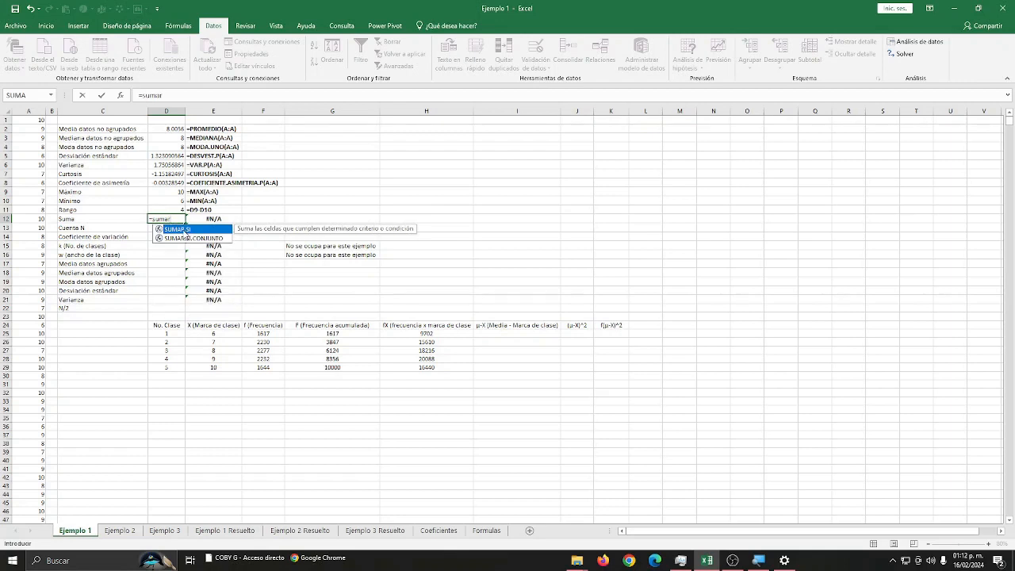
key("BackSpace")
left_click(163, 219)
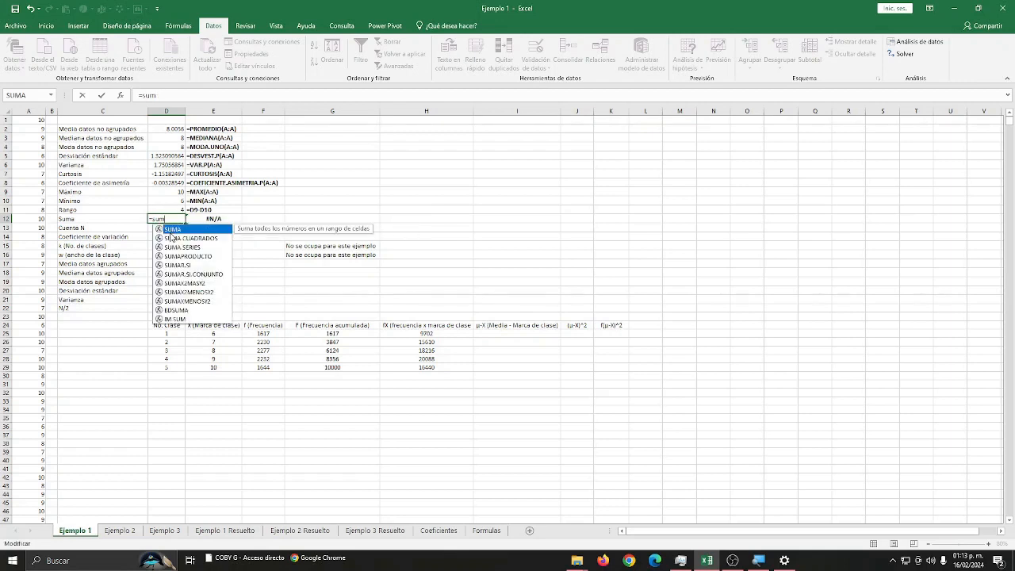
key("Tab")
left_click(38, 112)
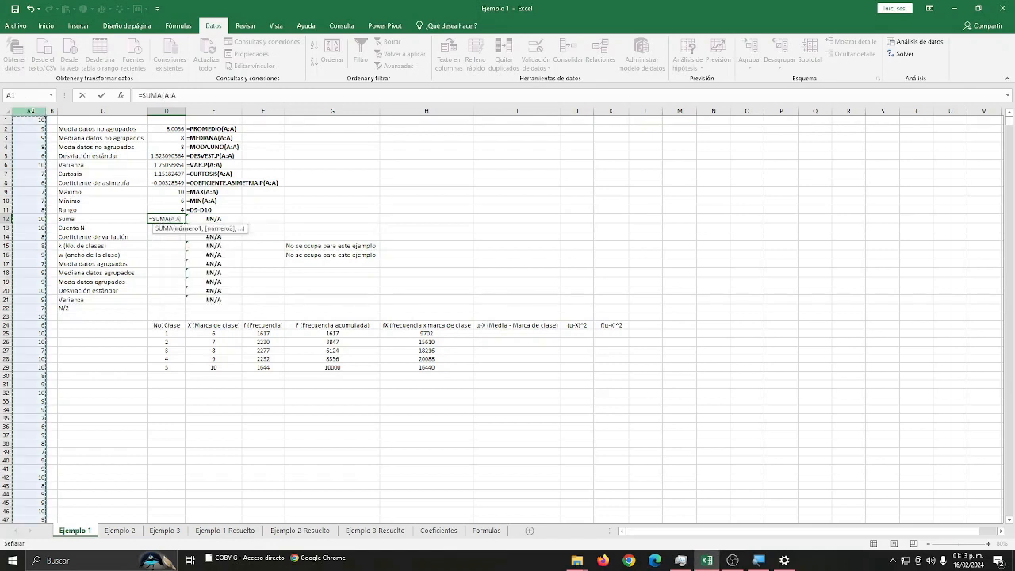
key("Return")
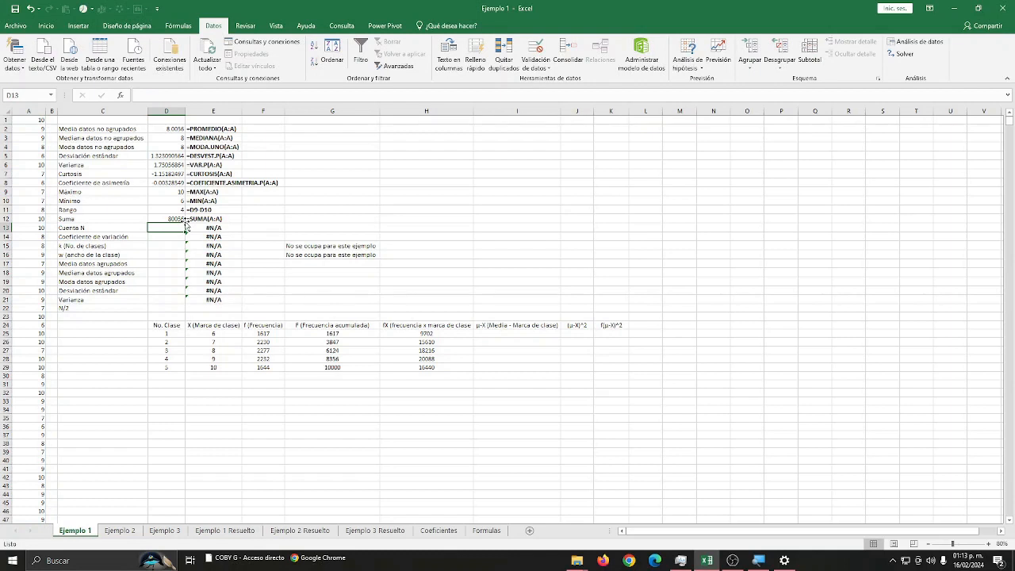
Step: Count the numeric values of column A in D13 with =CONTAR(A:A)
type("=con")
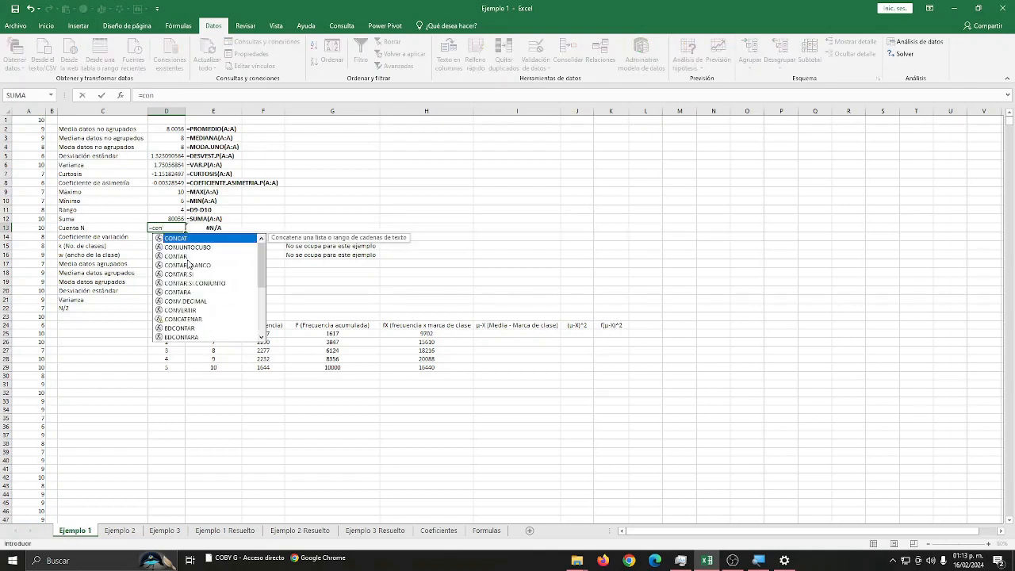
left_click(186, 259)
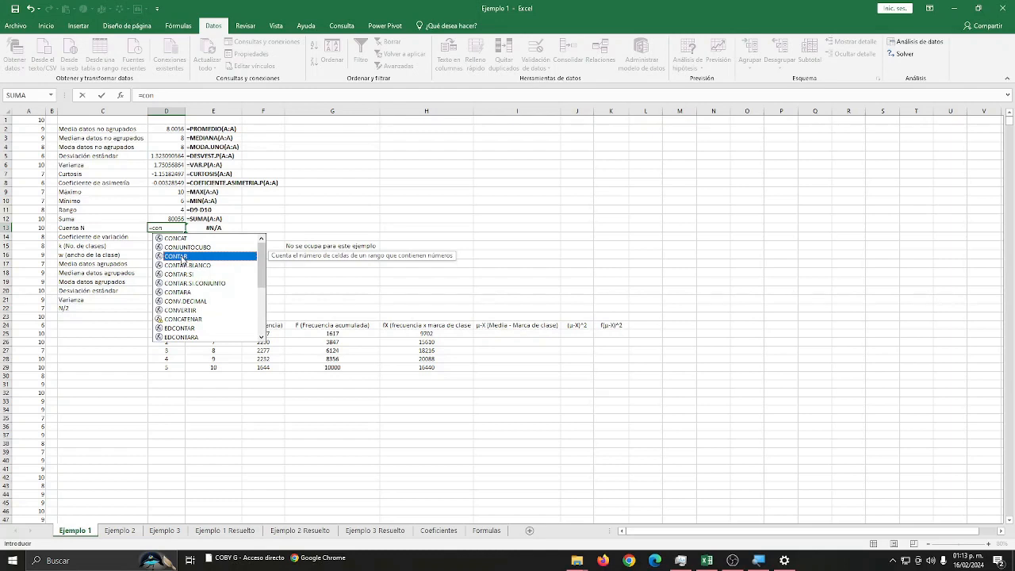
double_click(182, 256)
left_click(24, 108)
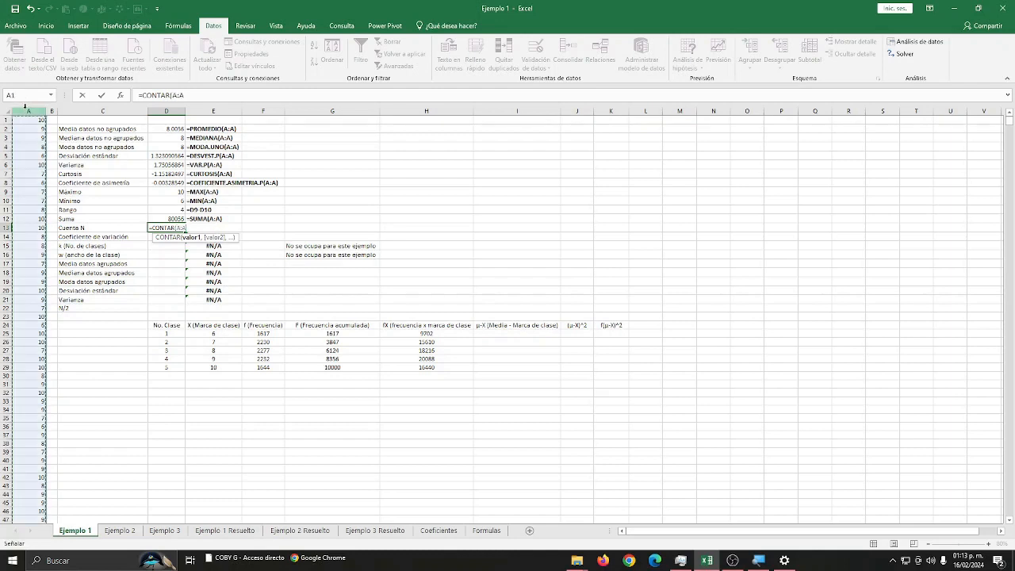
key("Return")
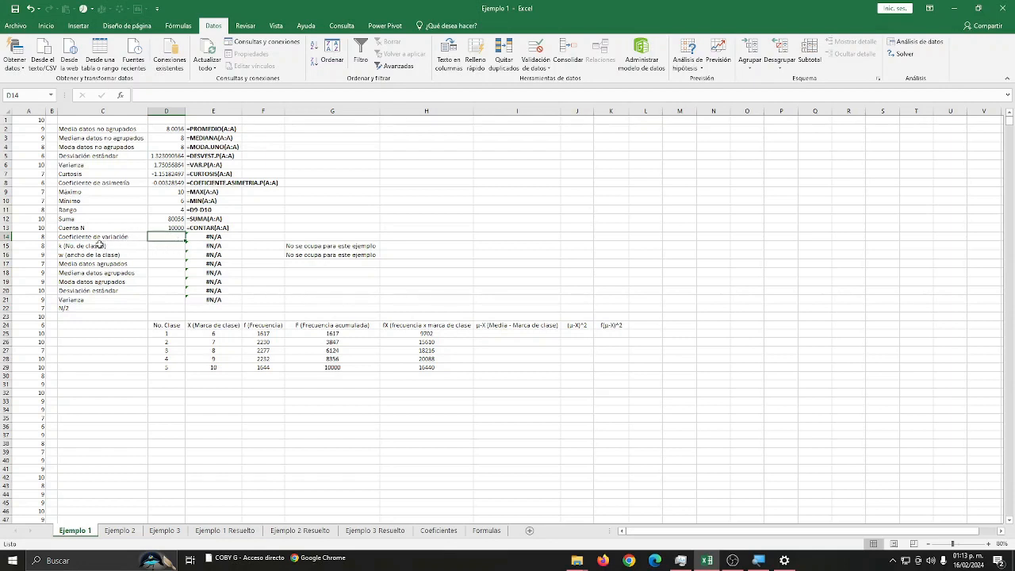
Step: Consult the coefficient of variation formula on the Formulas sheet and calculate it in D14 on Ejemplo 1 with =D5/D2
left_click(158, 245)
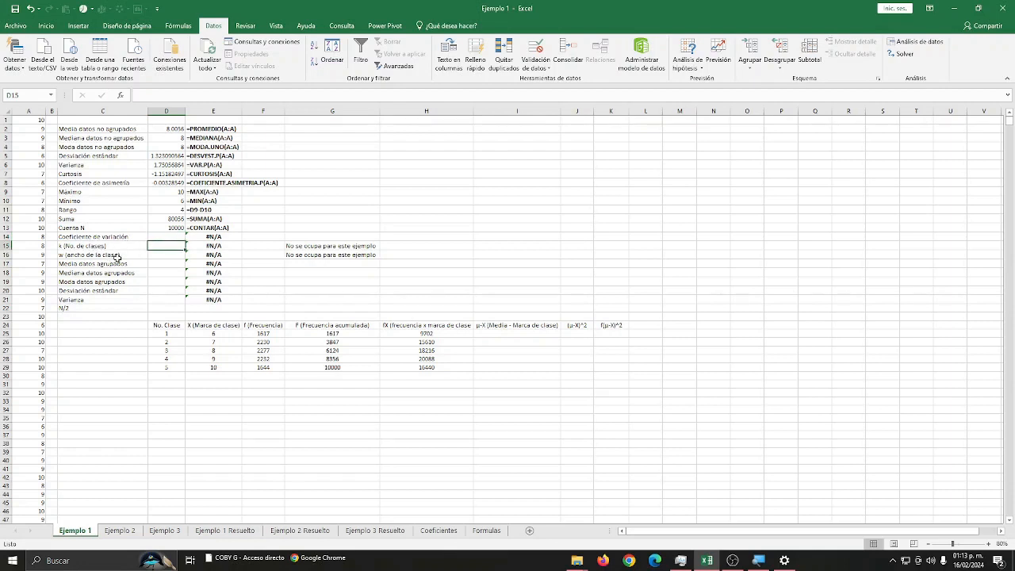
left_click(117, 256)
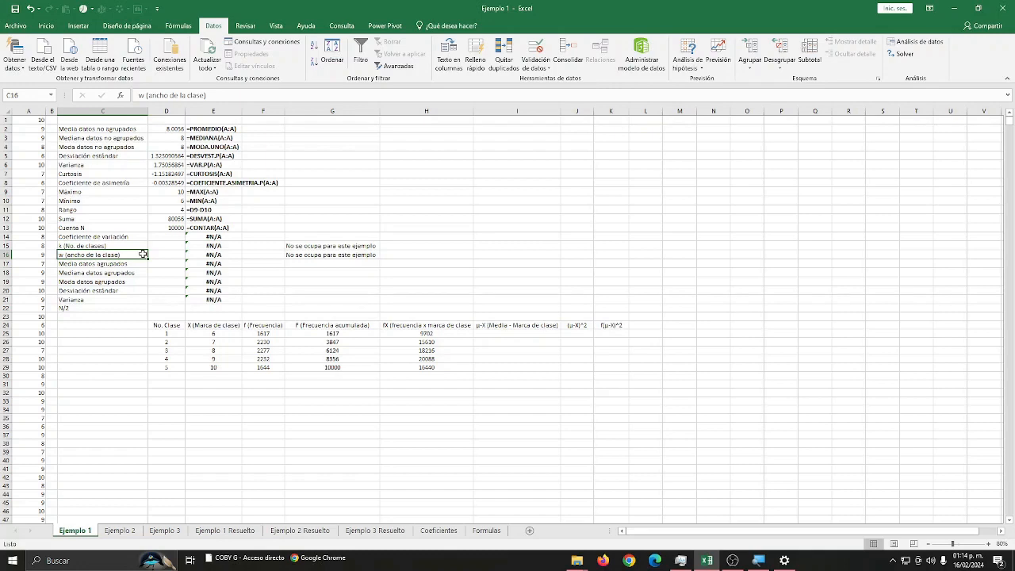
left_click(487, 531)
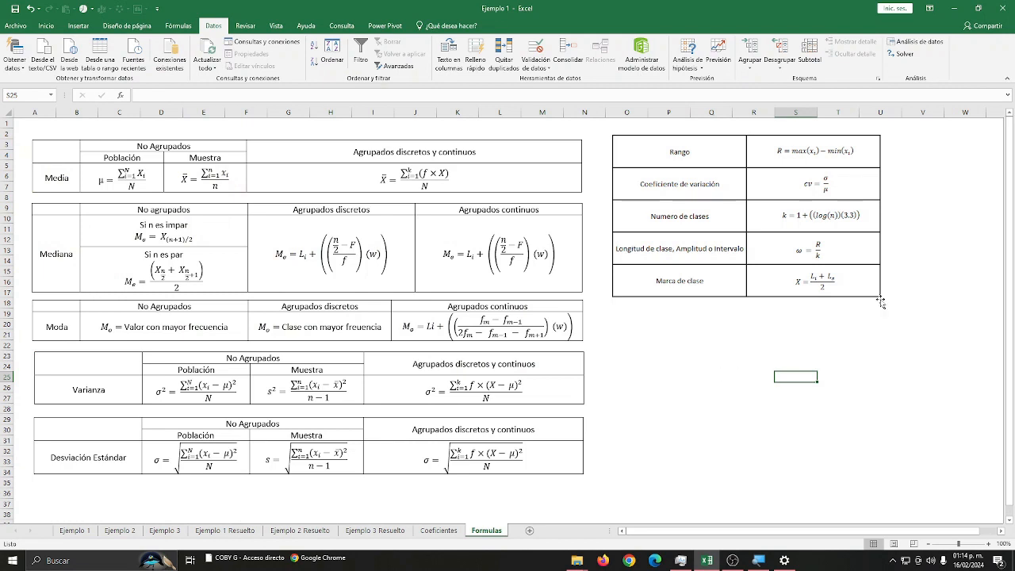
left_click(842, 250)
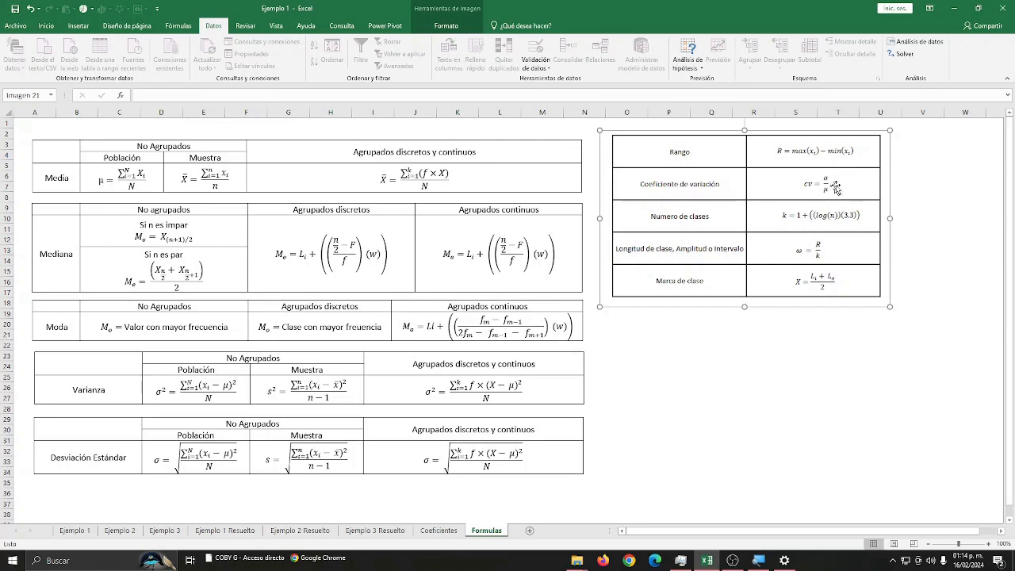
left_click(76, 530)
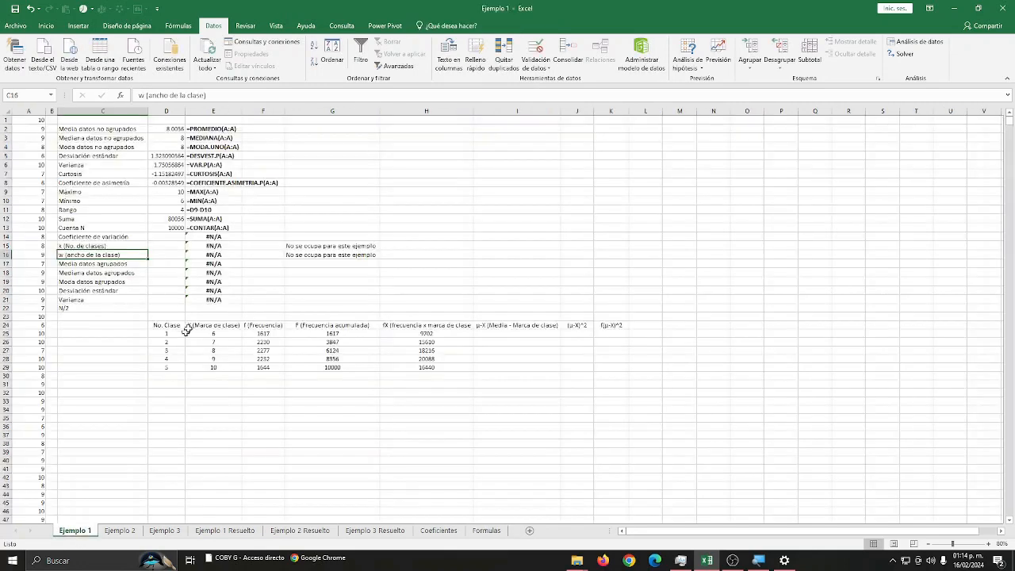
left_click(161, 237)
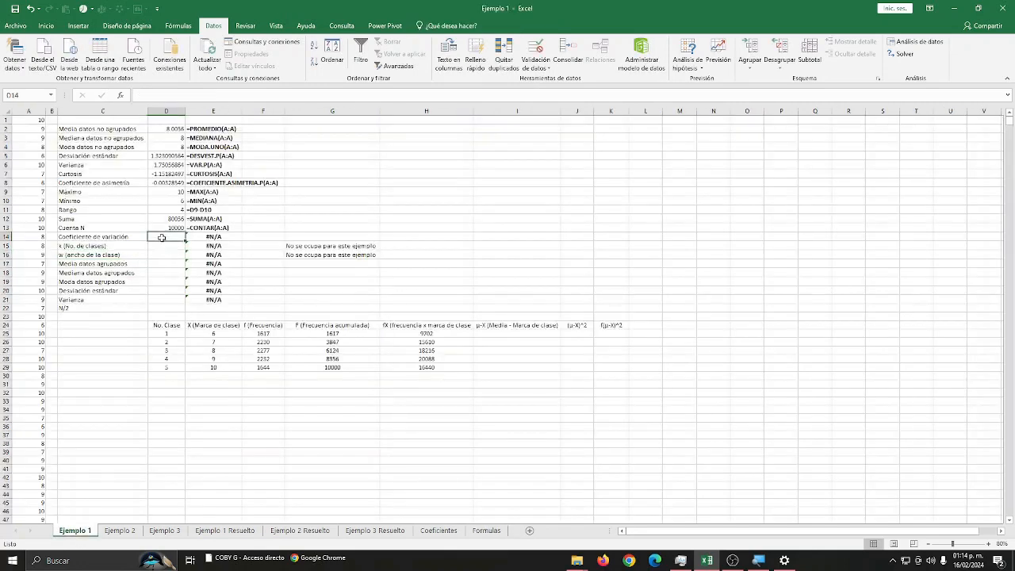
type("=")
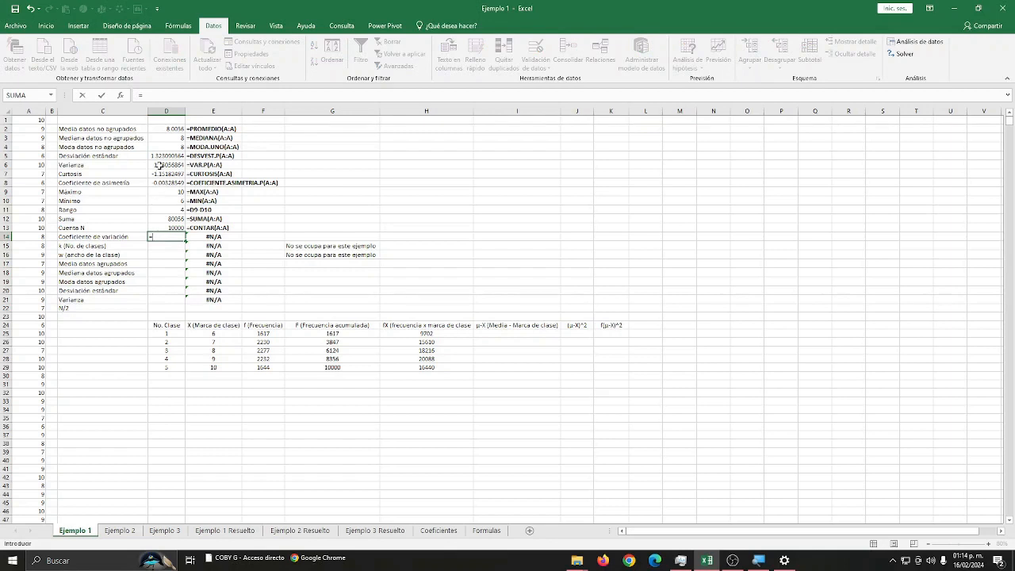
left_click(163, 155)
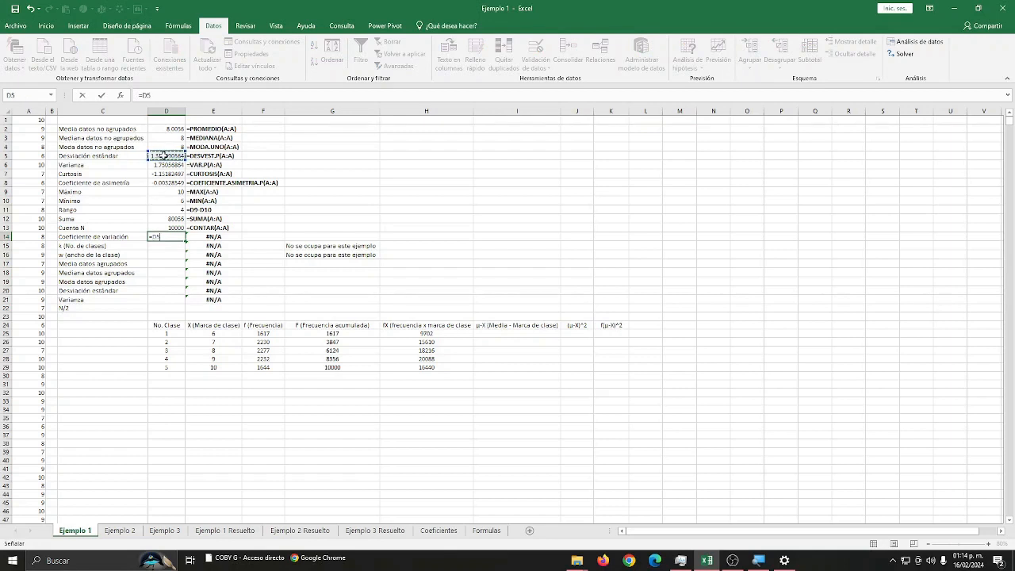
type("/")
left_click(175, 129)
key("Return")
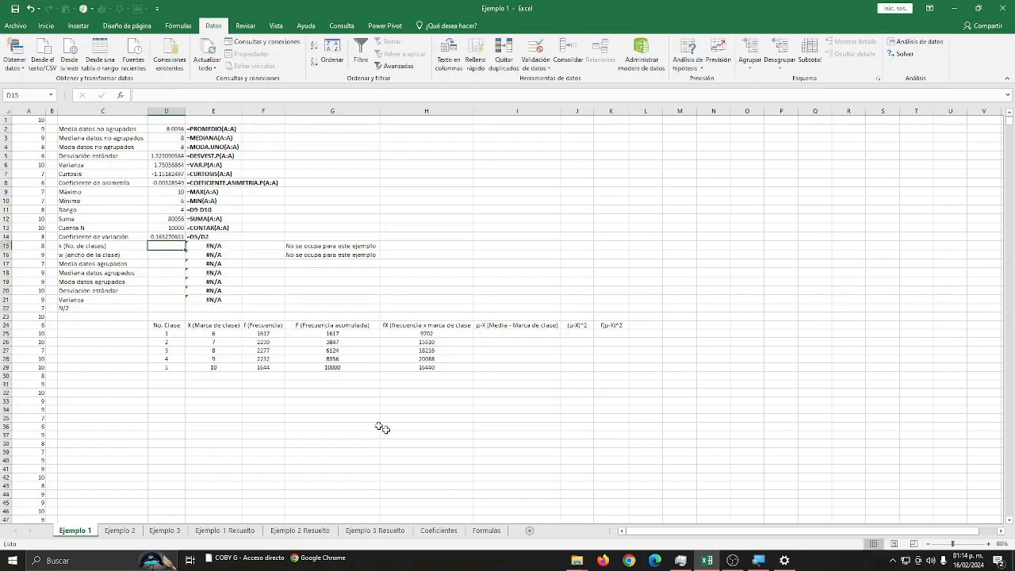
Step: Consult the number of classes formula on the Formulas sheet and calculate k in D15 on Ejemplo 1 with =1+(LOG10(D13)*3.3)
left_click(486, 530)
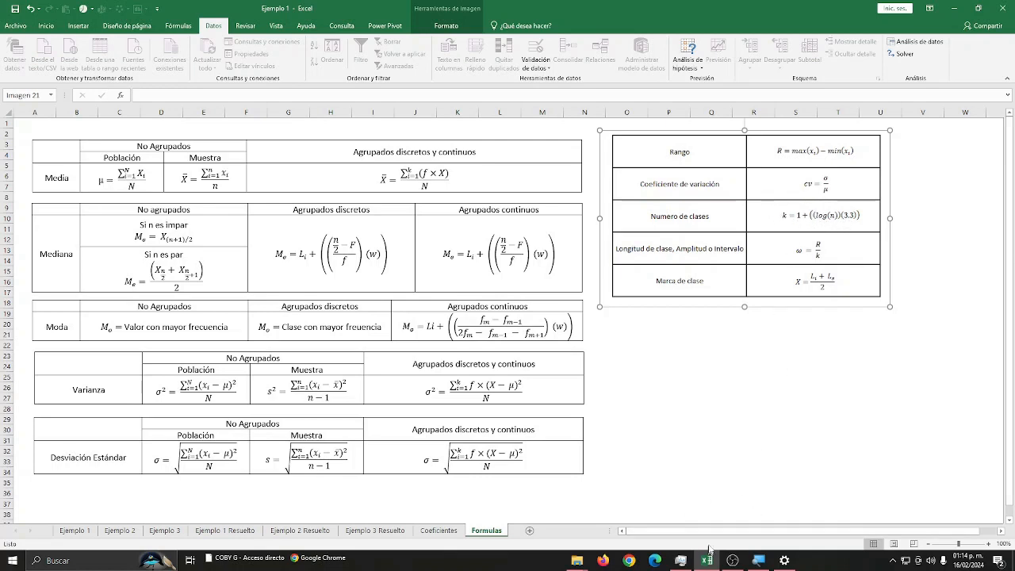
left_click(76, 531)
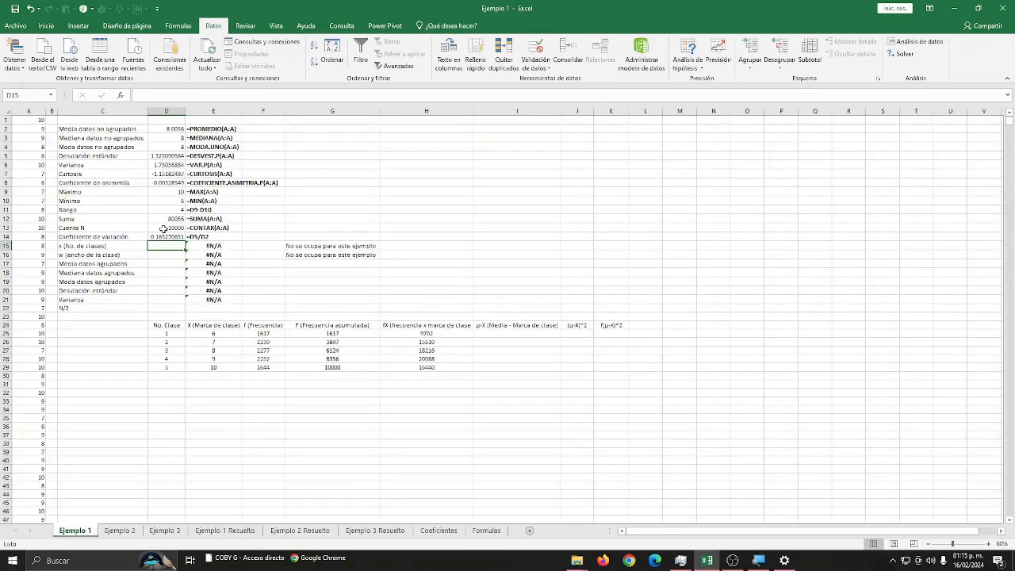
left_click(165, 227)
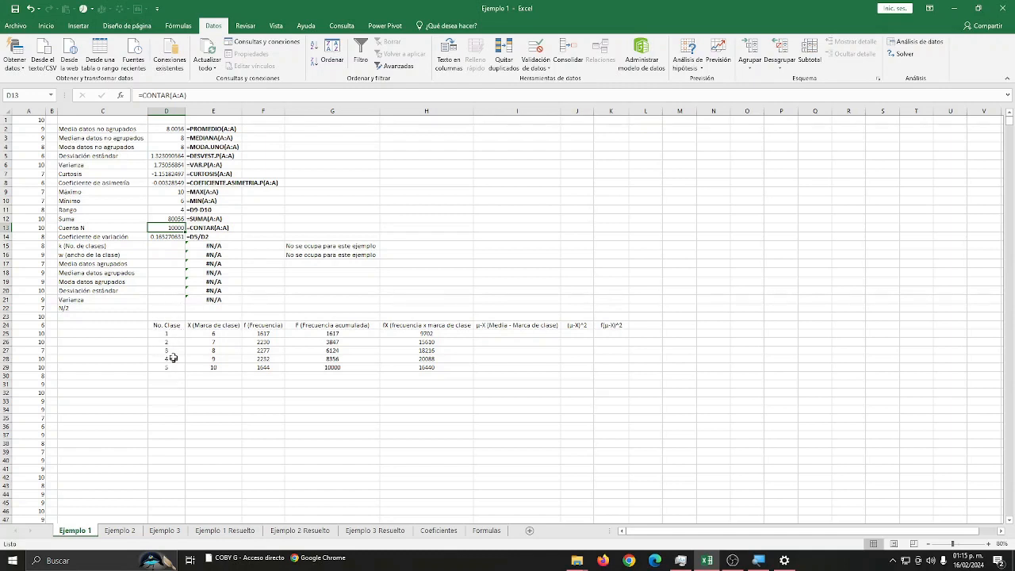
left_click(166, 246)
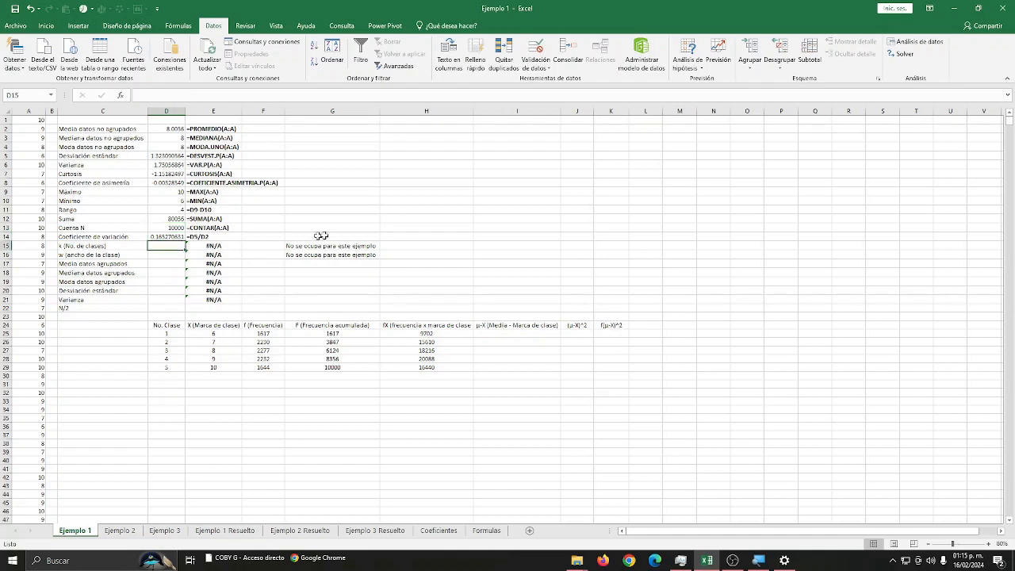
type("=1+")
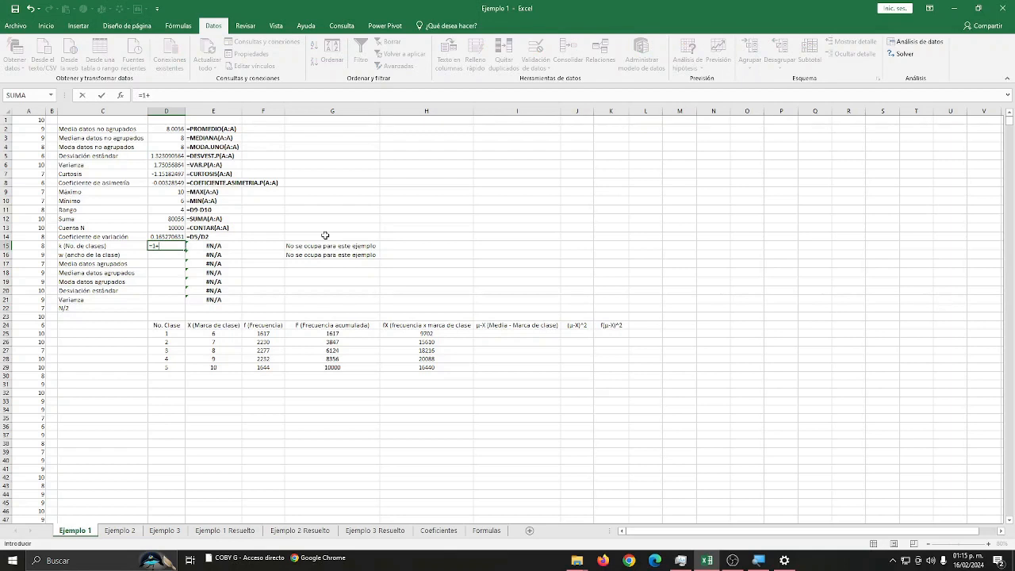
type("(lo")
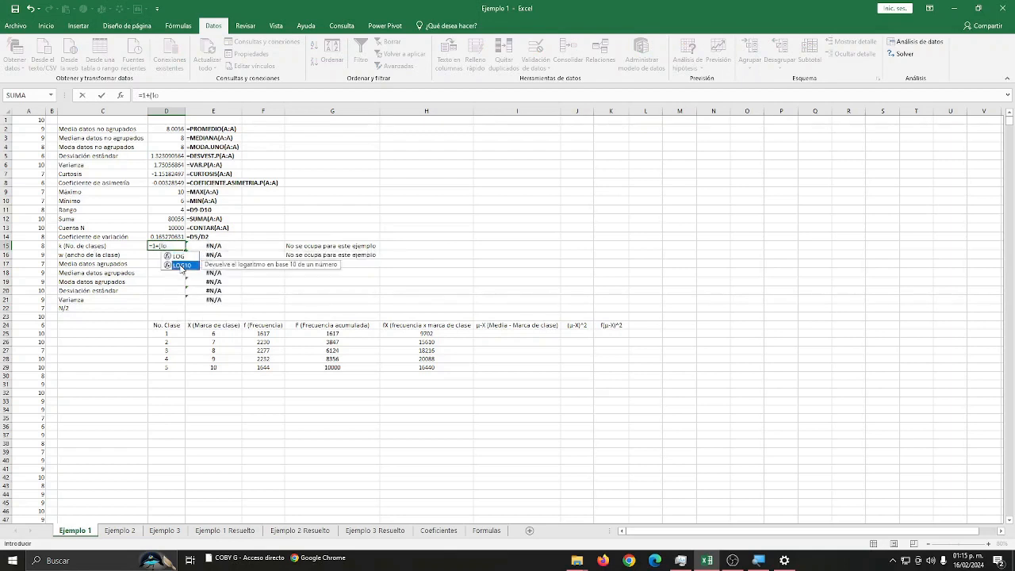
double_click(182, 265)
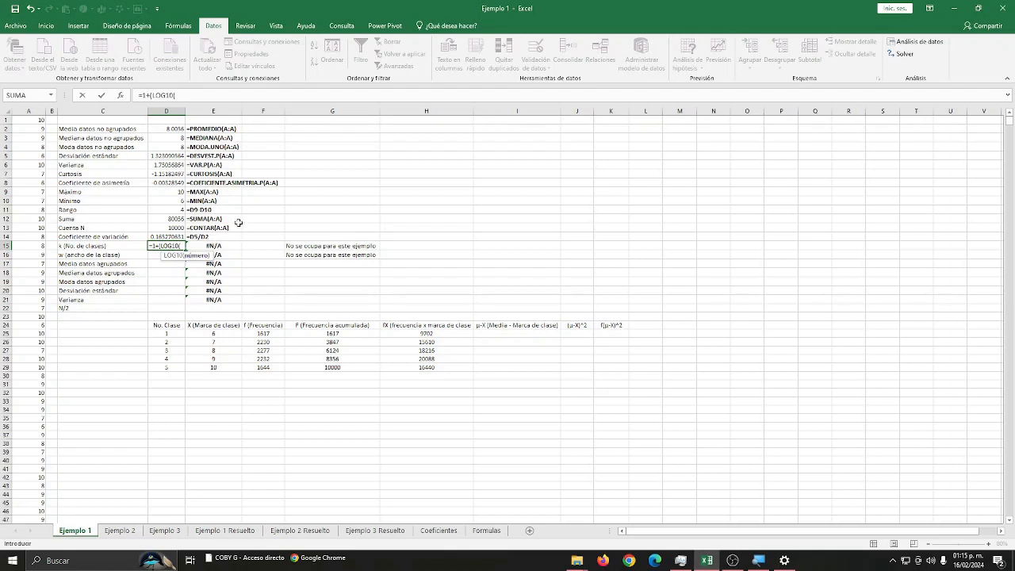
left_click(171, 228)
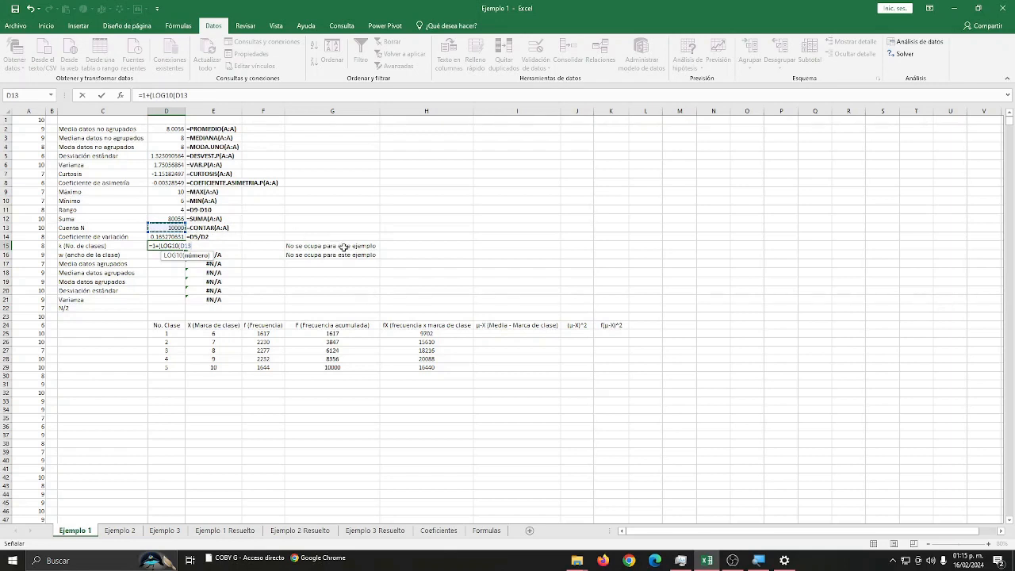
type(")*3.3")
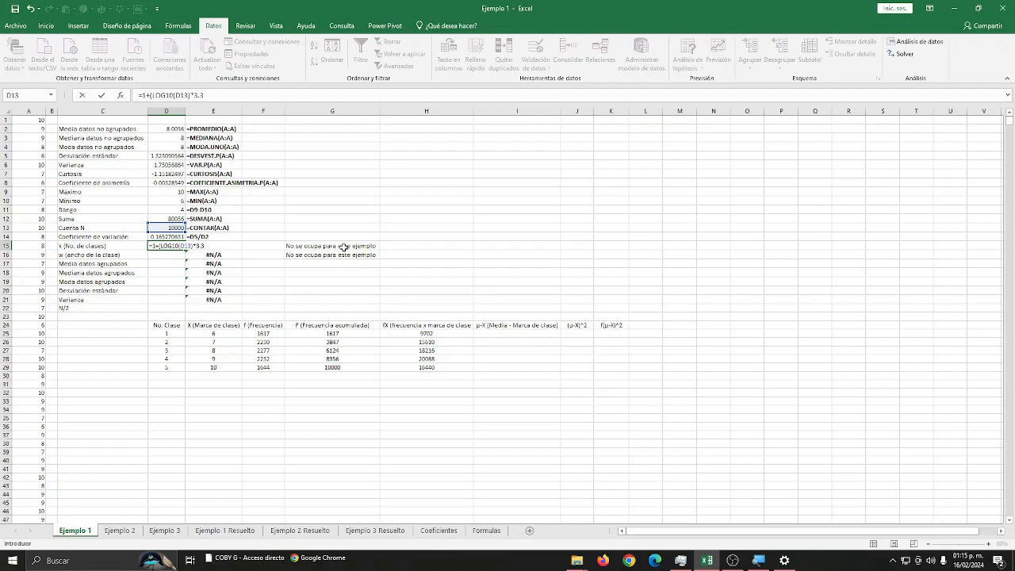
key("Return")
key("Return")
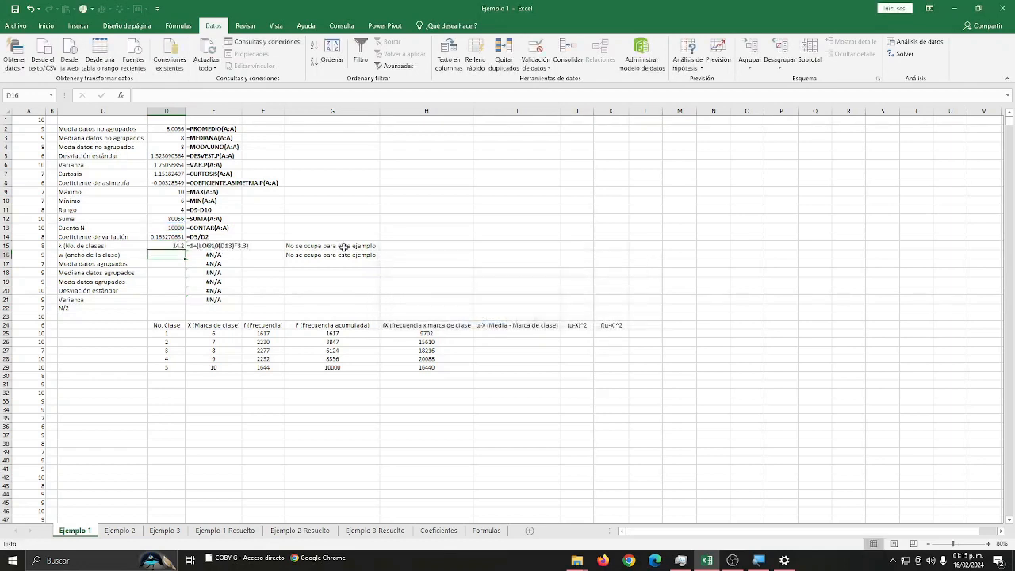
Step: Compare the number of classes in D15 with the class marks and frequency table, and review the note in G15
left_click(172, 247)
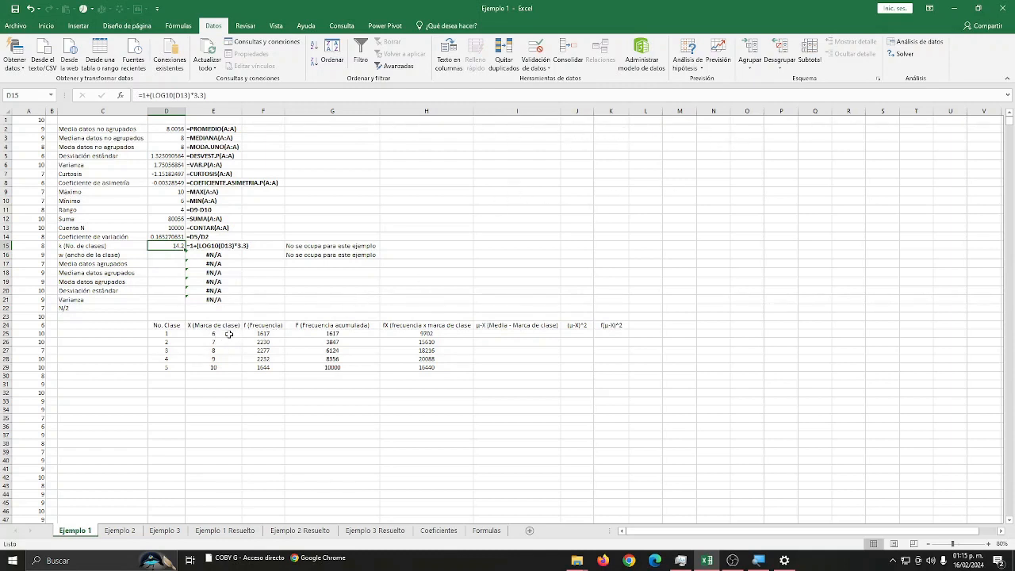
left_click_drag(229, 334, 231, 368)
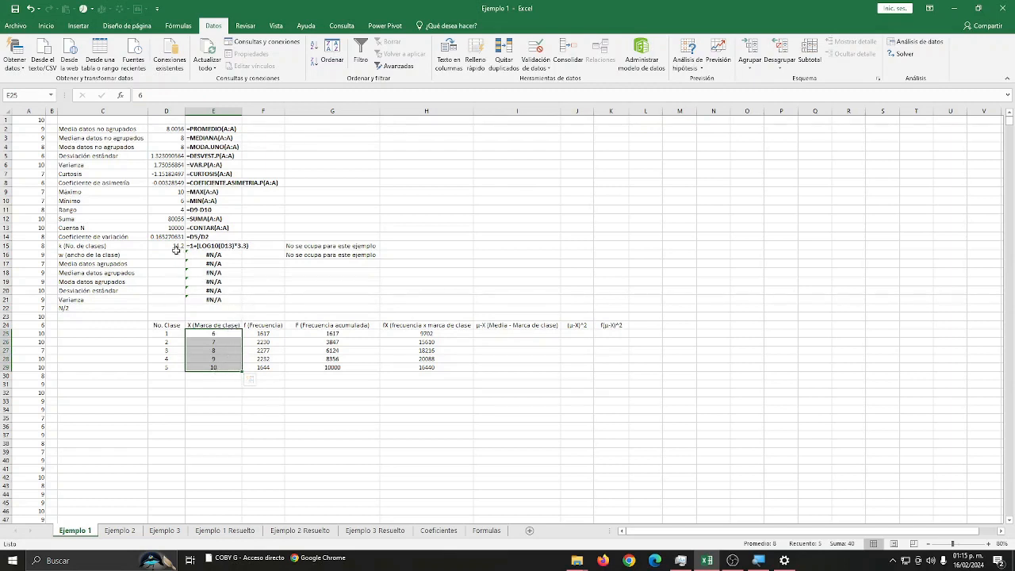
left_click(168, 247)
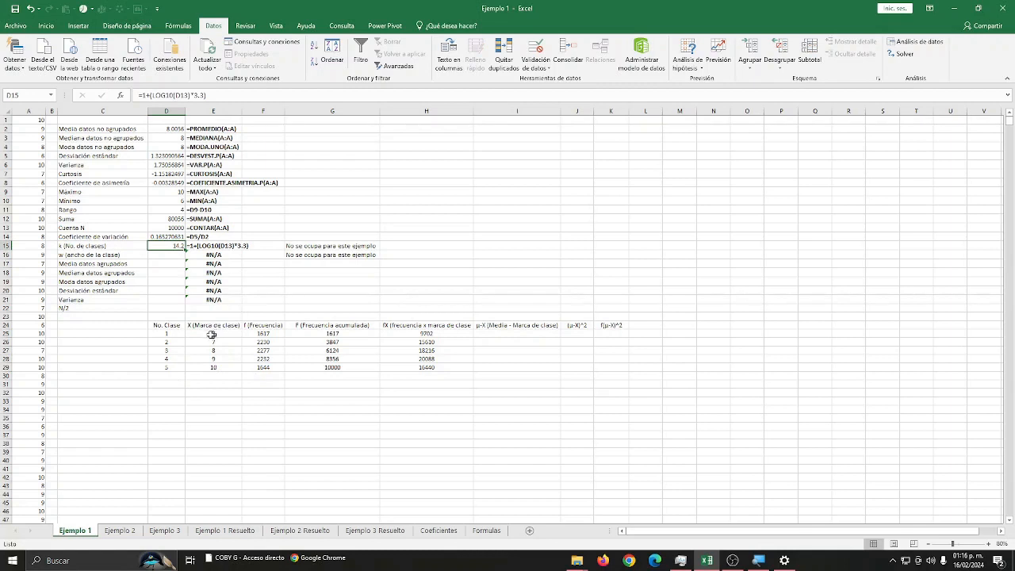
left_click_drag(162, 334, 429, 366)
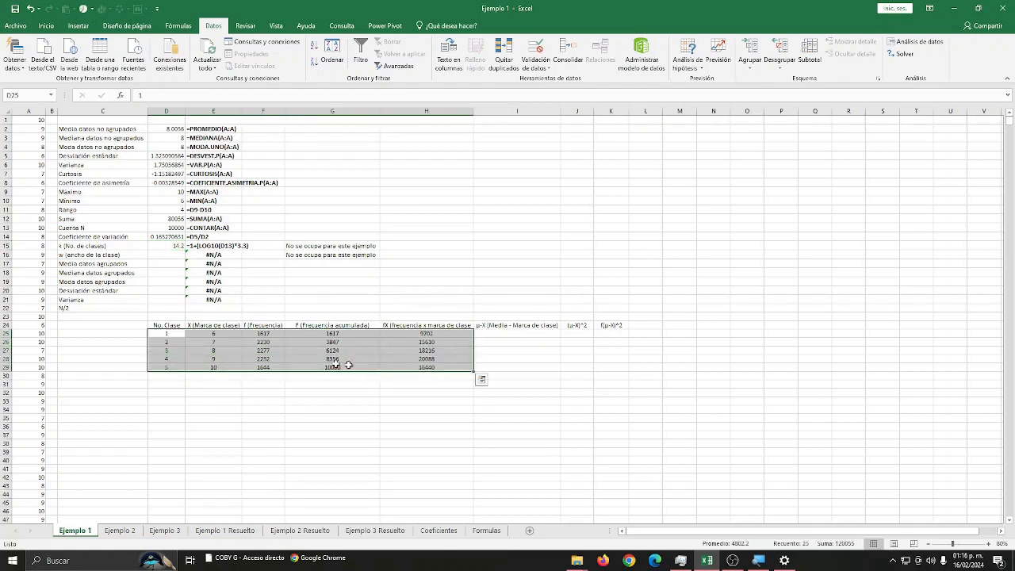
left_click(172, 254)
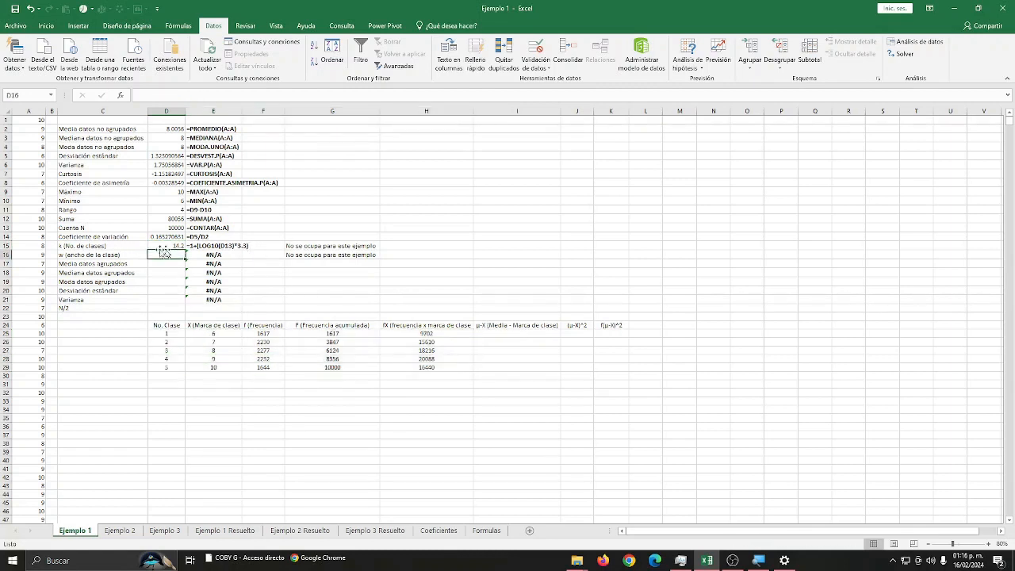
left_click(306, 246)
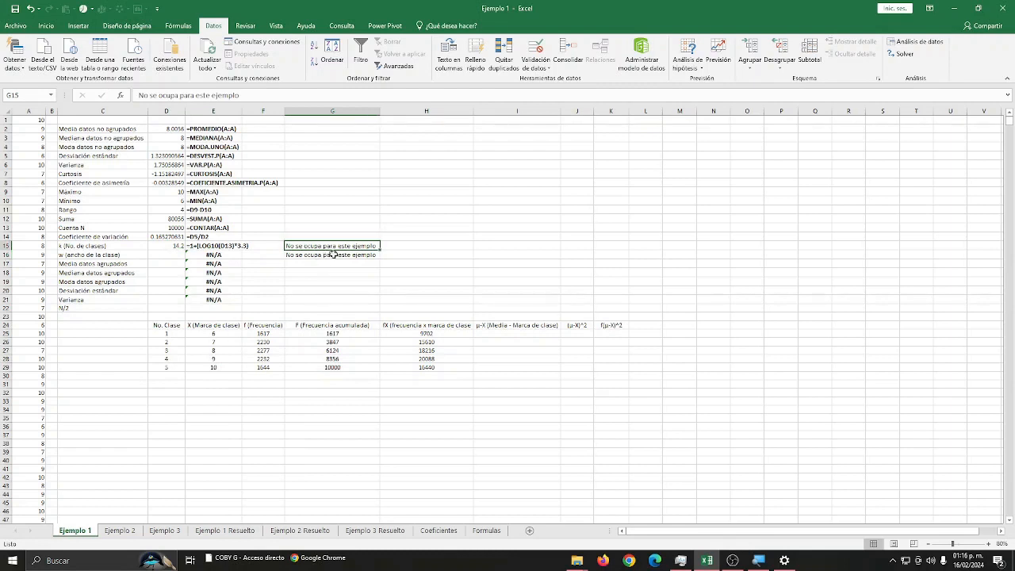
left_click(157, 254)
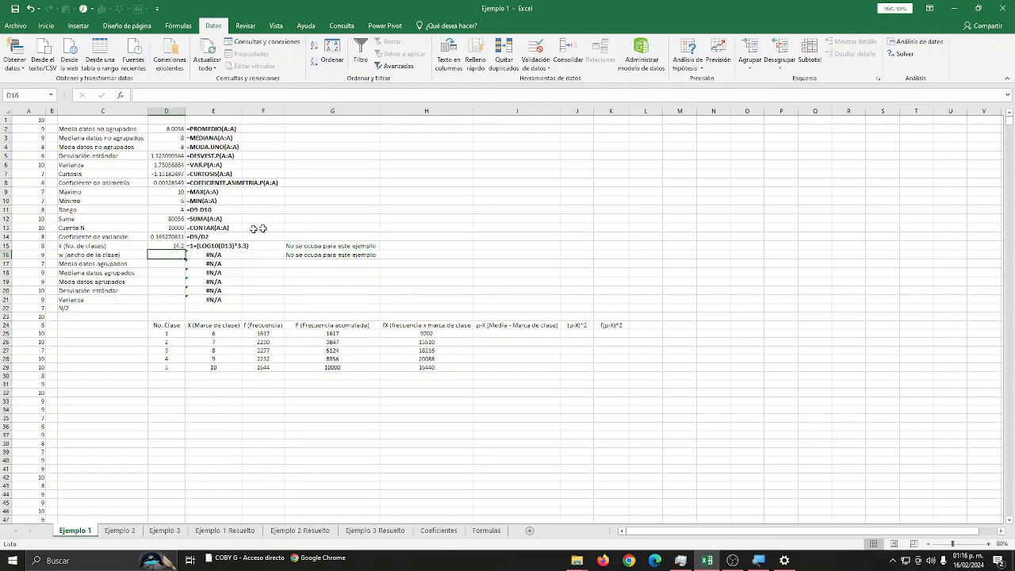
Step: Calculate the class width w in D16 with =D11/D15
type("=")
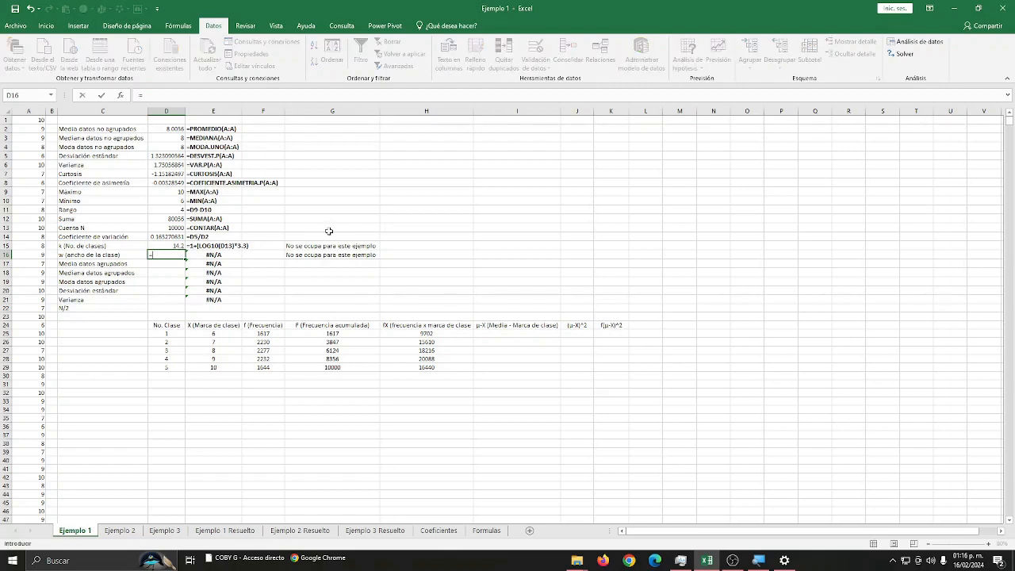
left_click(173, 207)
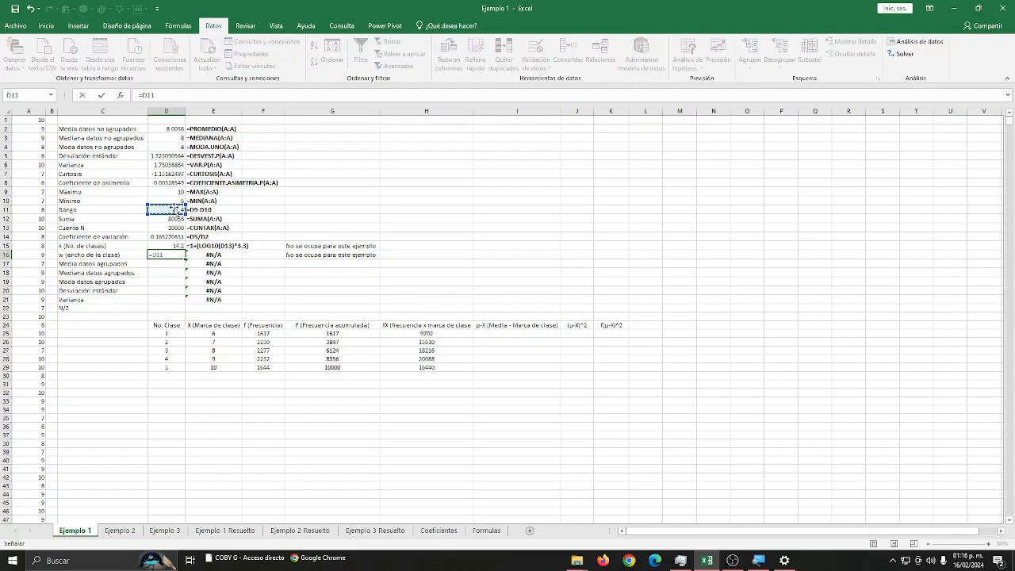
type("/")
left_click(174, 246)
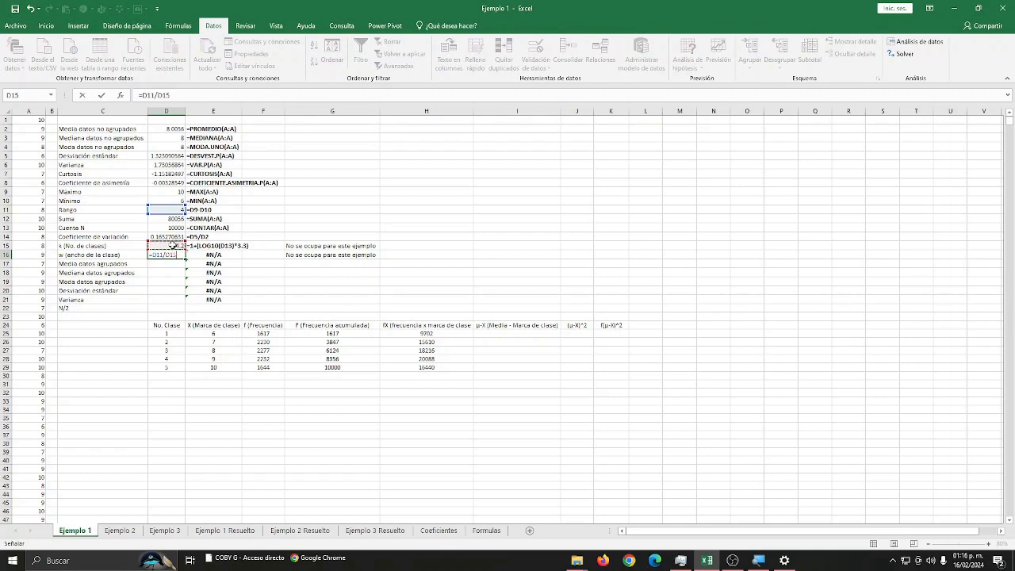
key("Return")
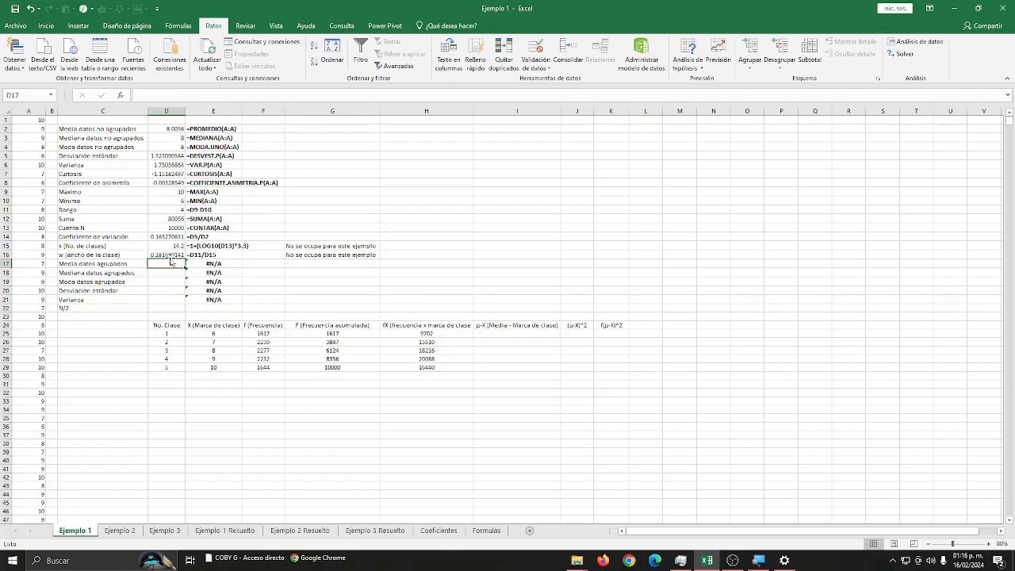
Step: Review the frequency table in D24:K29 and the pending grouped statistics cells D17:D21
left_click_drag(176, 334, 547, 359)
left_click(231, 334)
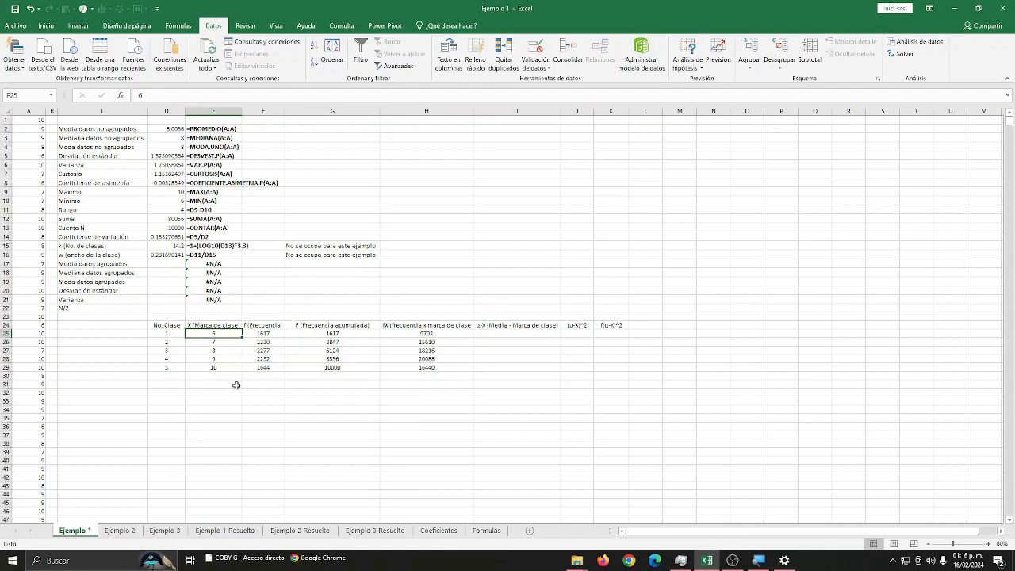
left_click_drag(162, 265, 172, 300)
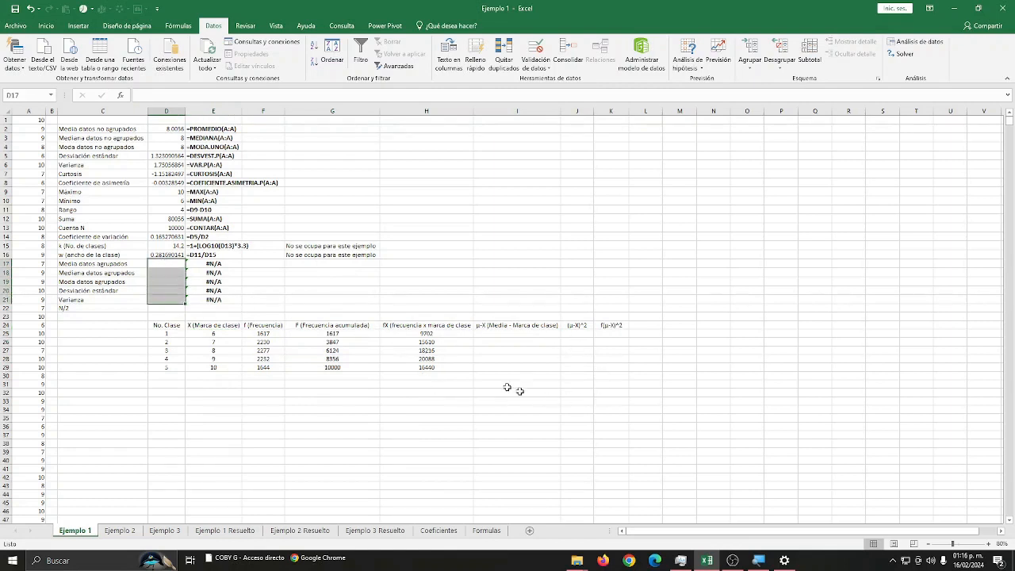
left_click(167, 263)
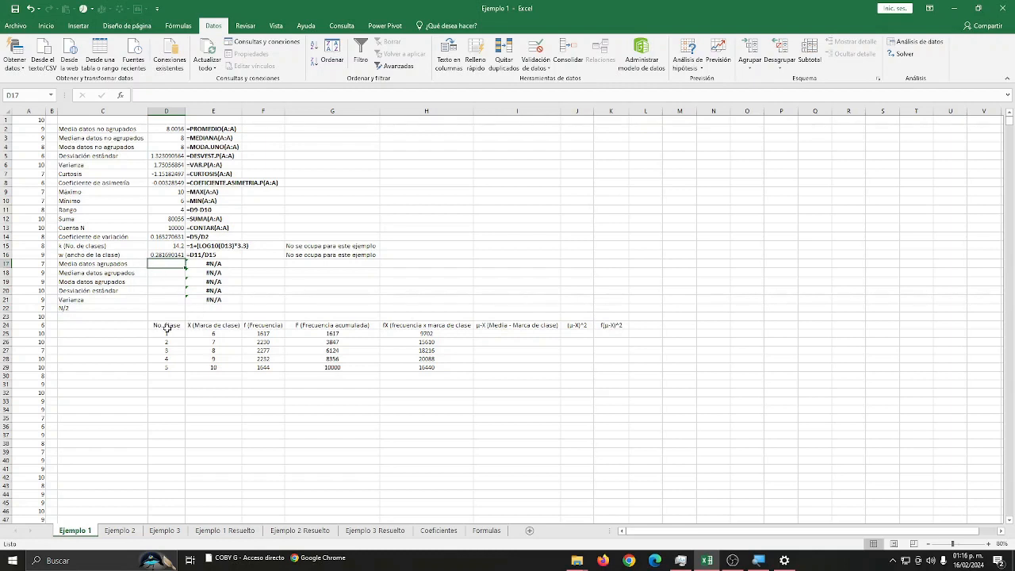
left_click_drag(166, 326, 620, 371)
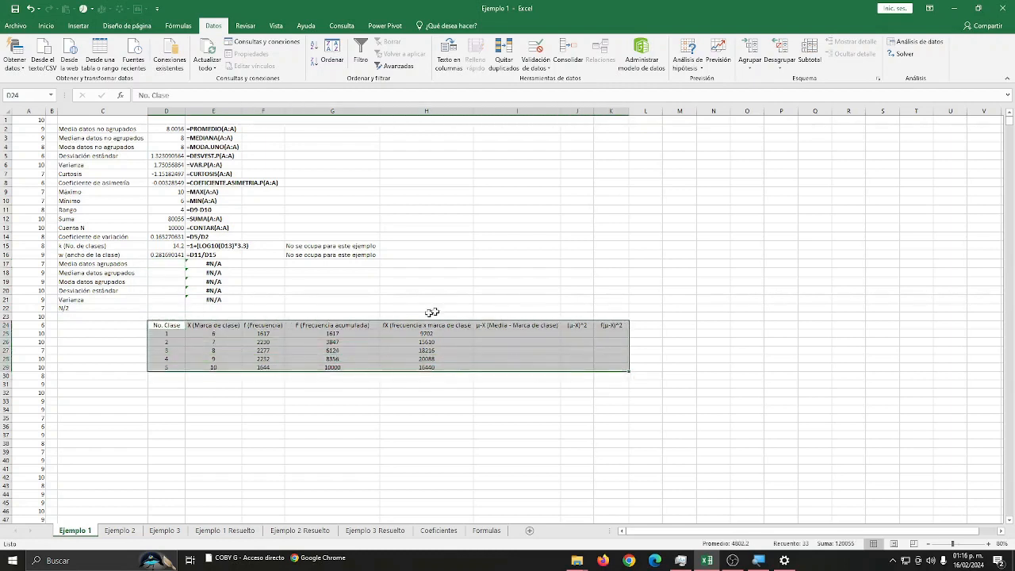
left_click(161, 264)
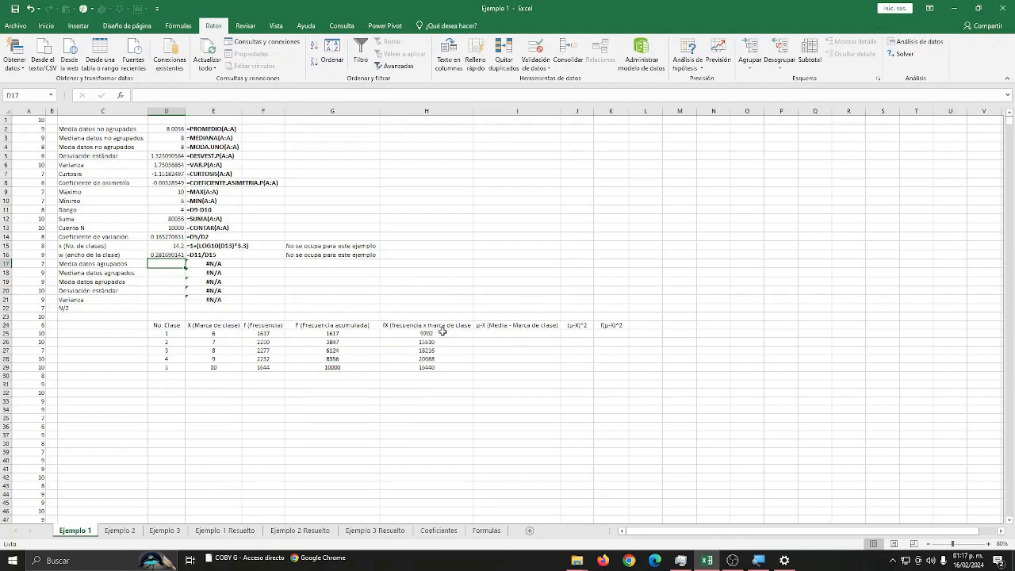
Step: Total the fX column in H31 with =SUMA(H25:H29) and compare it with the data sum in D12
left_click(442, 332)
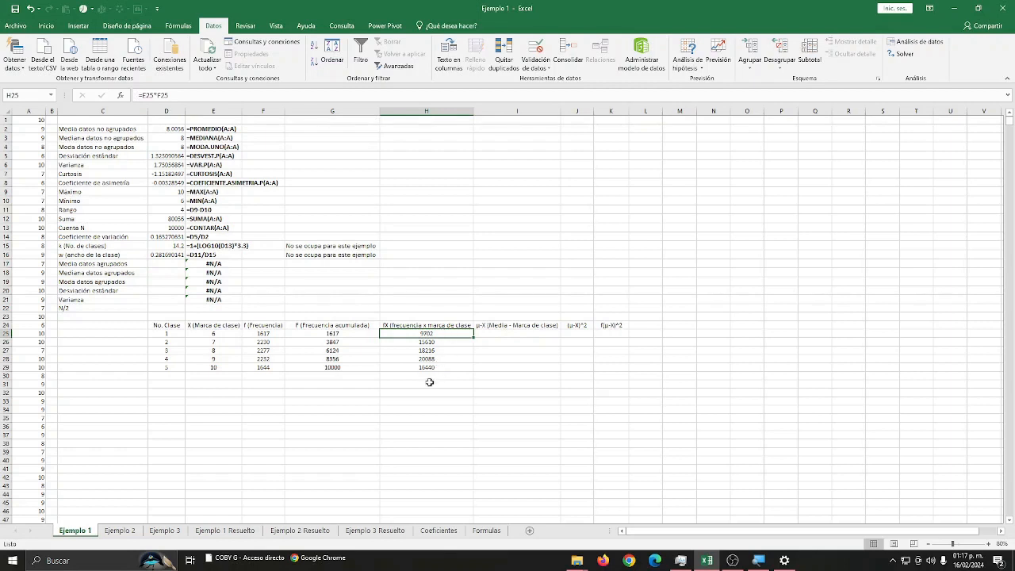
left_click(414, 377)
left_click(415, 383)
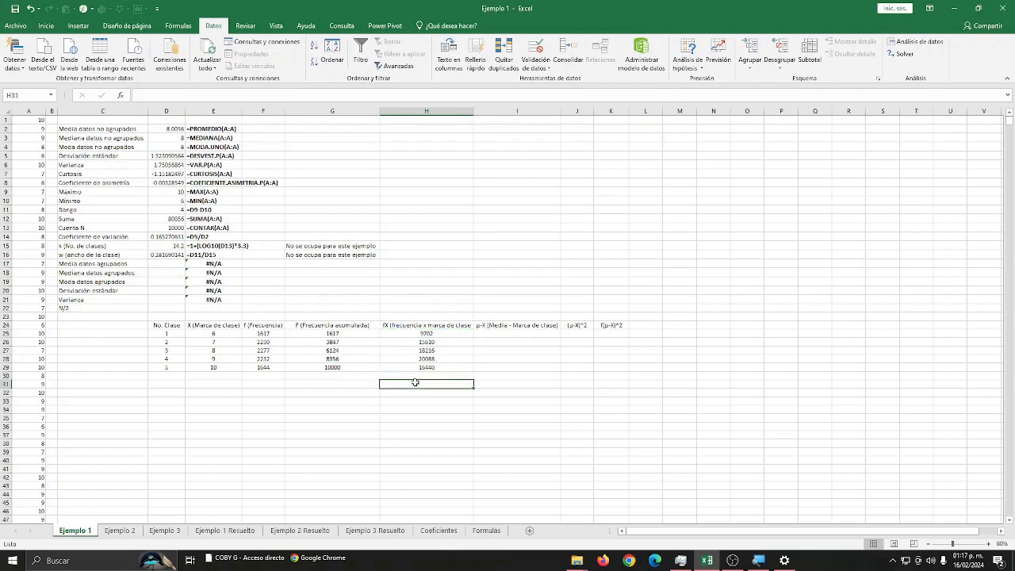
type("=sum")
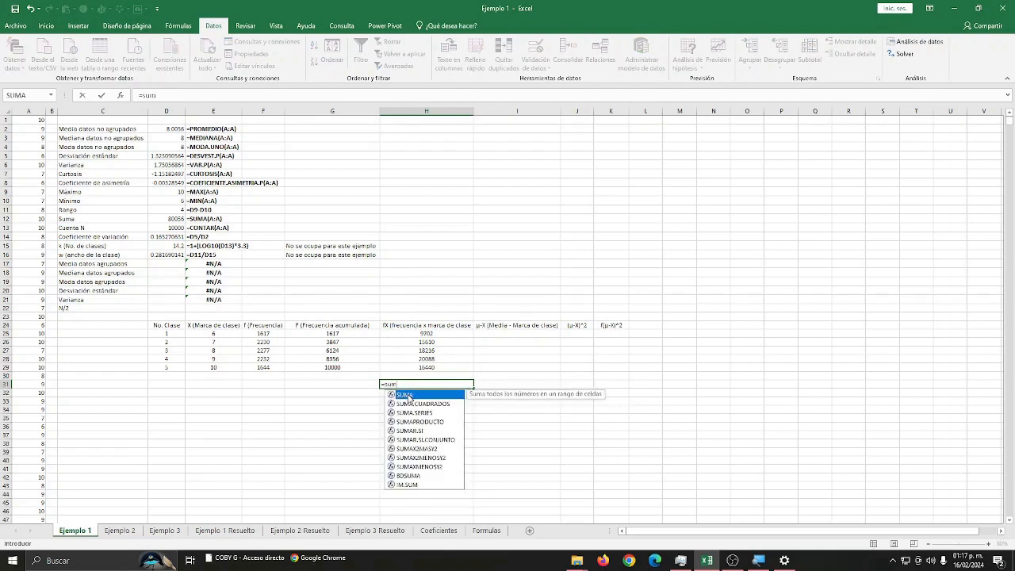
double_click(404, 393)
left_click_drag(440, 333, 450, 369)
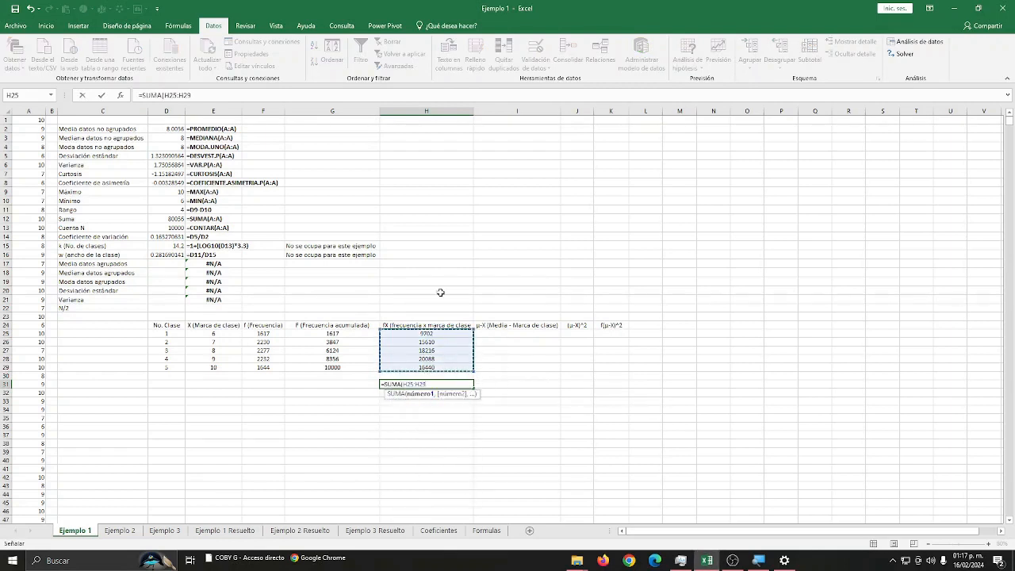
key("Return")
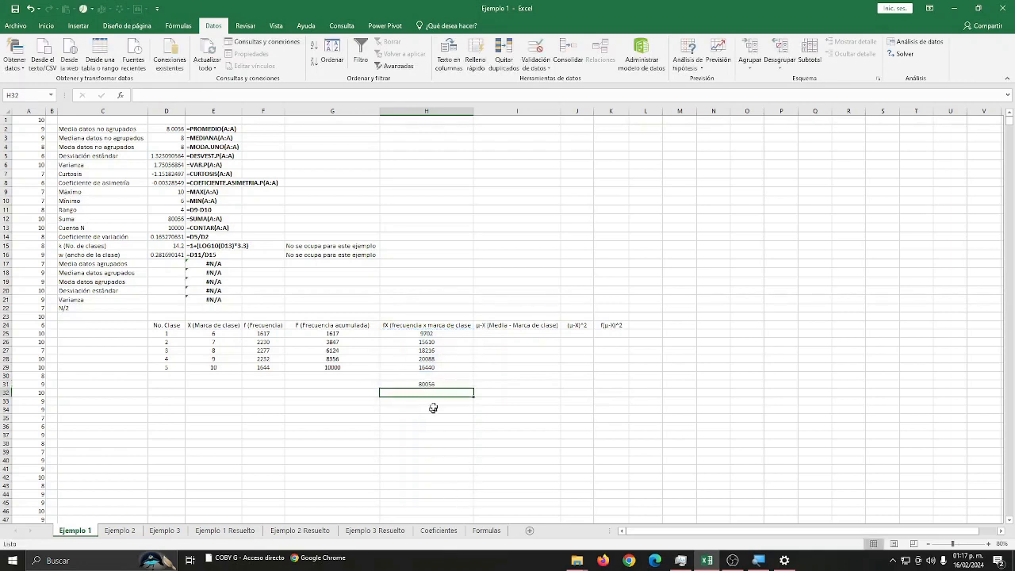
left_click(445, 383)
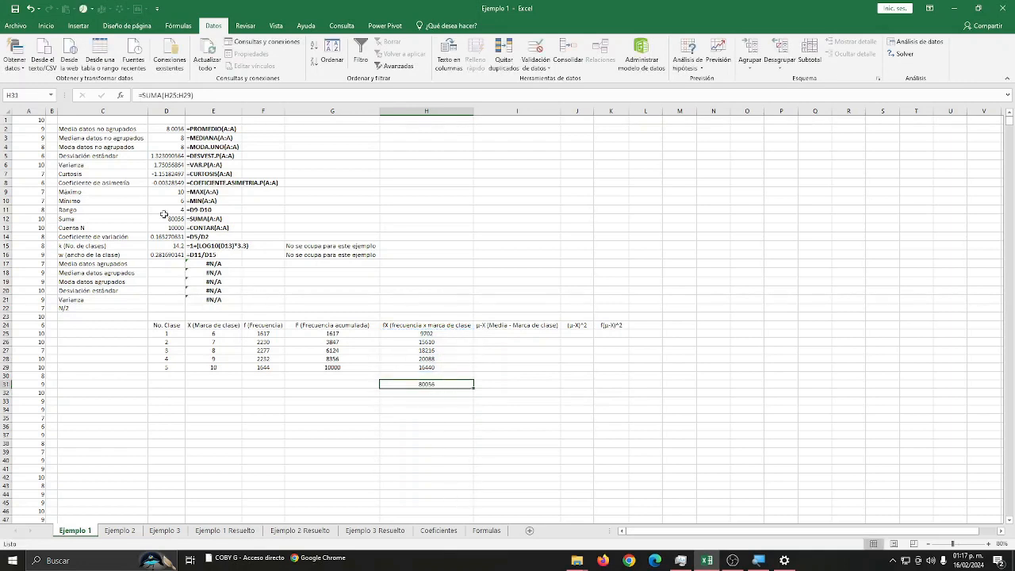
left_click(168, 218)
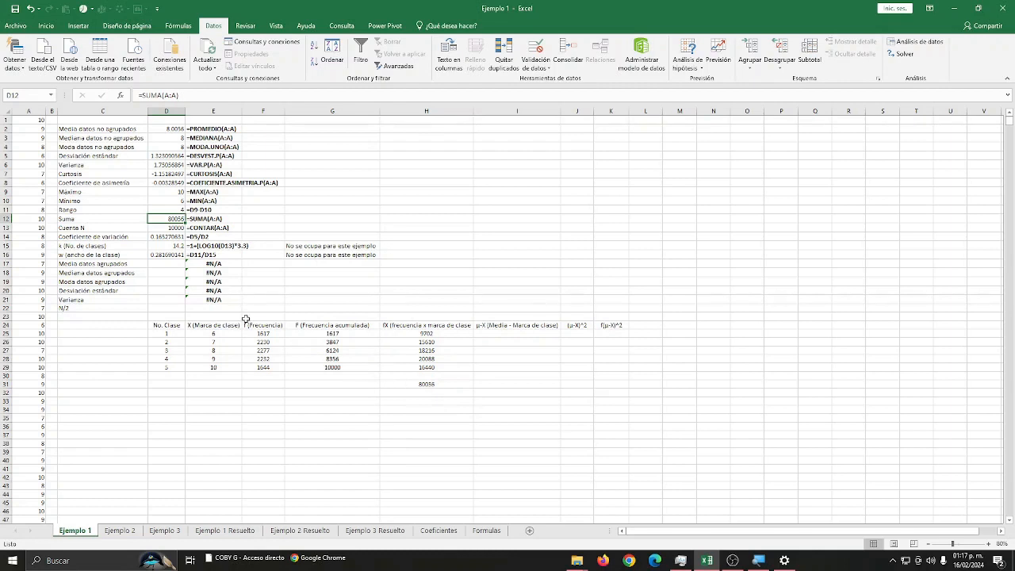
Step: Check the data count in D13 and total the frequency column in F31 with =SUMA(F25:F29)
left_click(170, 230)
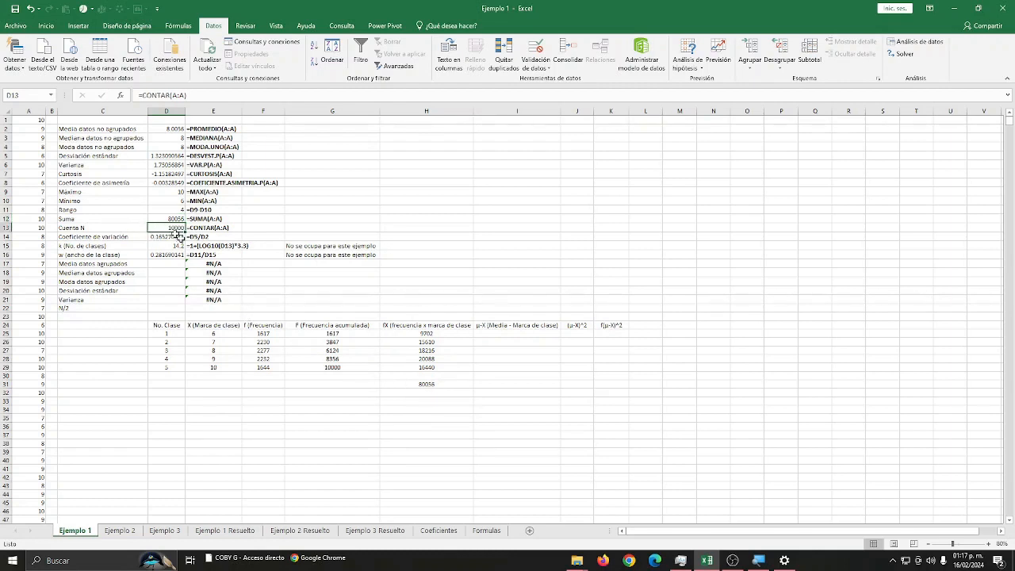
left_click(269, 383)
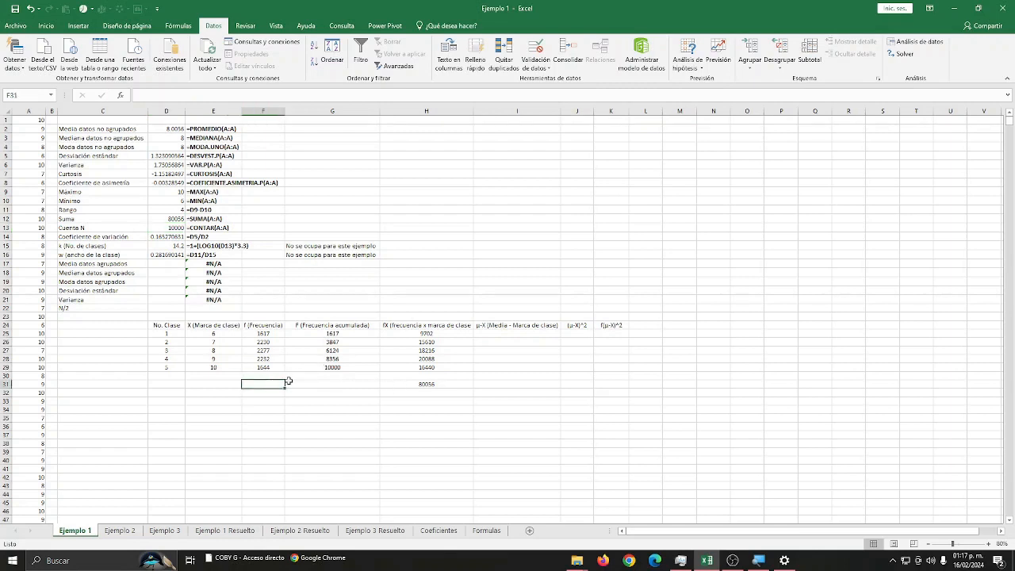
type("=sum")
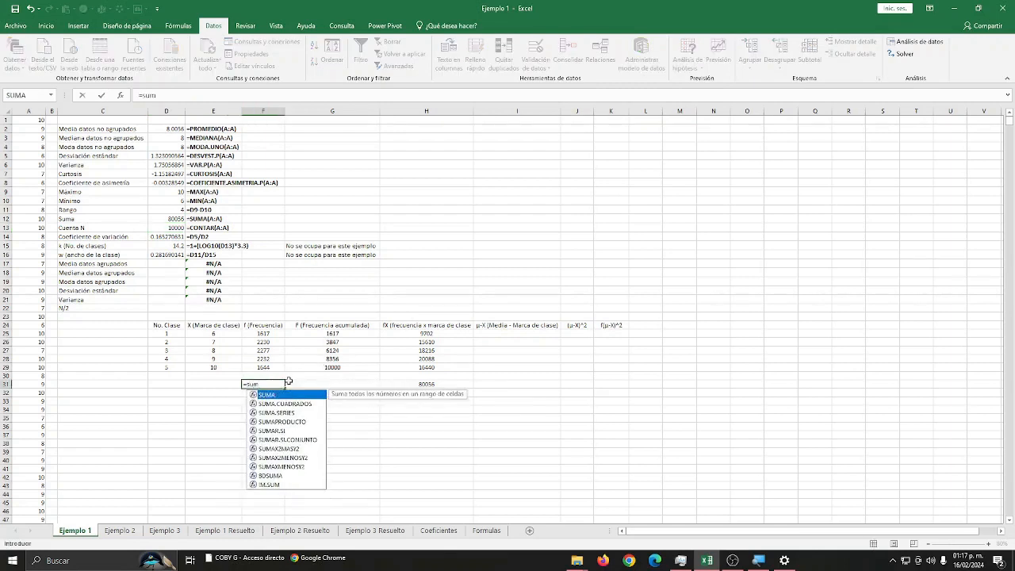
double_click(266, 394)
left_click_drag(264, 333, 275, 373)
key("Return")
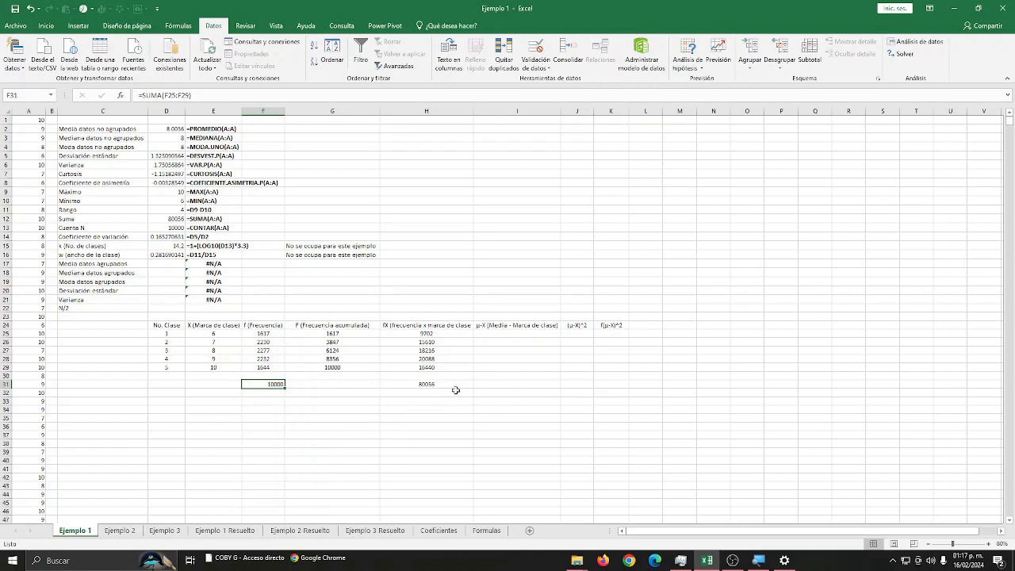
left_click(426, 384)
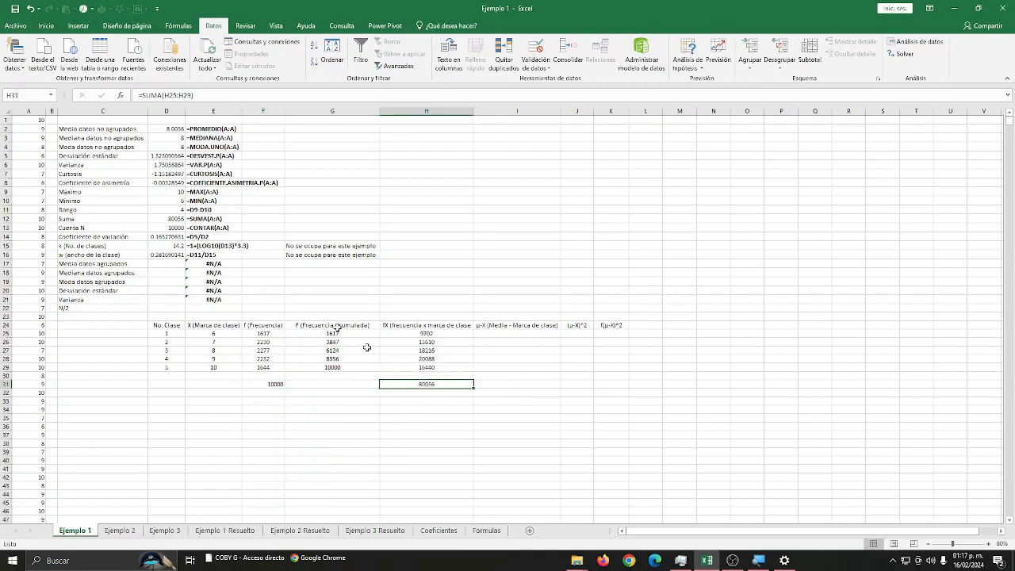
Step: Calculate the grouped mean in D17 with =SUMA(H25:H29)/D13 and compare it with the ungrouped mean in D2
left_click(170, 261)
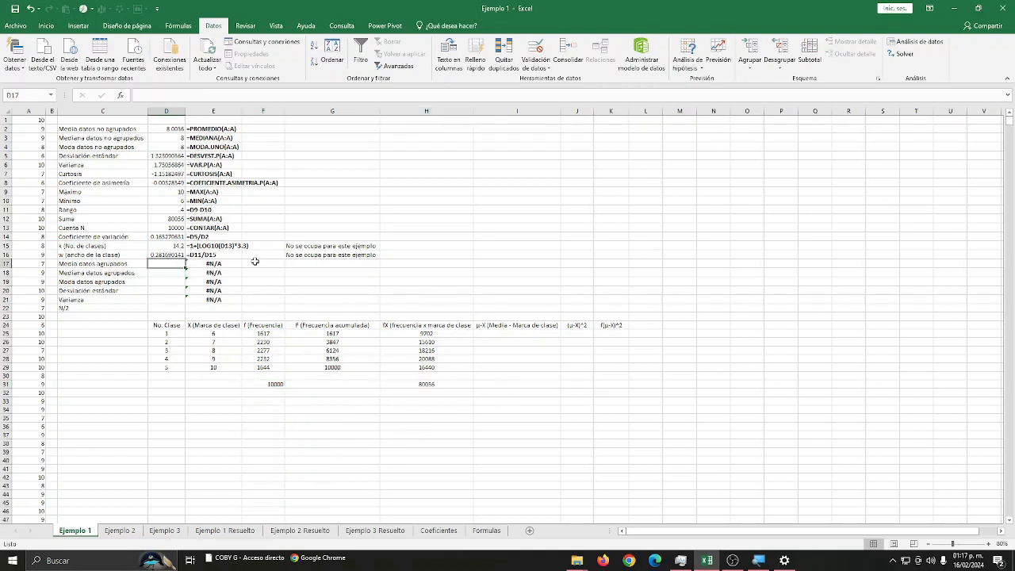
type("=")
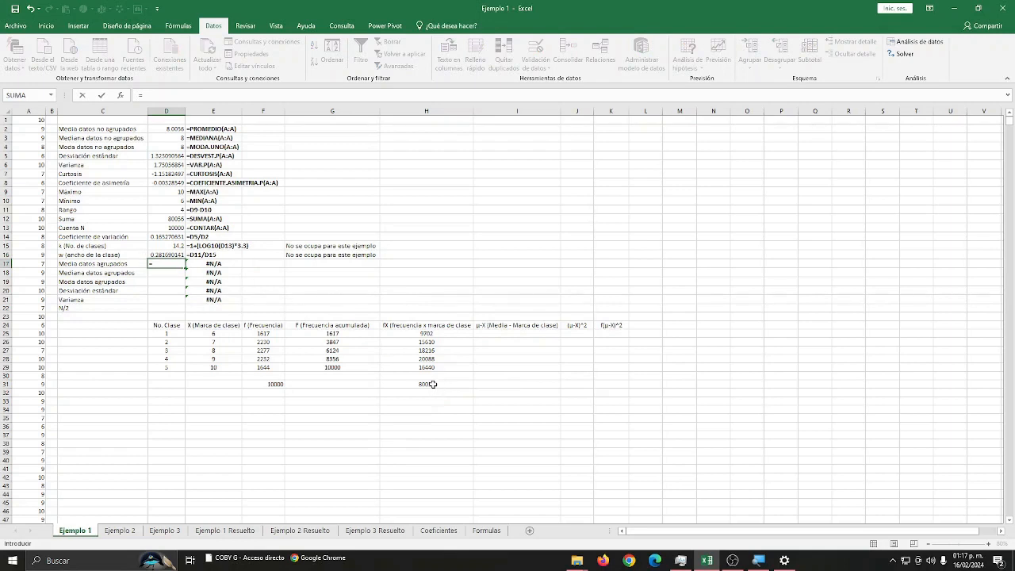
type("sum")
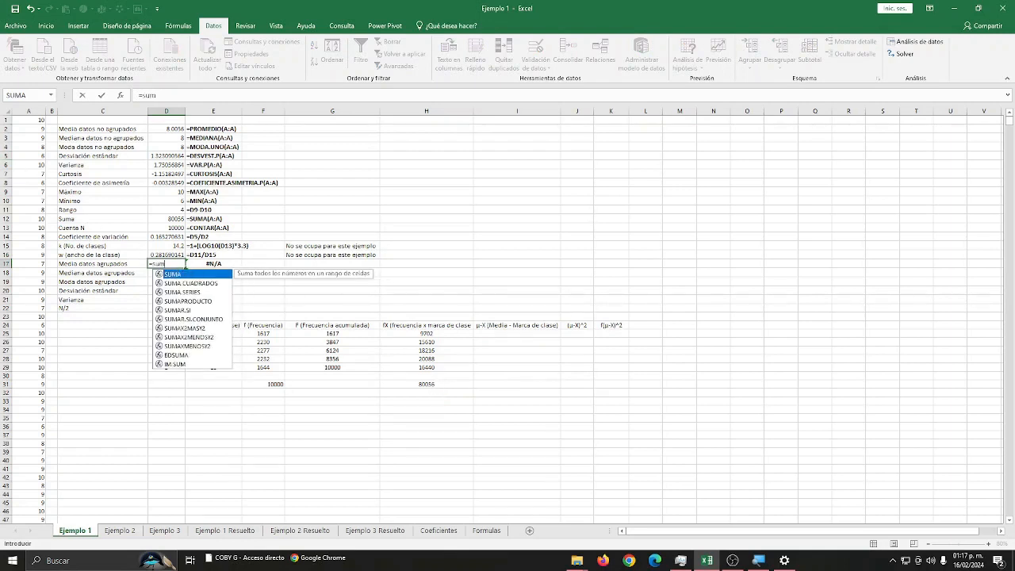
double_click(174, 275)
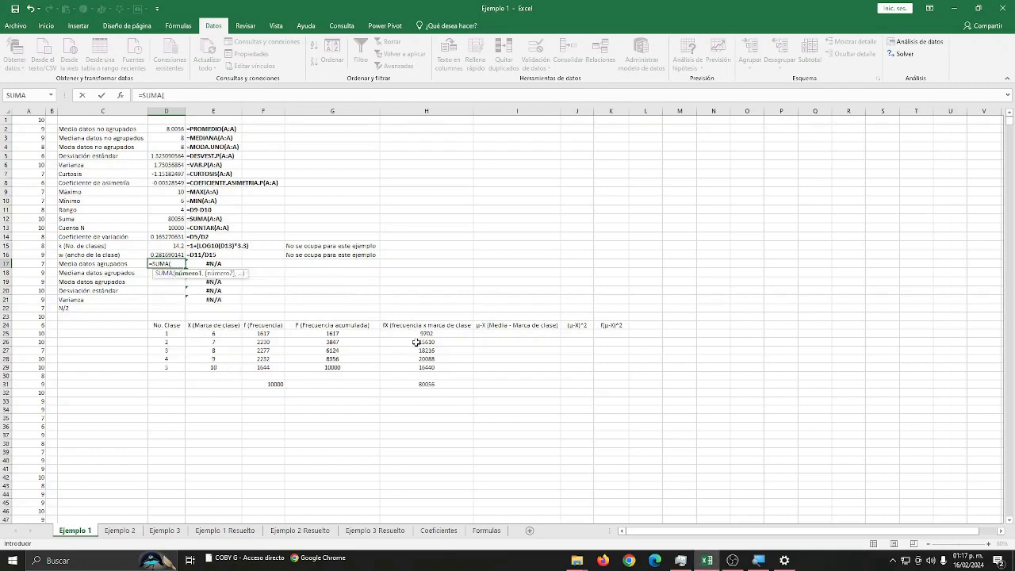
left_click_drag(416, 333, 420, 373)
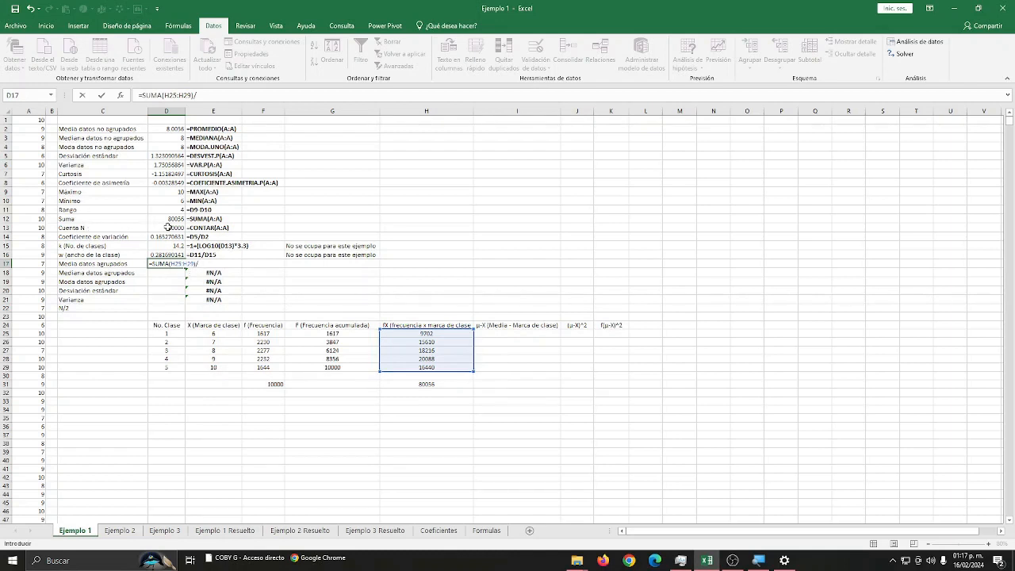
left_click(167, 227)
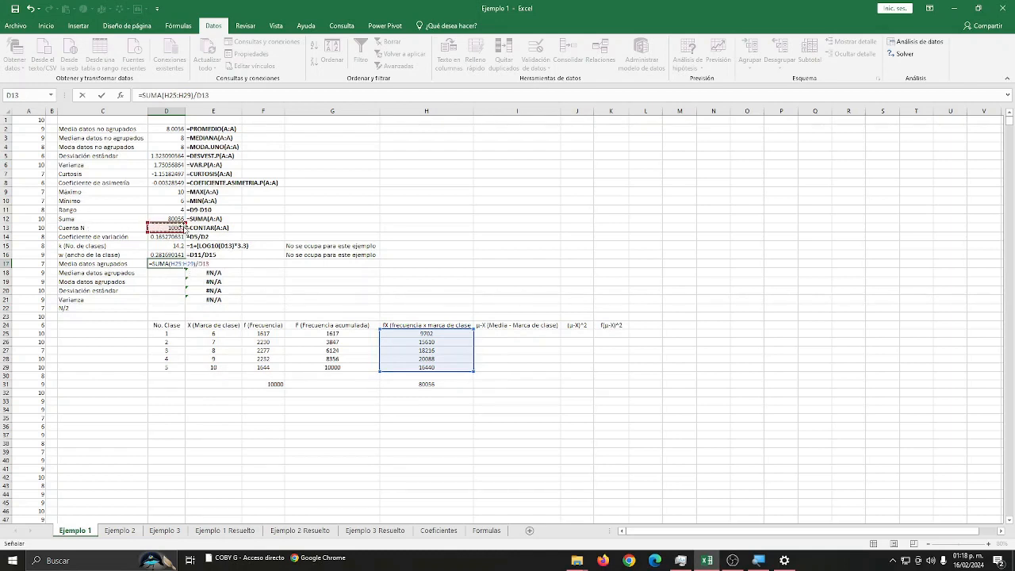
key("Return")
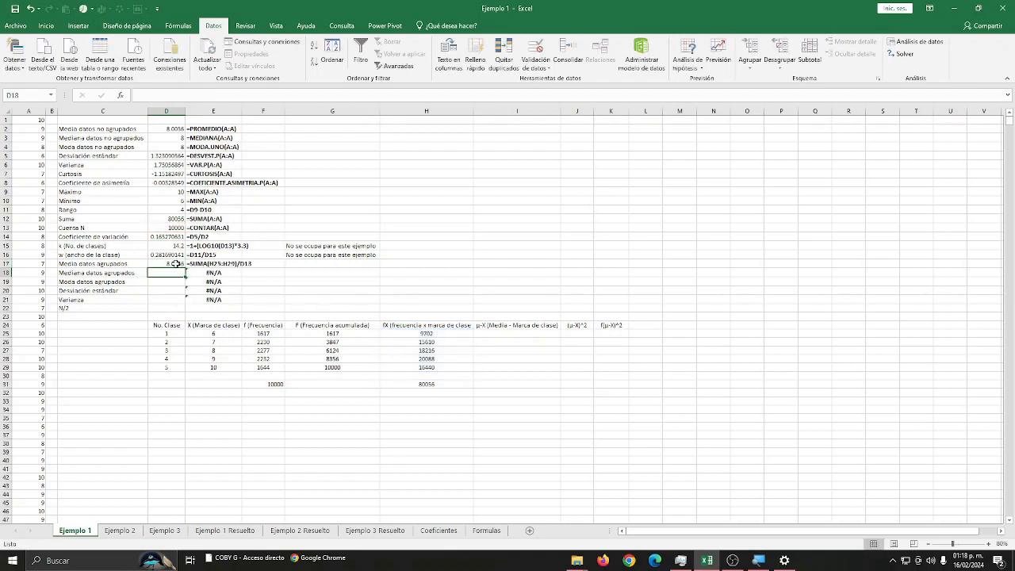
left_click(175, 262)
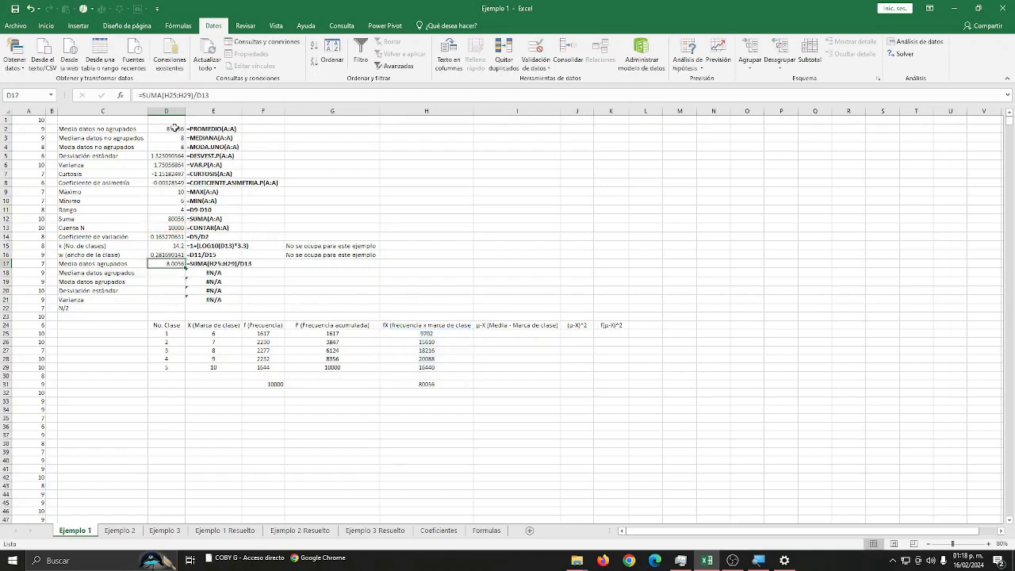
left_click(174, 128)
double_click(175, 128)
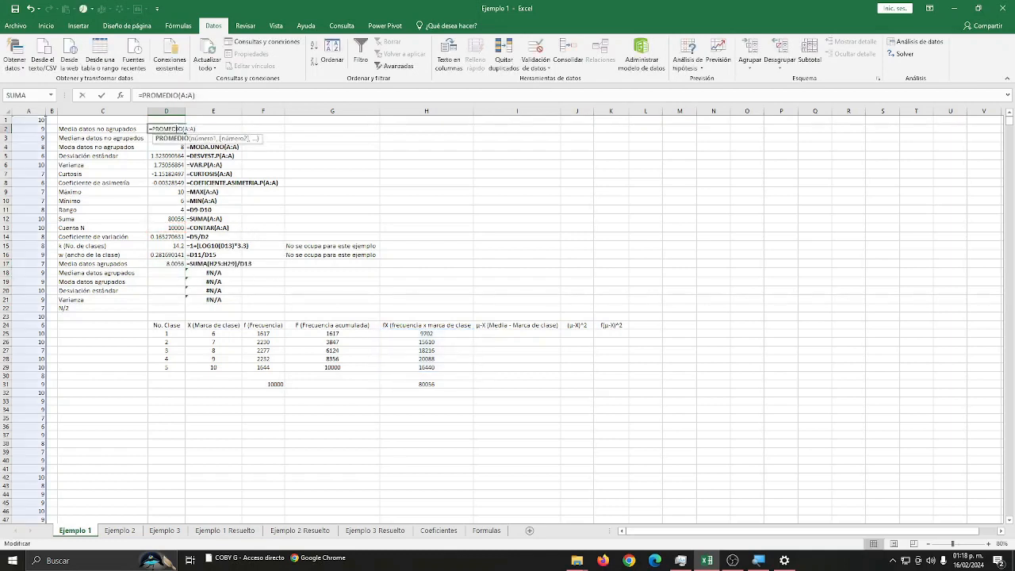
left_click(170, 272)
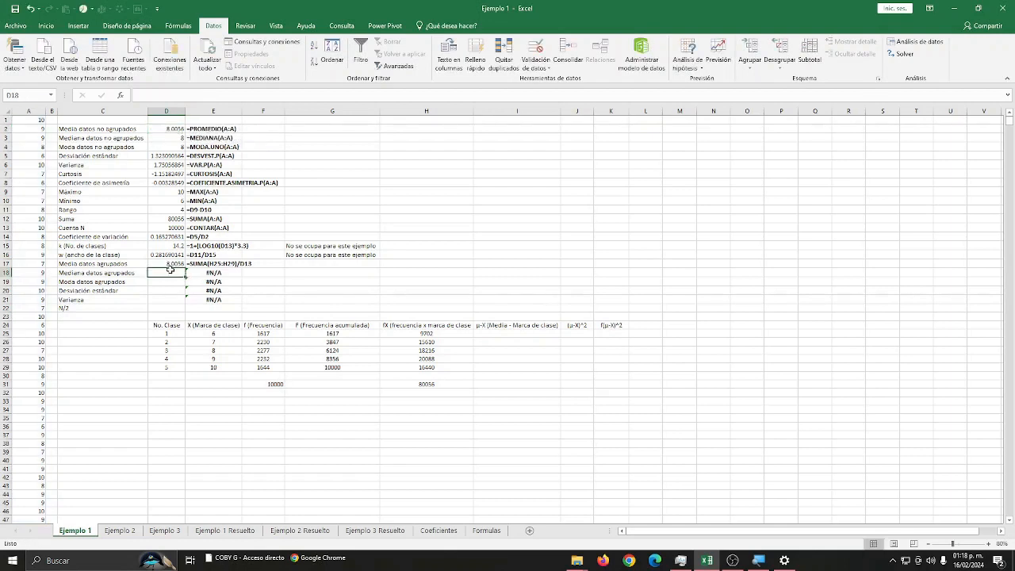
Step: Examine the pending grouped mode cell D19 and the frequency table, including the cumulative frequency in G26
left_click(169, 281)
left_click_drag(167, 326, 476, 372)
left_click(348, 342)
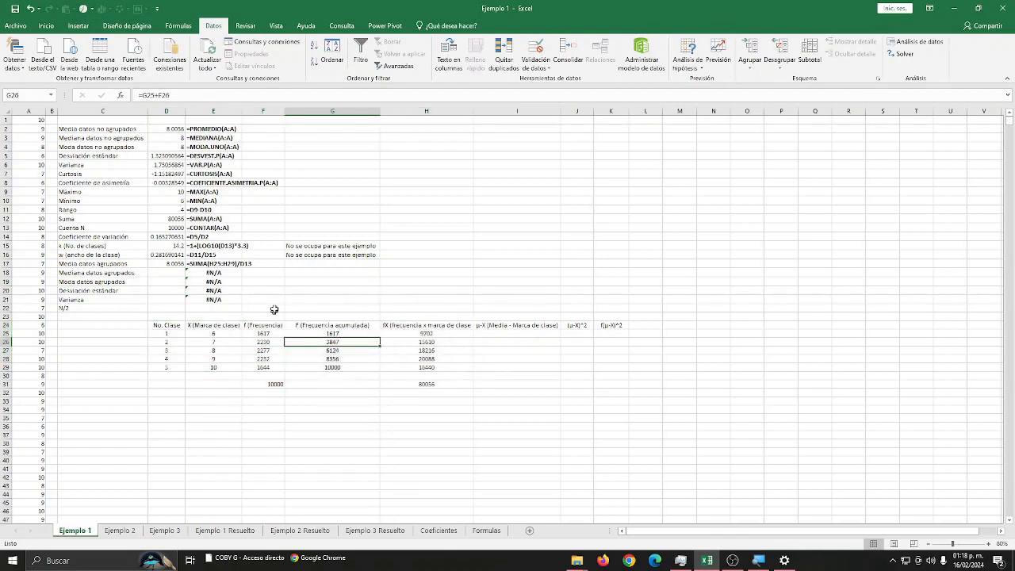
Step: Calculate N/2 in D22 with the formula =D13/2
left_click(166, 272)
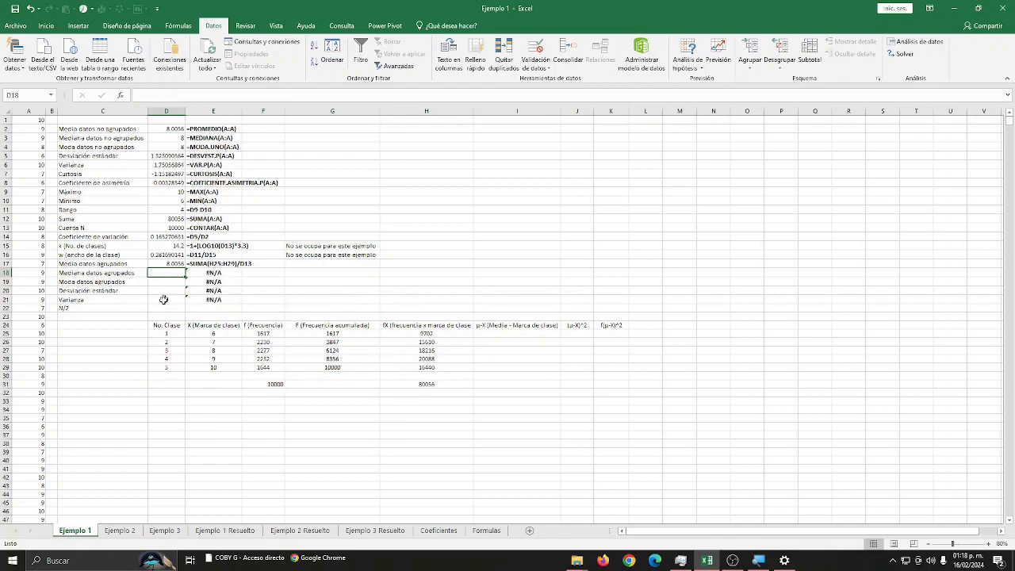
key("Down")
key("Down")
key("Down")
key("Down")
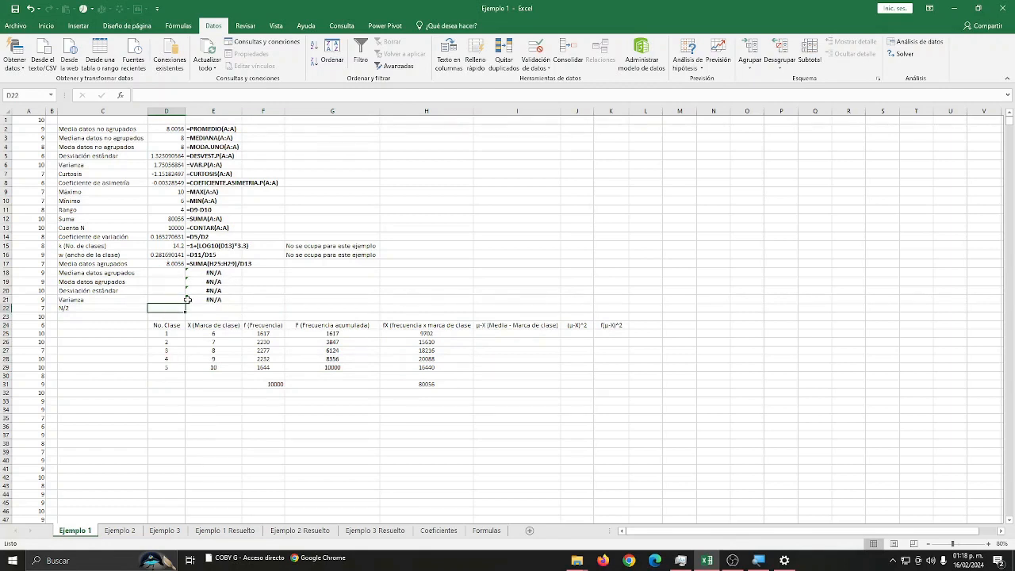
type("=")
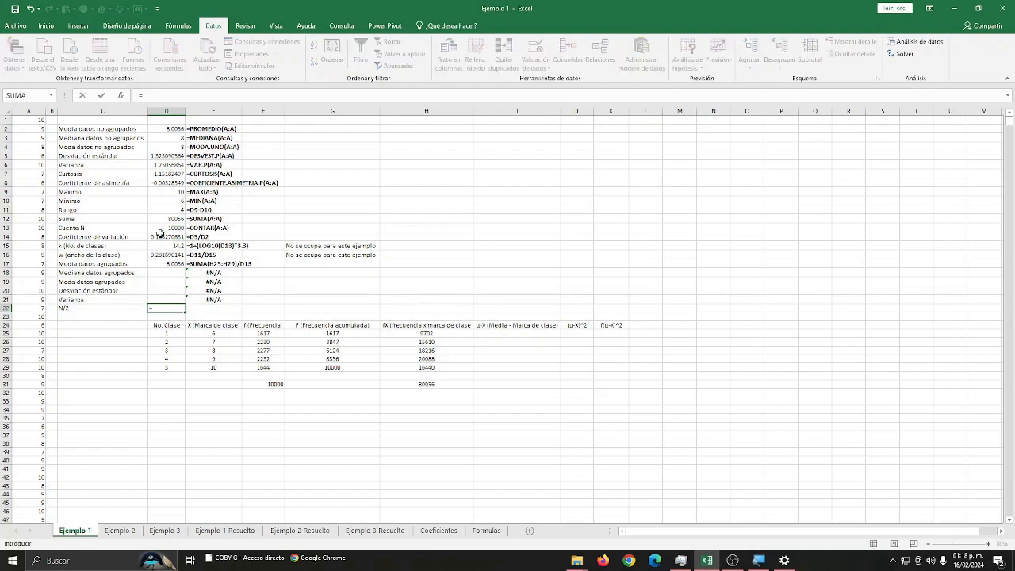
left_click(161, 227)
type("/2")
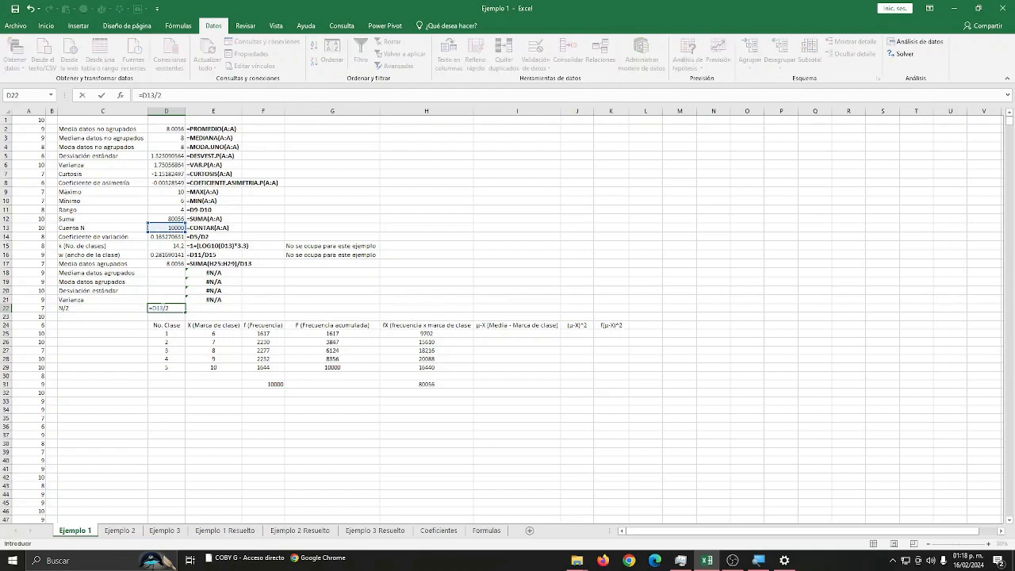
key("Return")
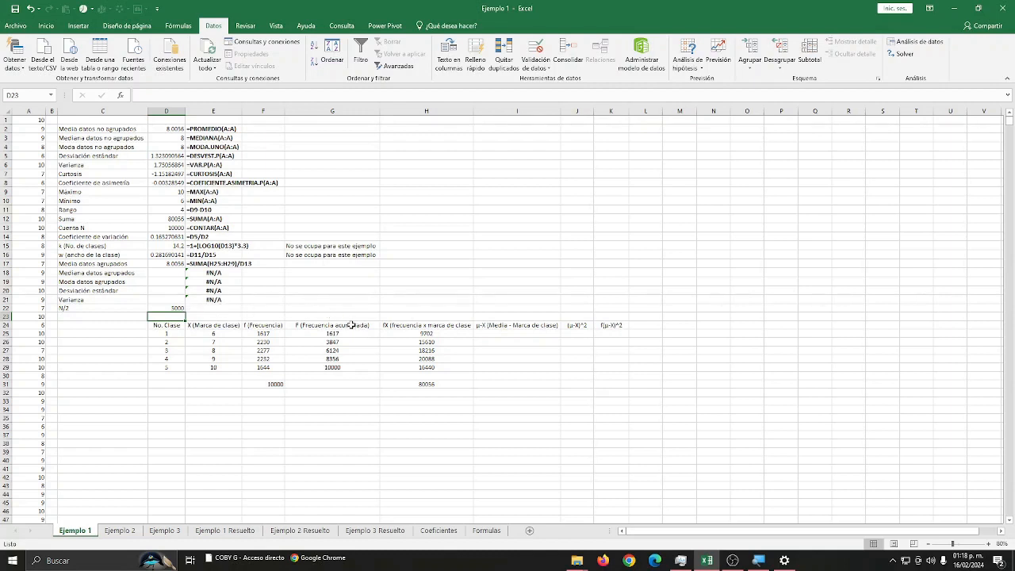
Step: Find the class whose cumulative frequency first reaches N/2 and label its row Mediana in C27
left_click_drag(351, 326, 319, 366)
left_click(321, 358)
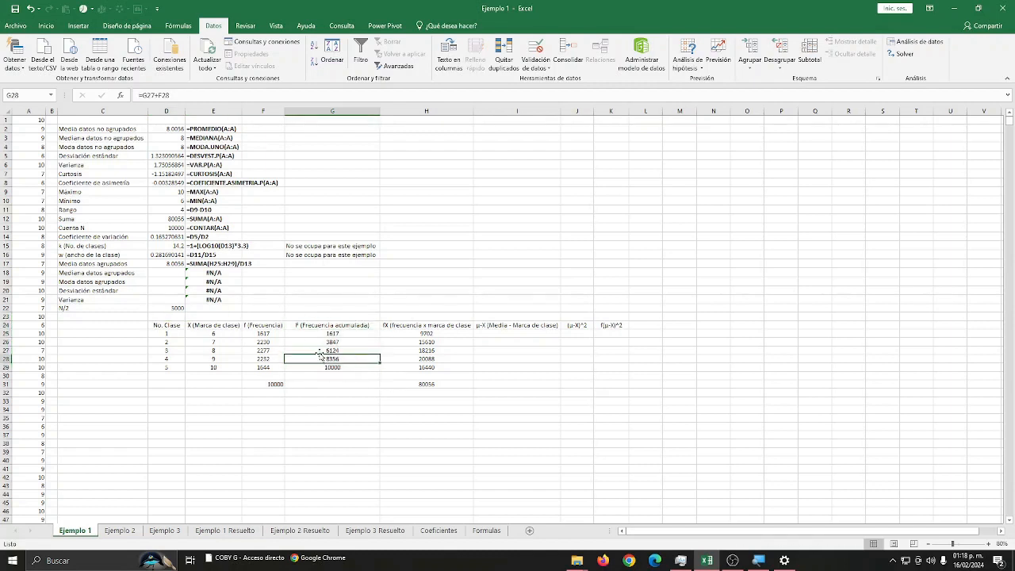
left_click(344, 350)
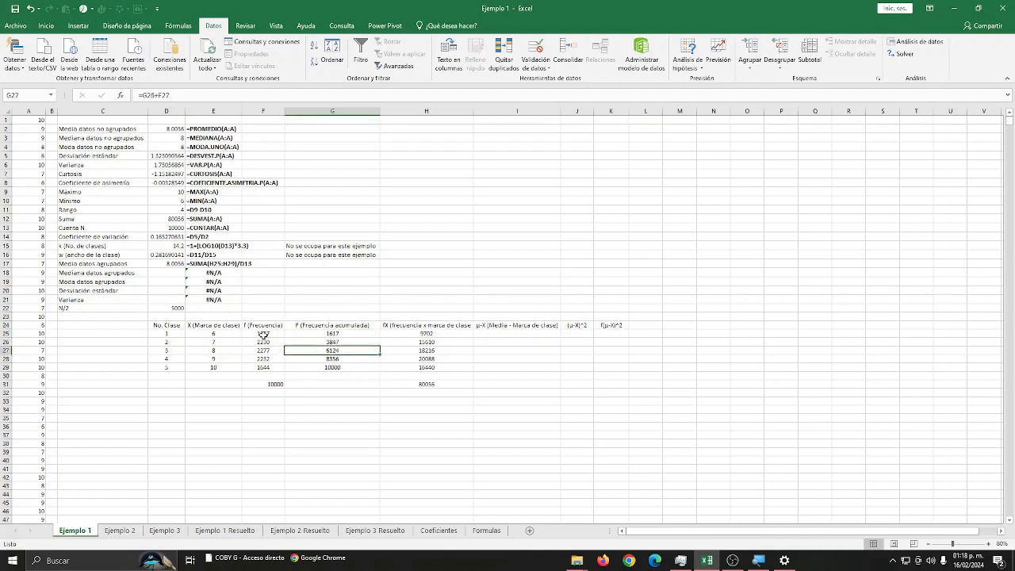
left_click(350, 333)
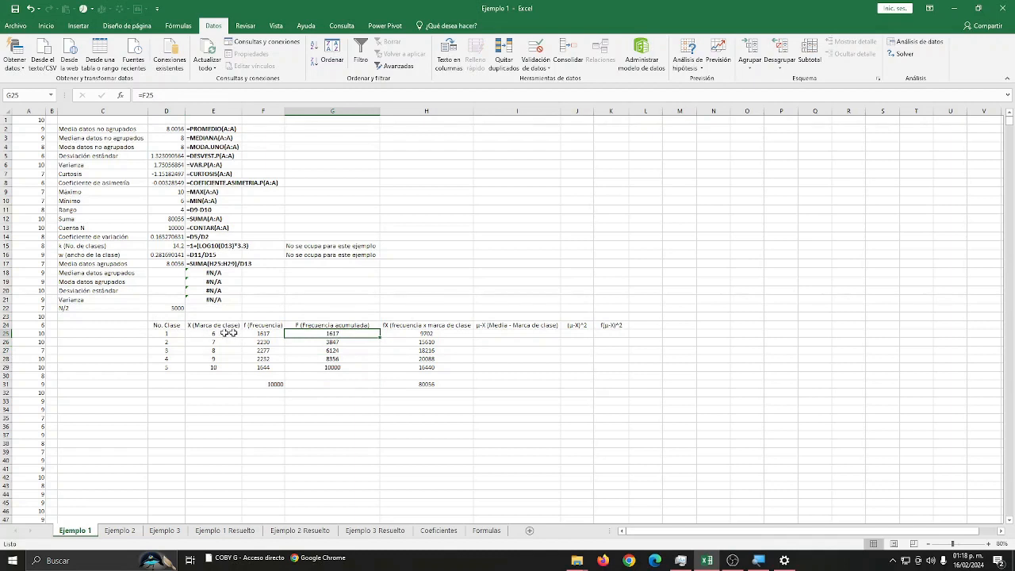
left_click(346, 341)
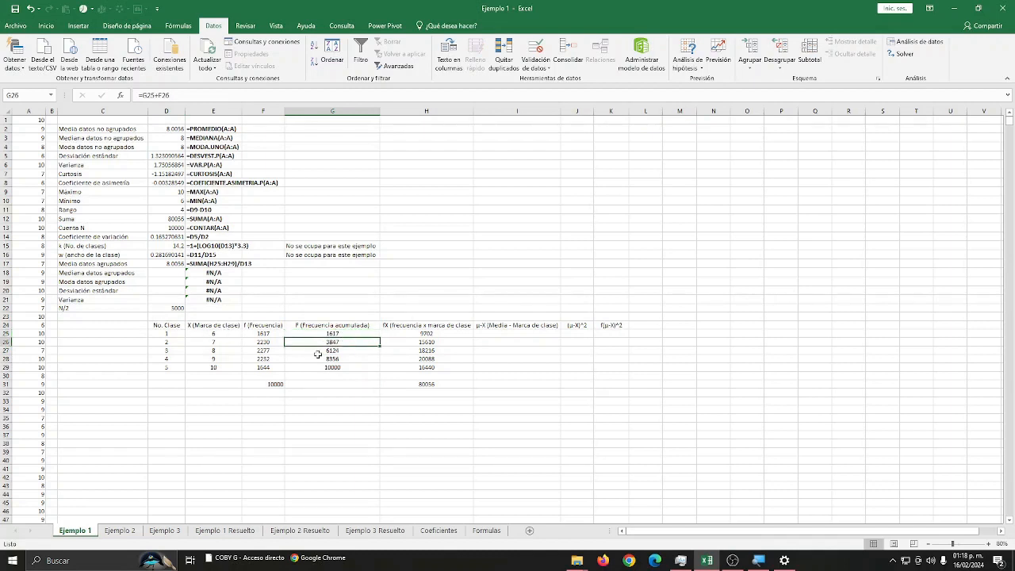
left_click(345, 350)
left_click_drag(172, 351, 468, 351)
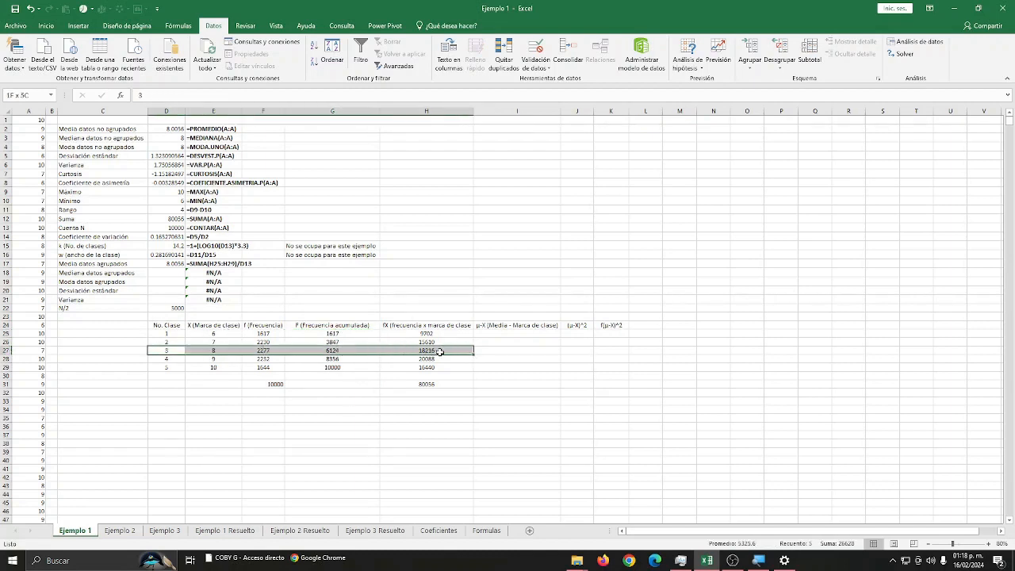
left_click(120, 351)
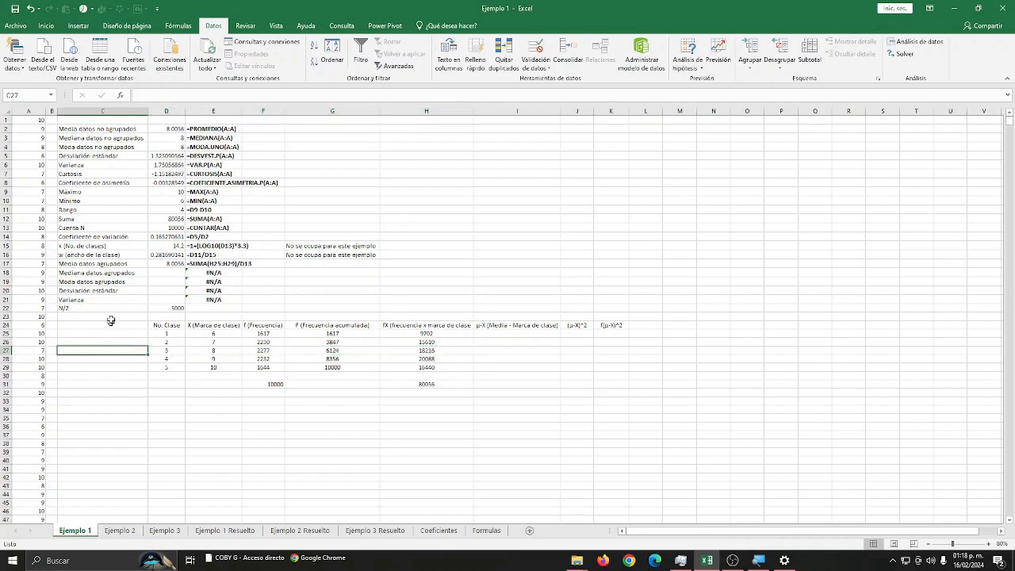
type("Median")
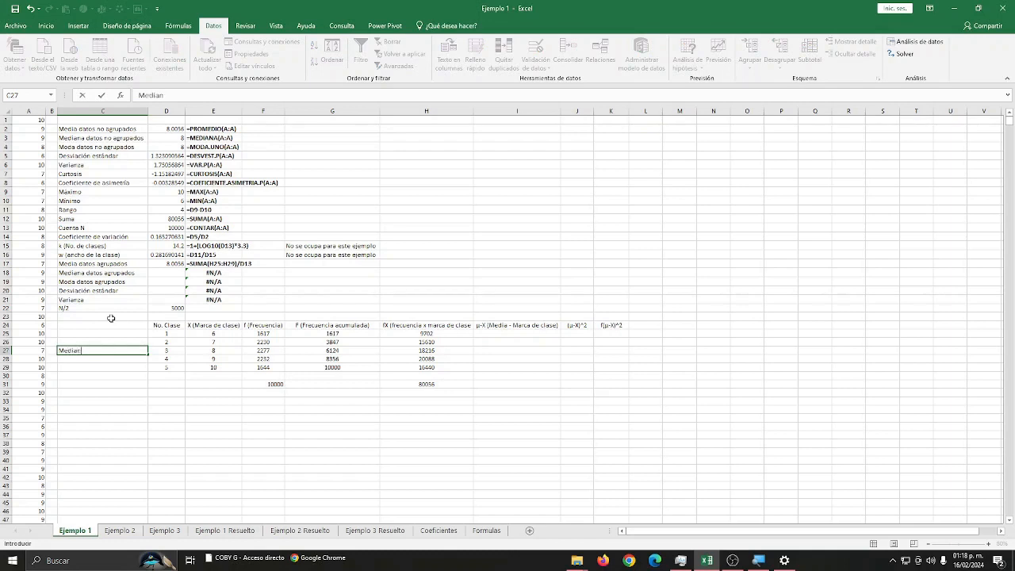
type("a")
left_click(263, 350)
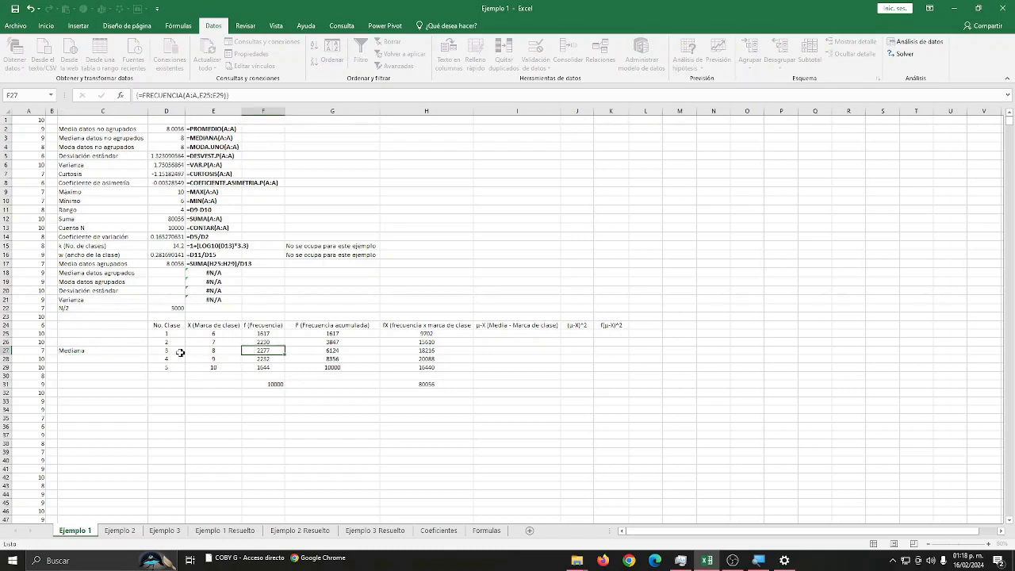
Step: Enter the class mark of the median class, 8, as the grouped median in D18
left_click_drag(163, 350, 394, 350)
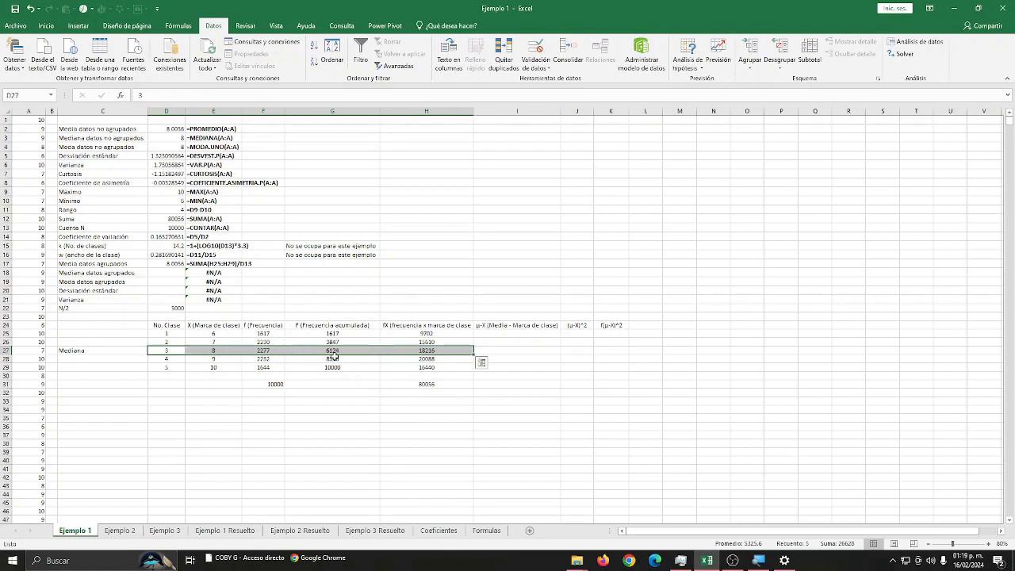
left_click(212, 352)
left_click(180, 272)
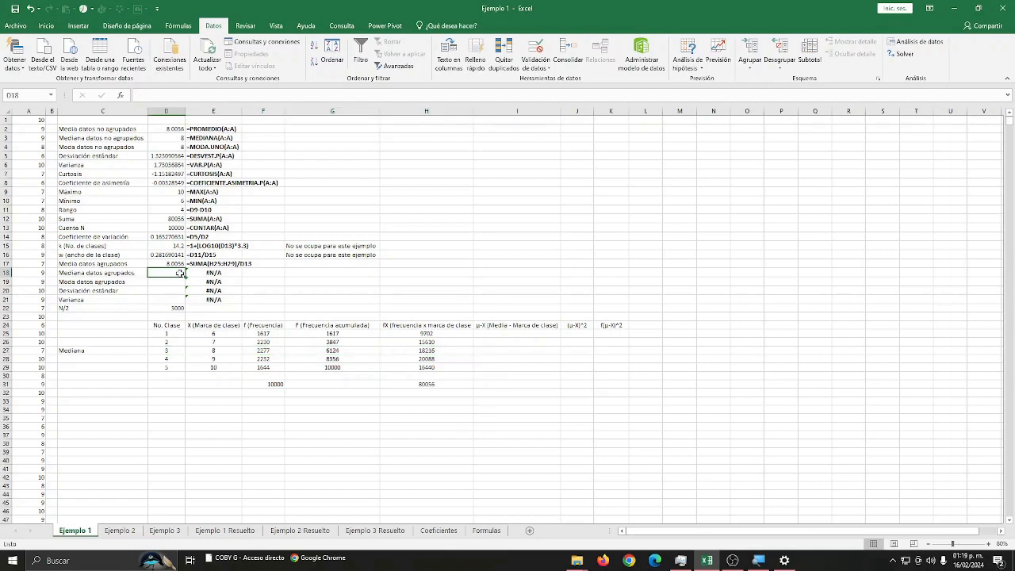
key("Return")
Step: Identify the highest class frequency in F25:F29 and enter its class mark, 8, as the grouped mode in D19
left_click_drag(270, 334, 278, 367)
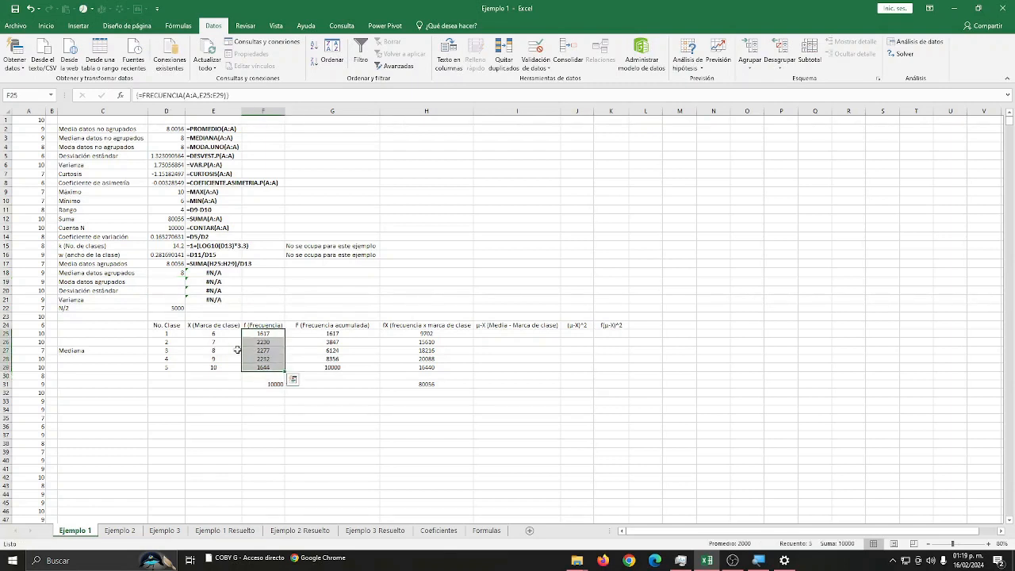
left_click_drag(213, 350, 260, 350)
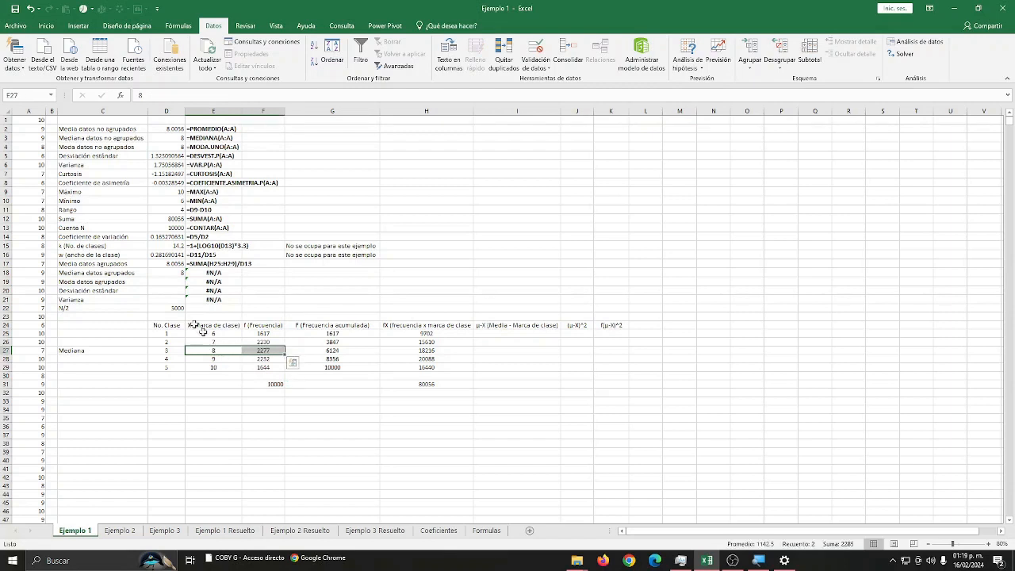
left_click(176, 281)
type("8")
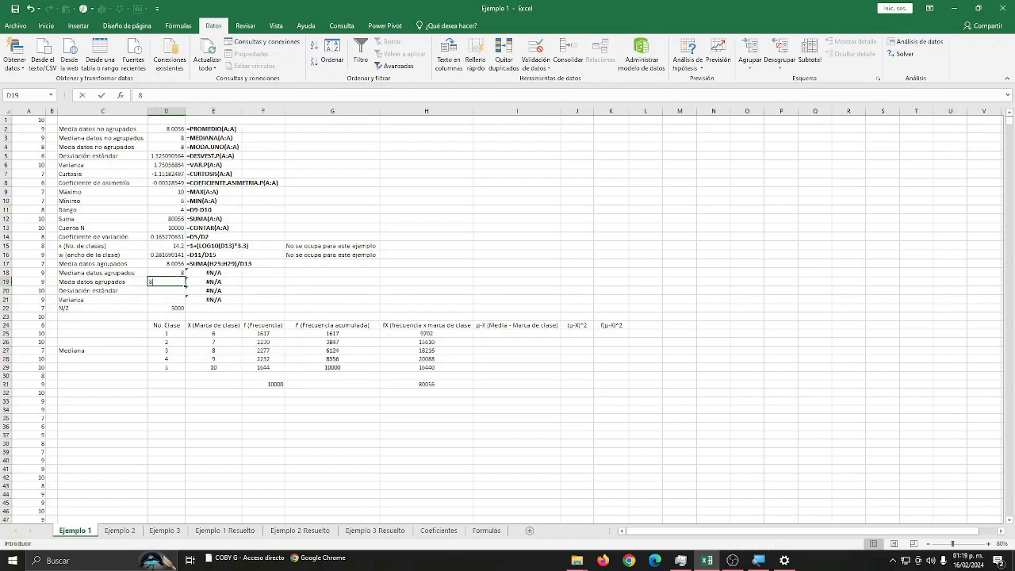
left_click(201, 284)
Step: Extend the C27 label to "Mediana, Moda" and compare the grouped mean, median and mode in D17:D19 with the ungrouped ones
double_click(109, 350)
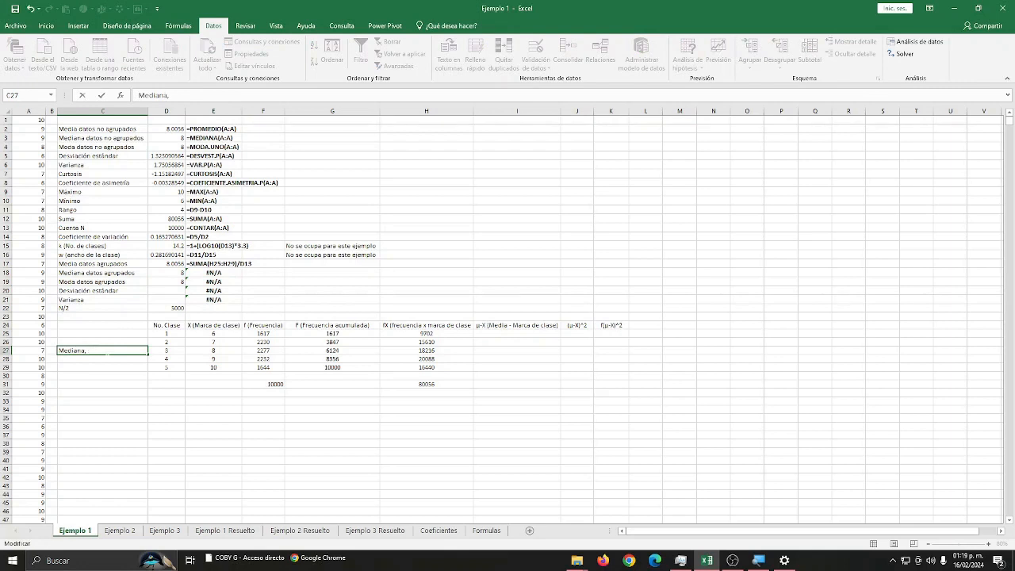
left_click(134, 368)
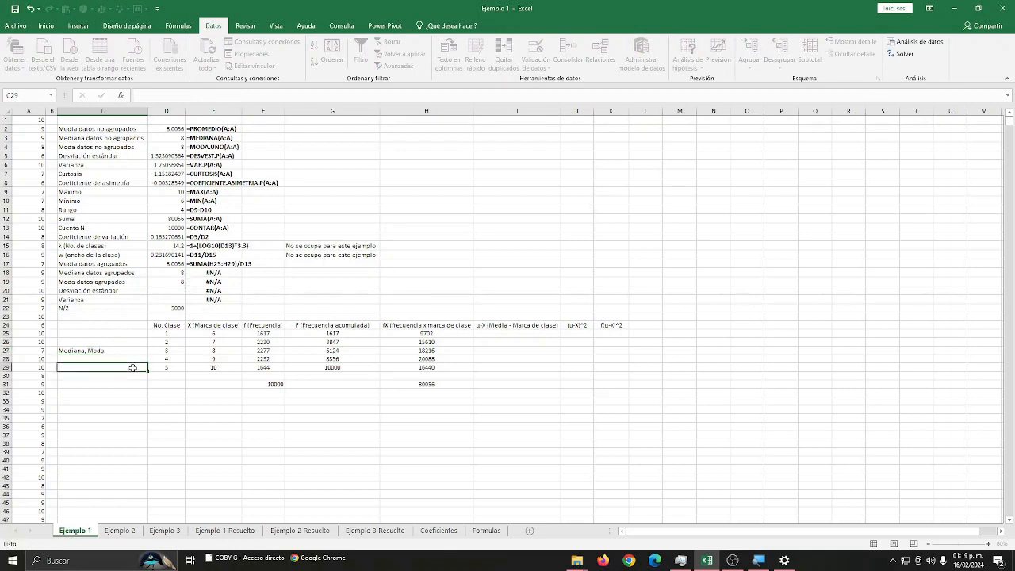
left_click_drag(171, 282, 176, 147)
left_click_drag(157, 263, 173, 282)
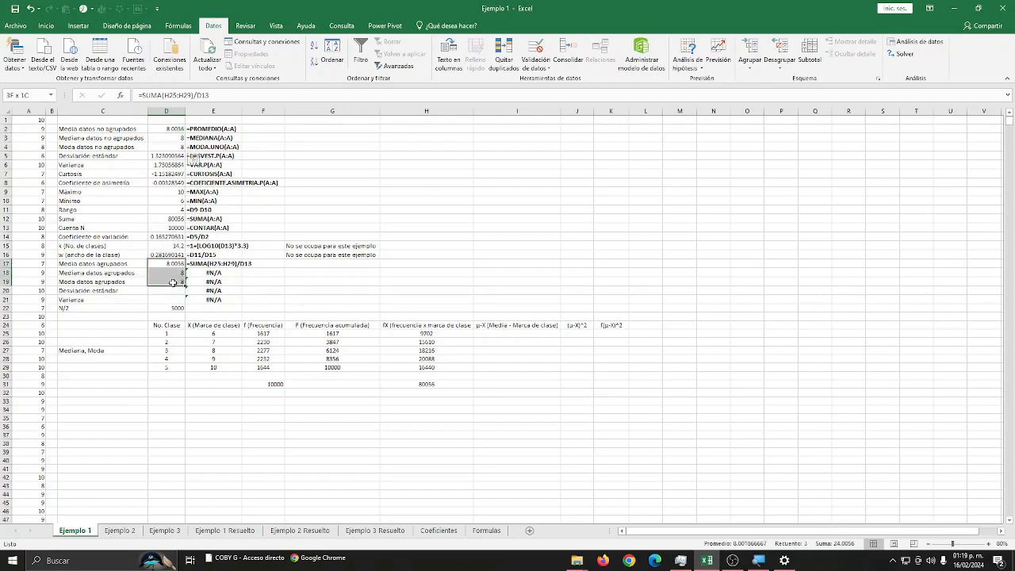